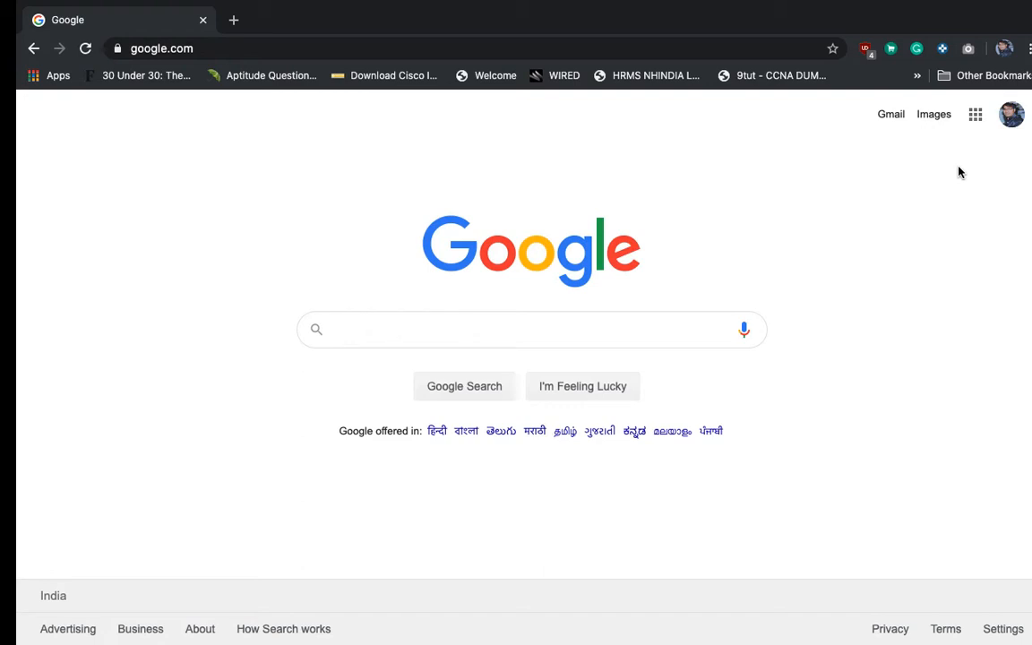
pyautogui.click(1012, 122)
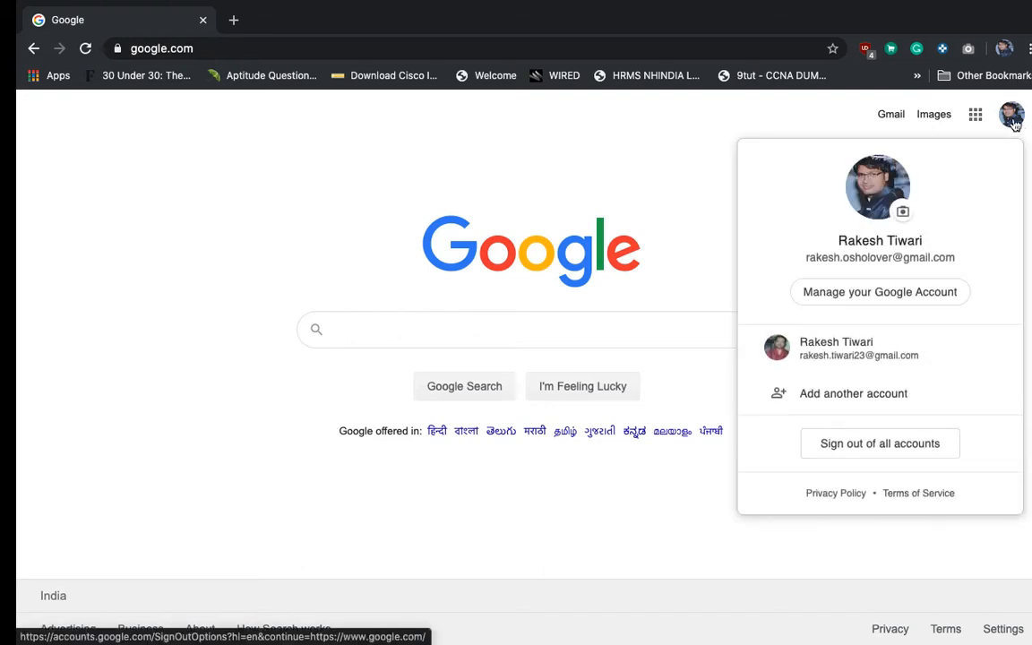
pyautogui.click(1013, 122)
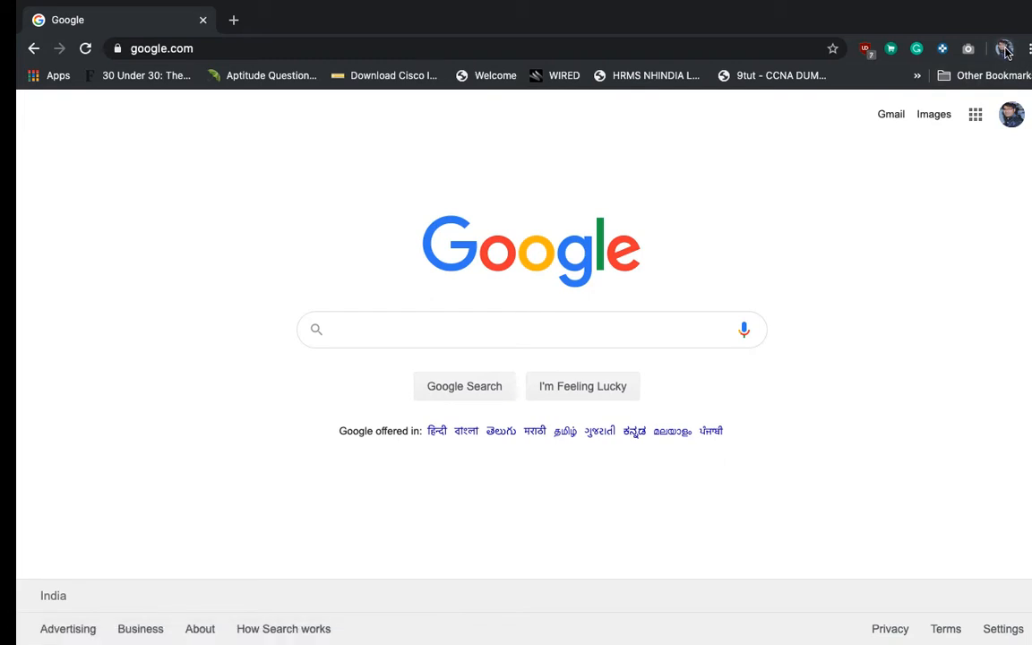
pyautogui.click(1004, 49)
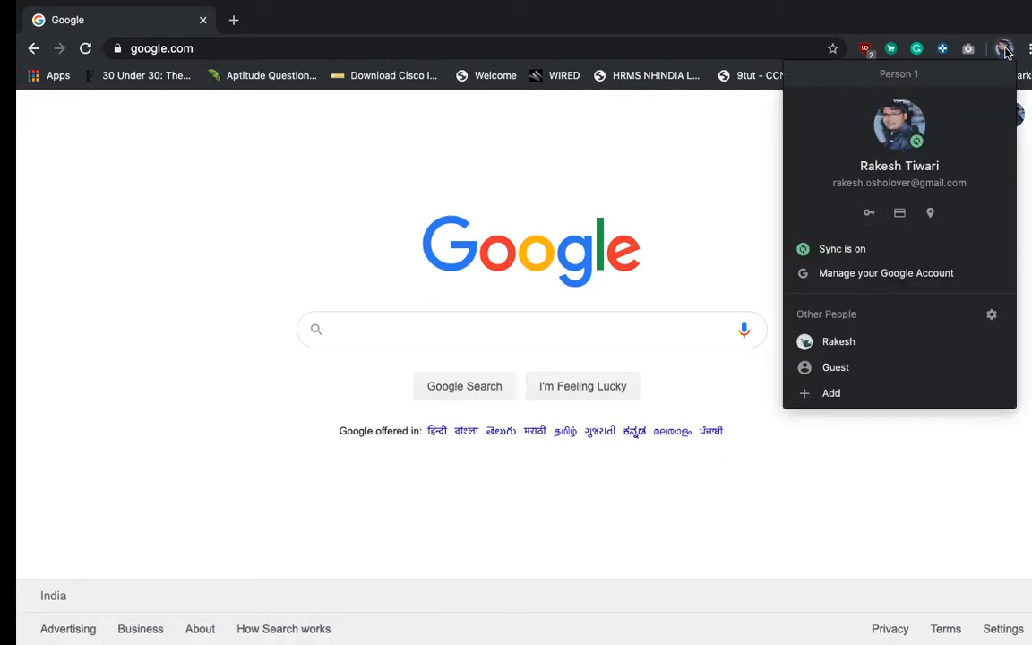
pyautogui.click(739, 138)
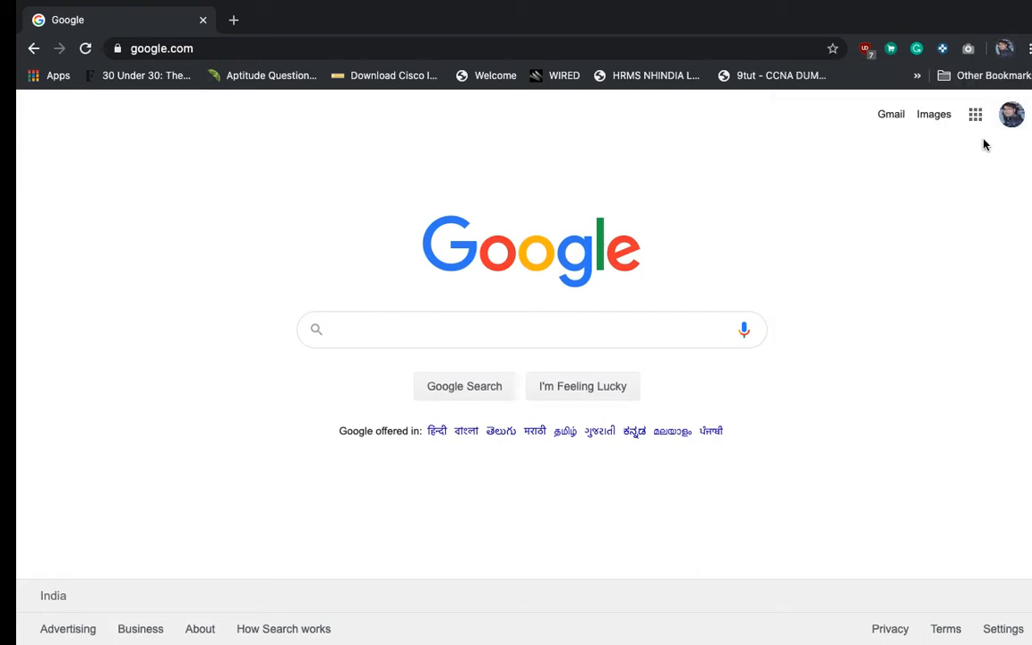
pyautogui.click(1011, 131)
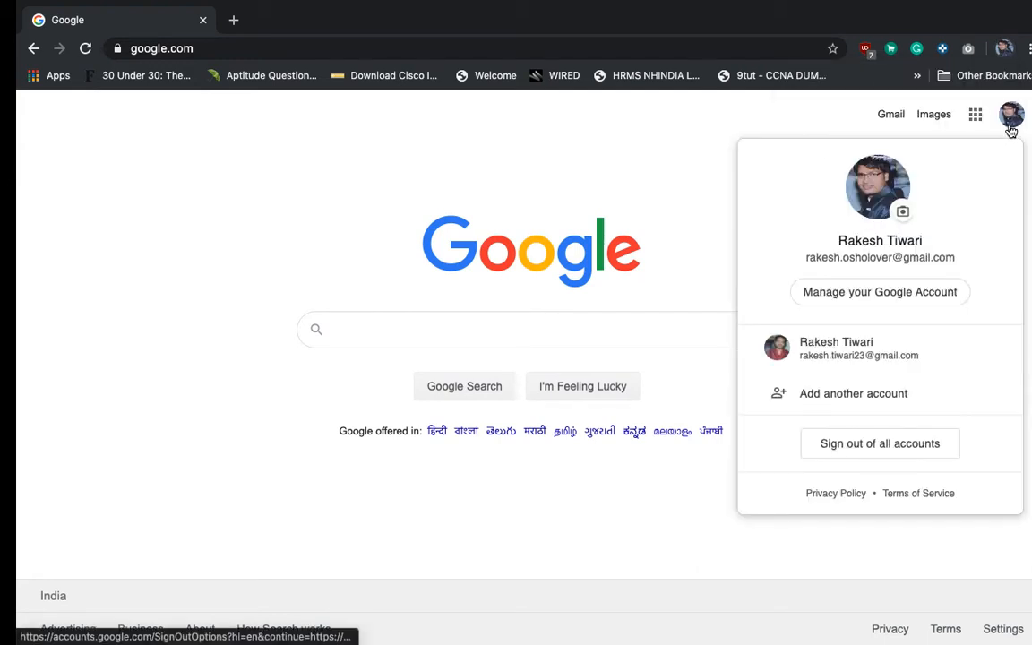
pyautogui.click(811, 122)
pyautogui.click(1004, 51)
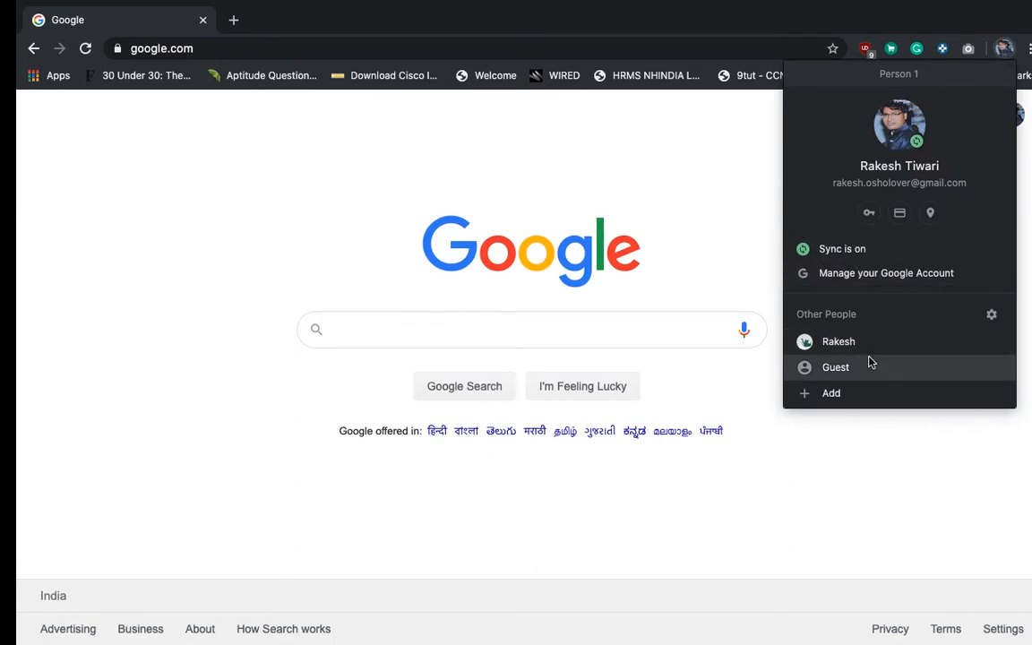
pyautogui.click(840, 400)
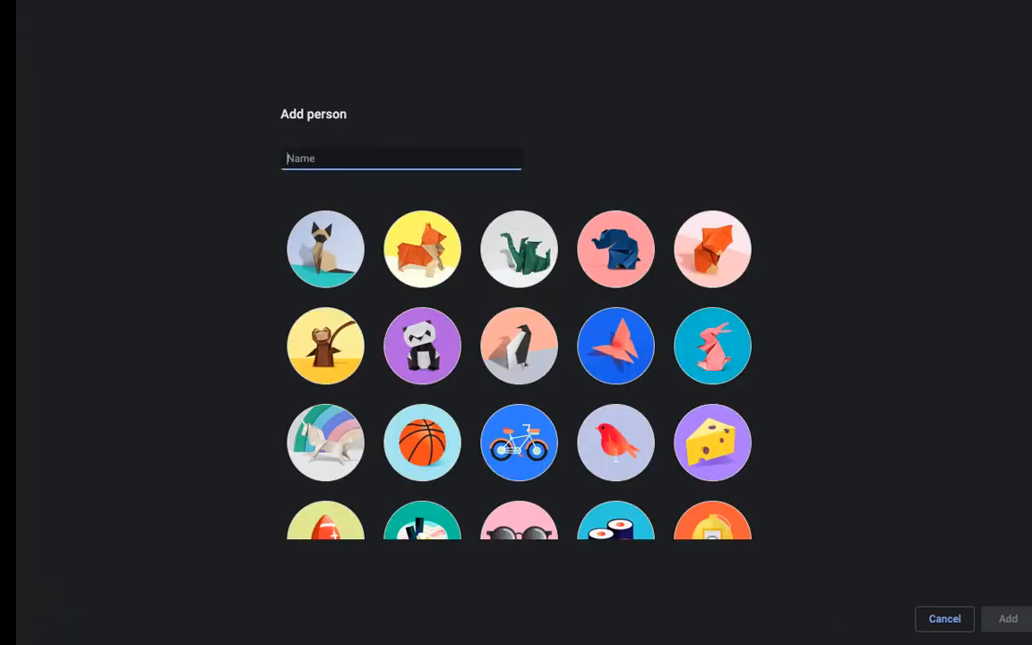
# - Create a new Chrome profile with the user's name and the elephant avatar
pyautogui.write('RakeshWeb')
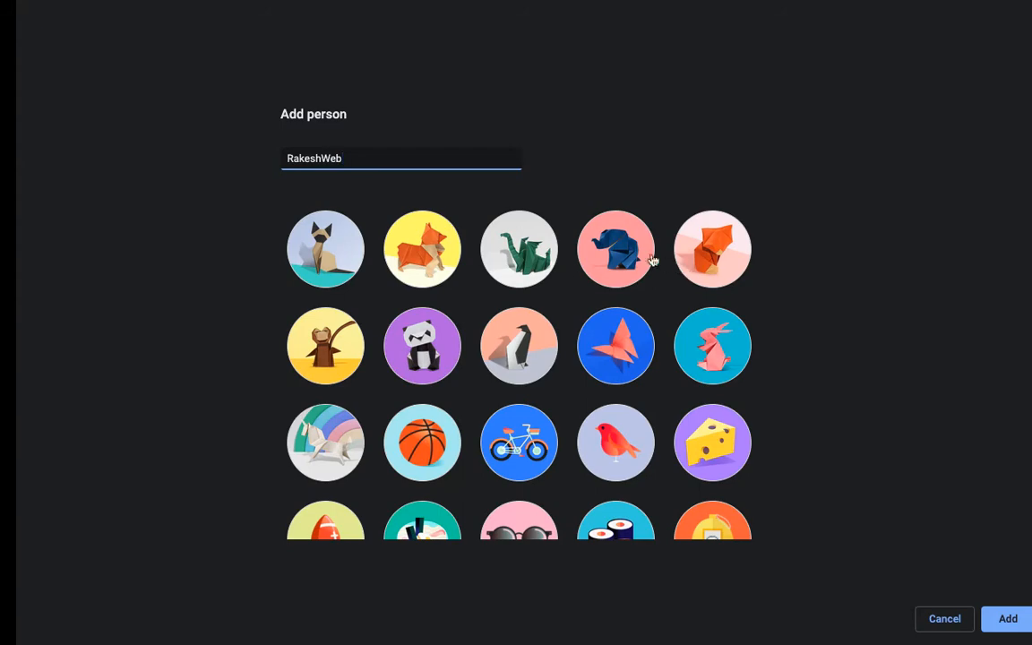
pyautogui.click(587, 235)
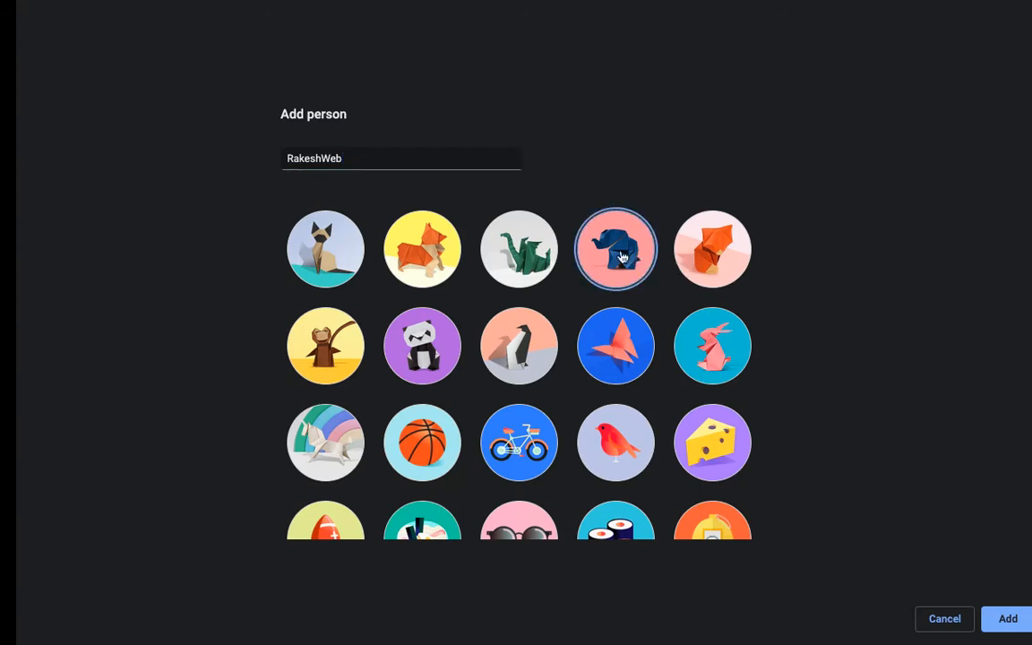
pyautogui.click(1005, 620)
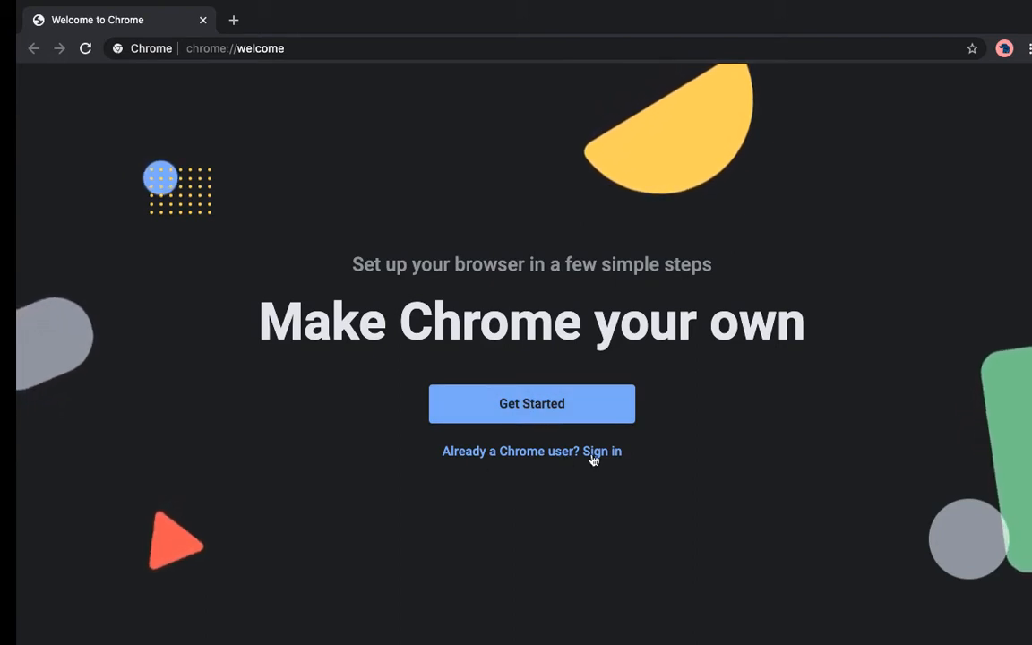
# - Start the welcome setup, keep only Gmail among the suggested bookmarks, and continue
pyautogui.click(534, 415)
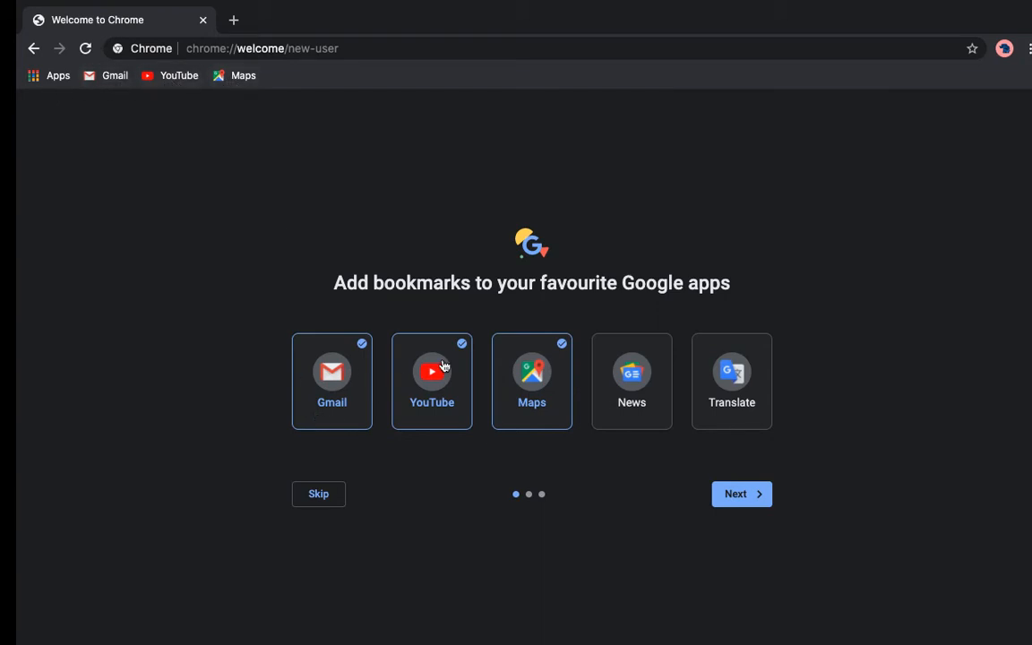
pyautogui.click(665, 347)
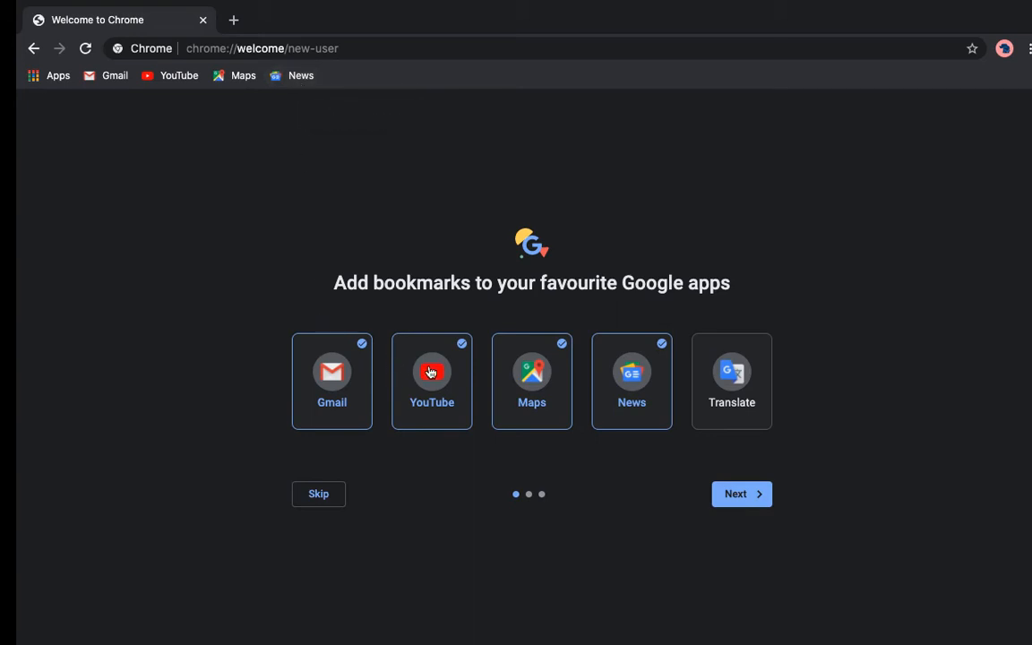
pyautogui.click(462, 350)
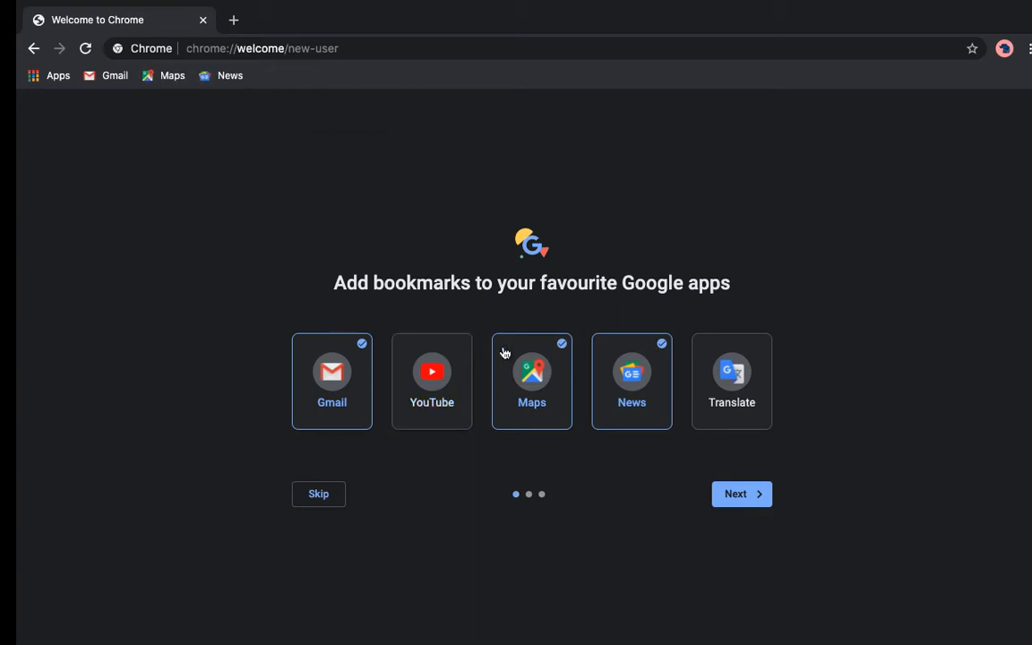
pyautogui.click(565, 346)
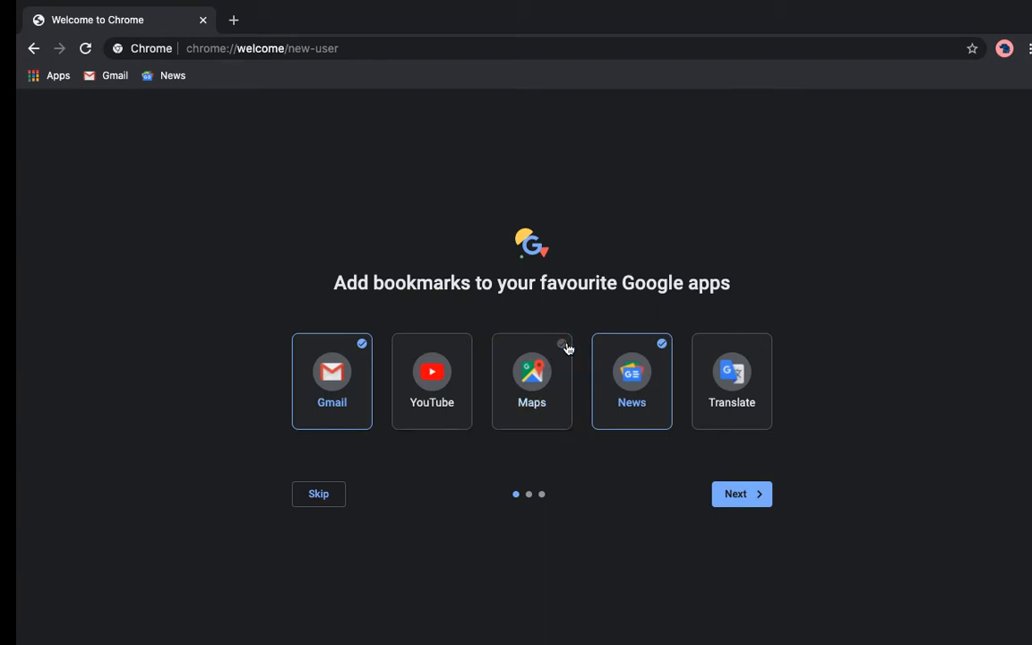
pyautogui.click(664, 349)
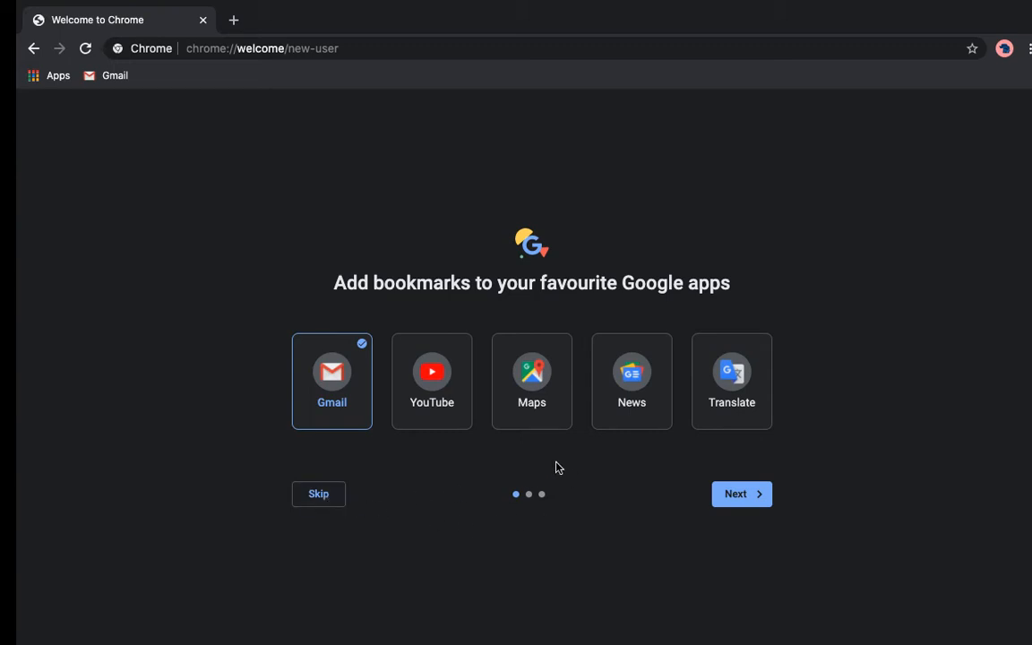
pyautogui.click(740, 493)
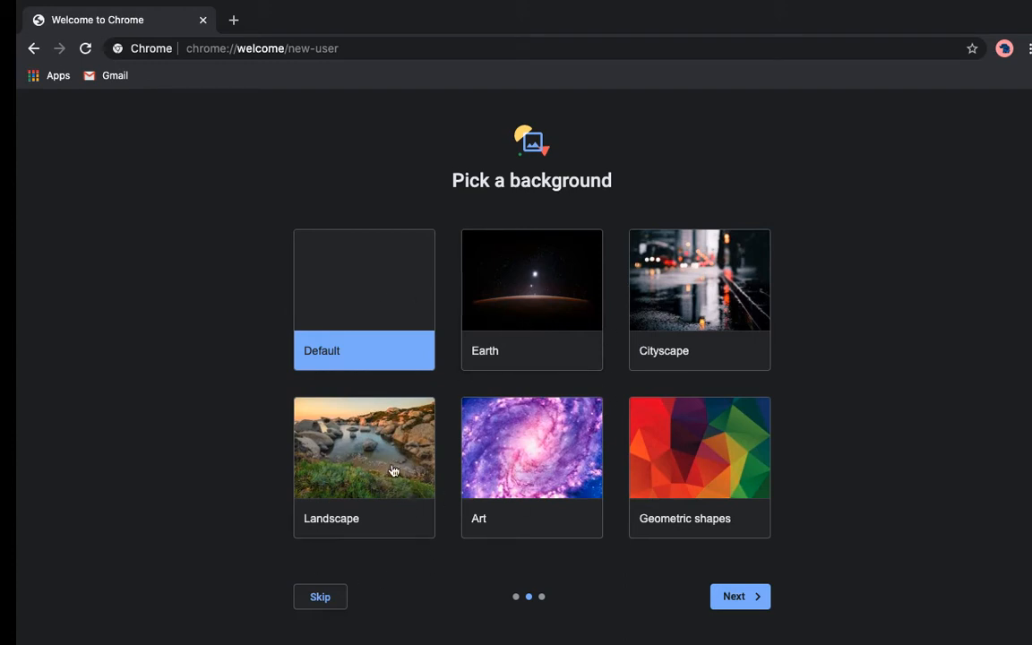
# - Preview the Art galaxy background, revert to Default, and continue
pyautogui.click(513, 445)
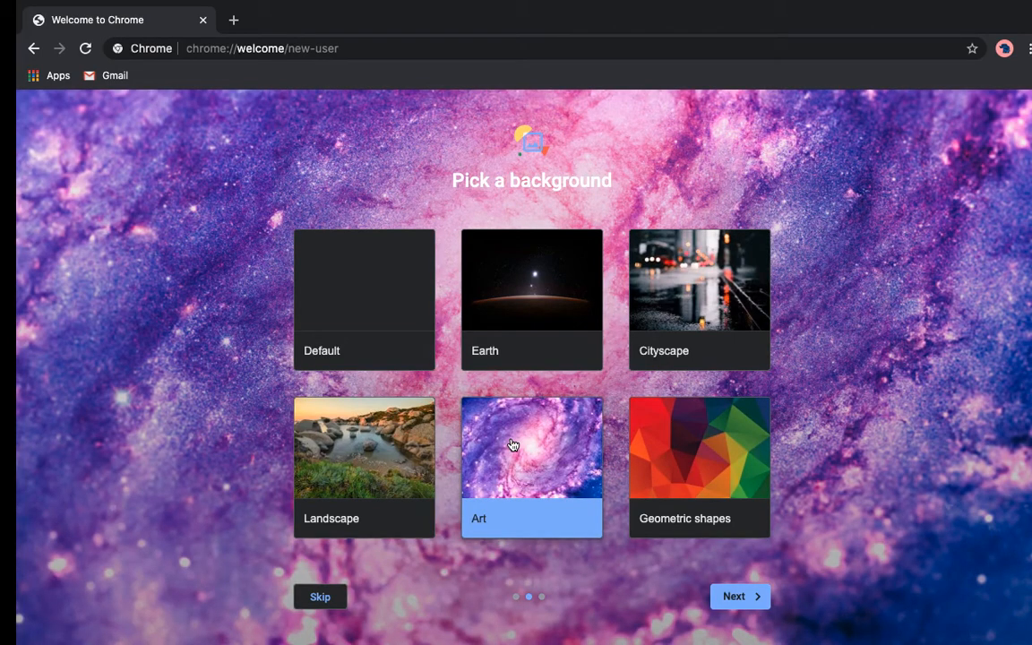
pyautogui.click(383, 306)
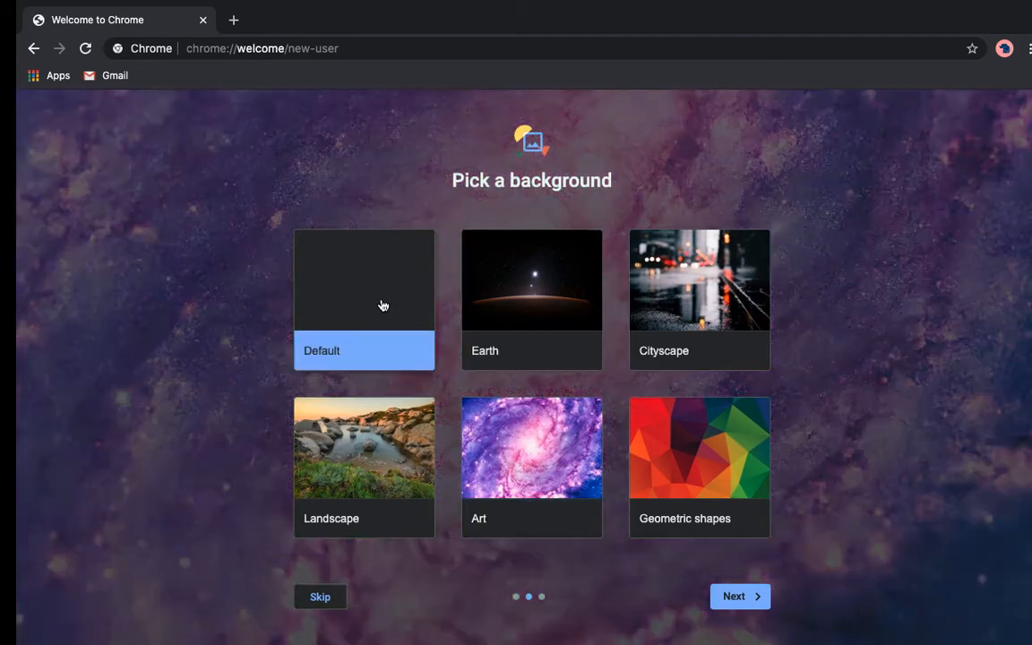
pyautogui.click(750, 599)
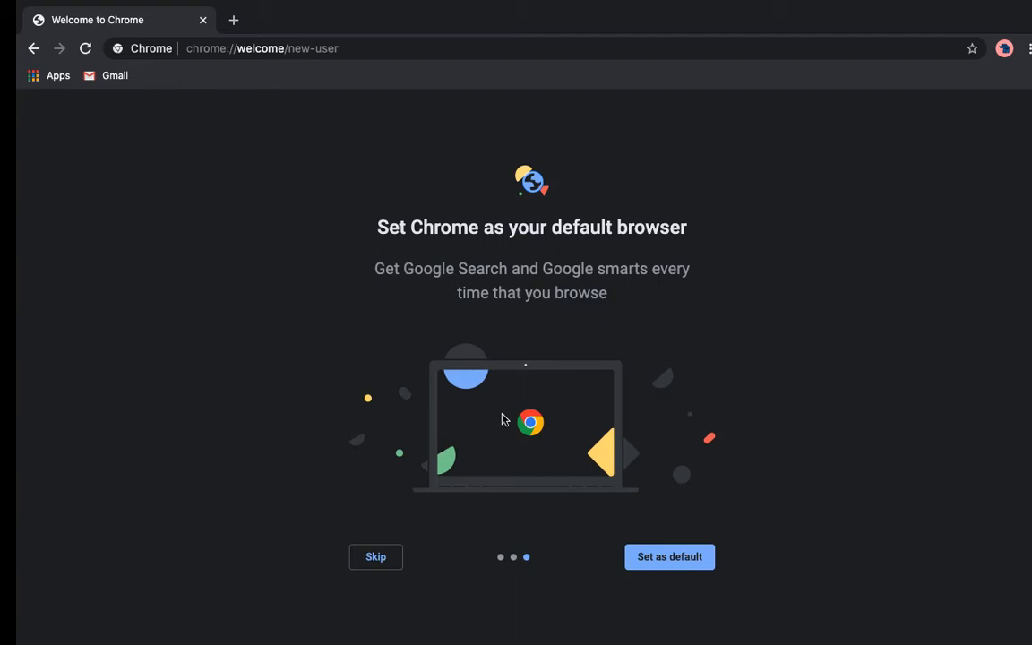
# - Skip setting Chrome as default browser and decline sync to finish setup
pyautogui.click(376, 557)
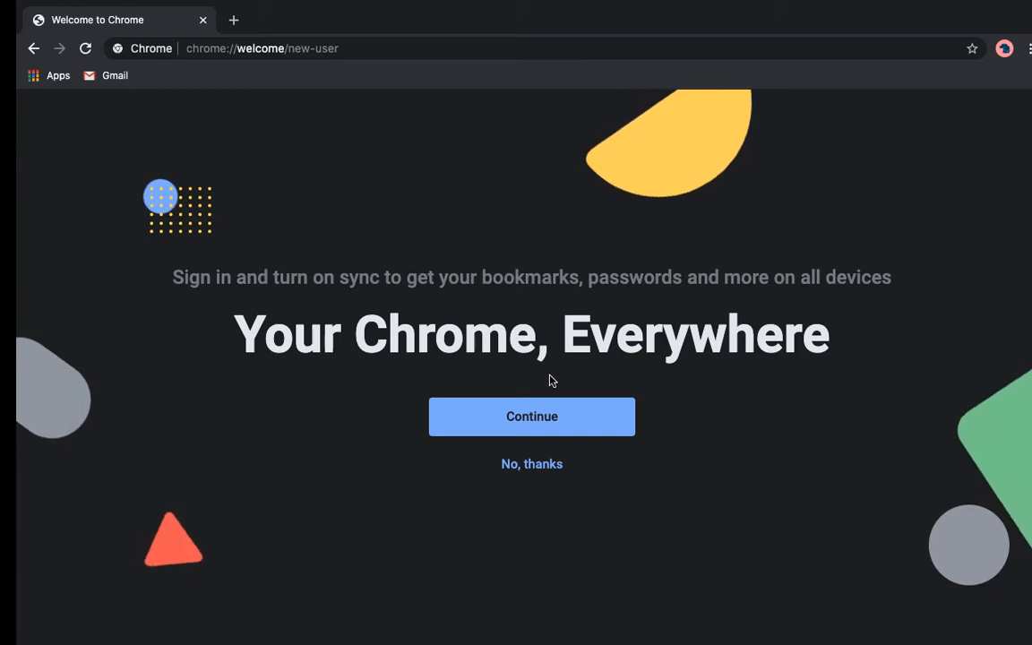
pyautogui.click(533, 464)
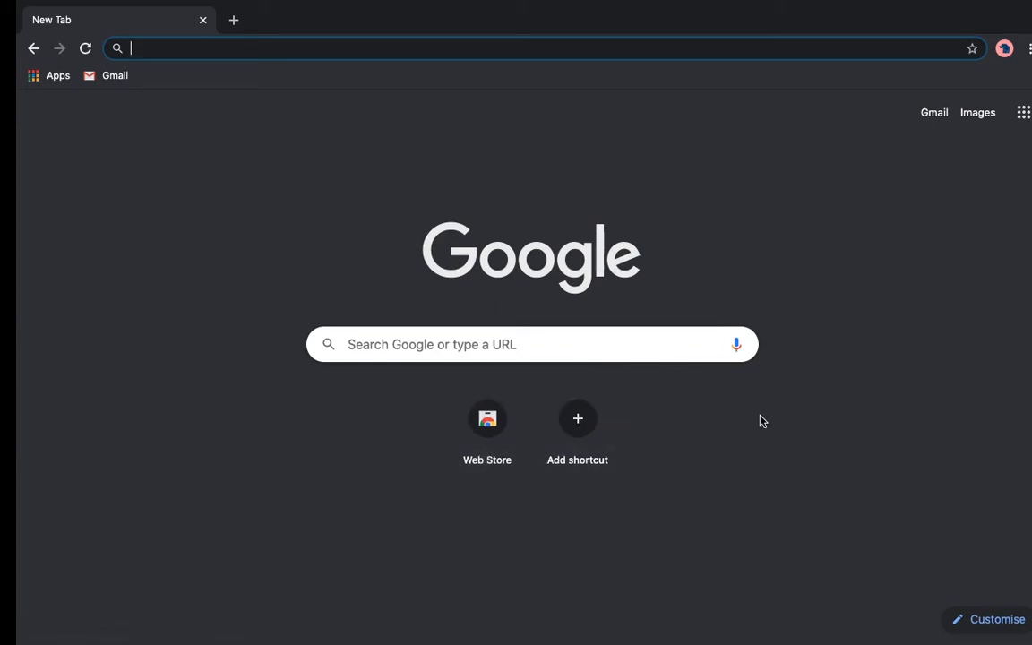
# - Open Gmail from the new tab page and choose Create an account
pyautogui.click(935, 115)
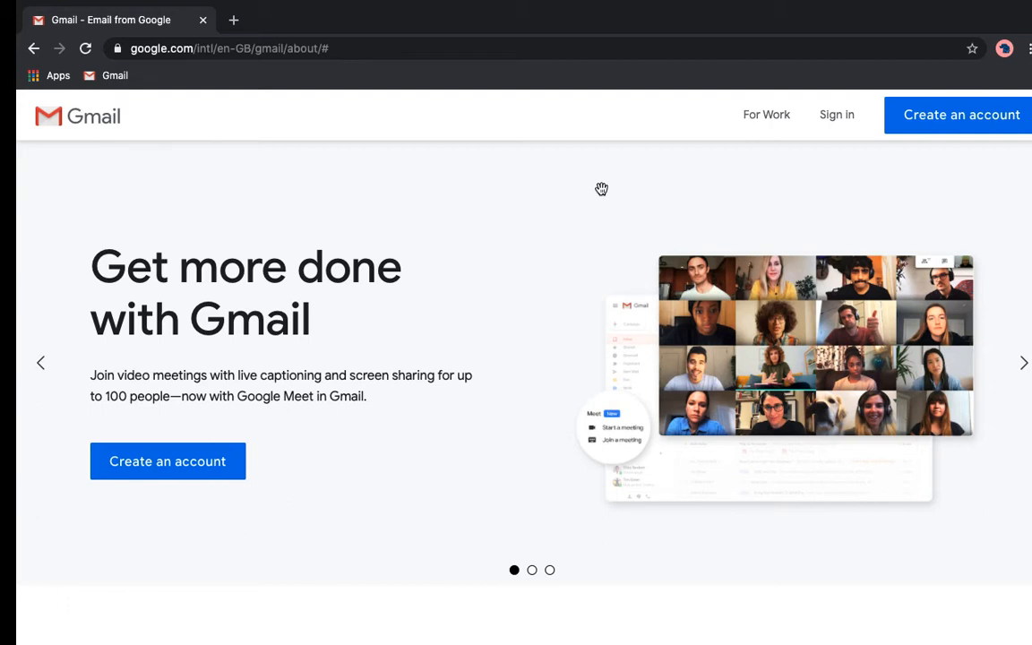
pyautogui.click(184, 473)
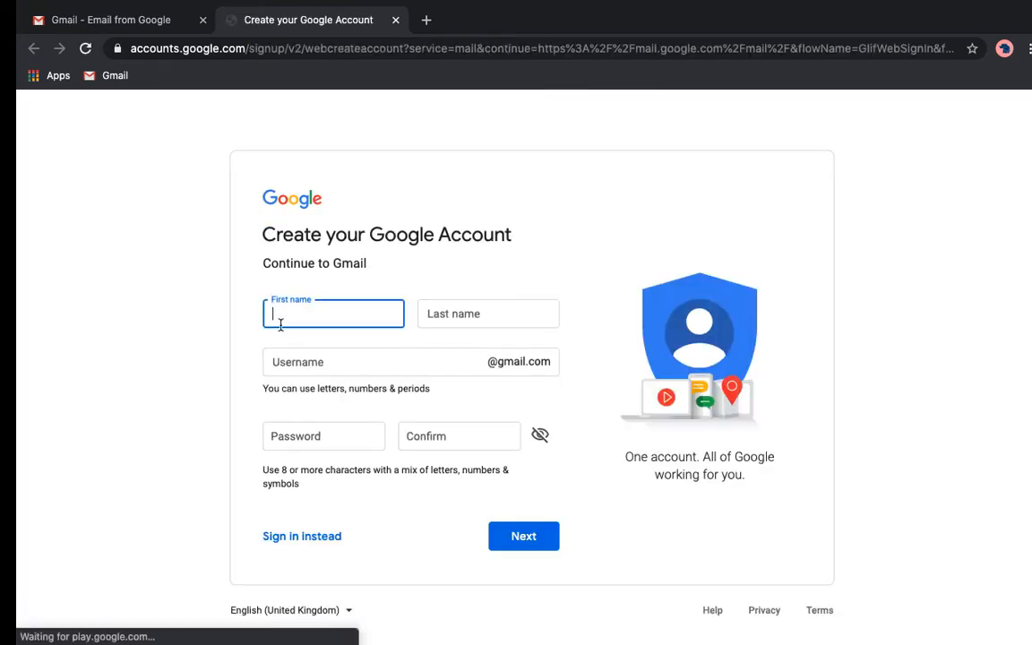
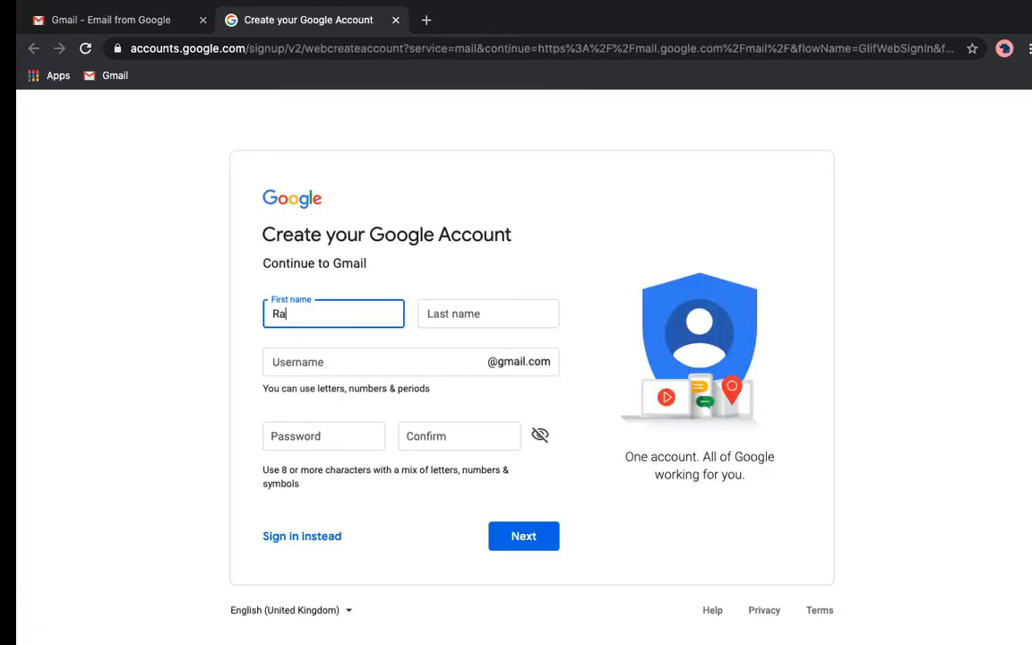
# - Enter the account holder's first and last name on the signup form
pyautogui.press('Tab')
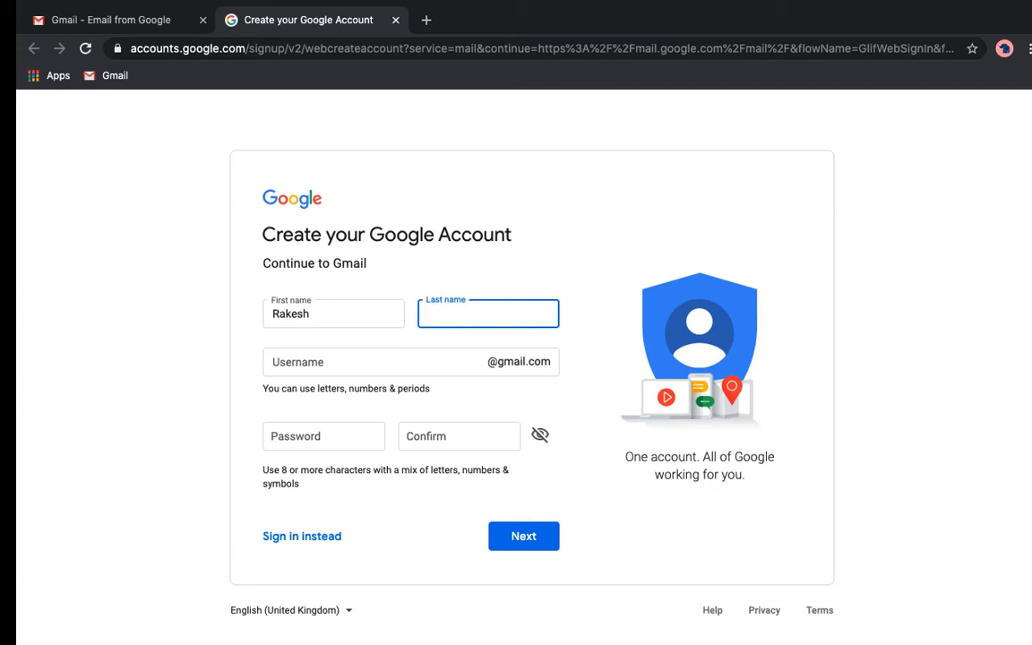
pyautogui.click(288, 356)
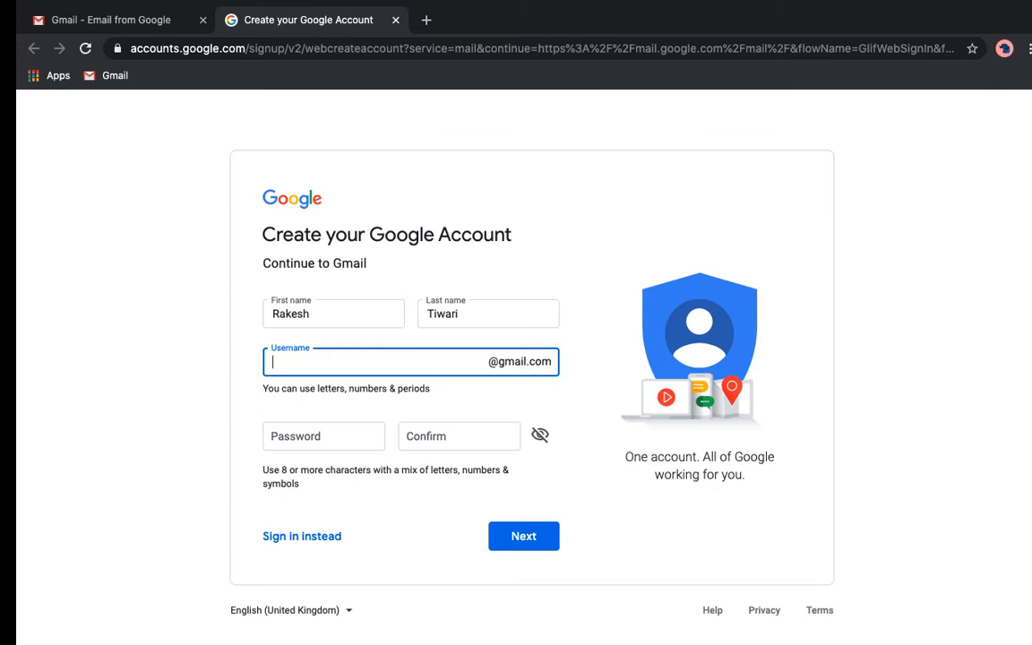
# - Enter a username ending in 'student' and type the account password
pyautogui.click(325, 433)
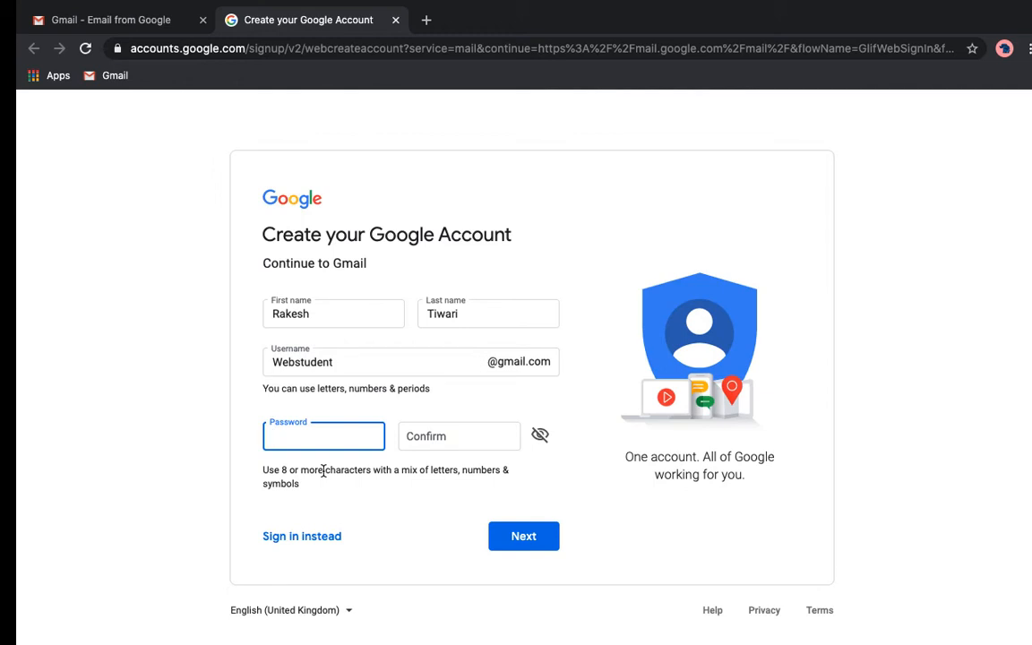
pyautogui.write('••••••••••')
pyautogui.click(456, 438)
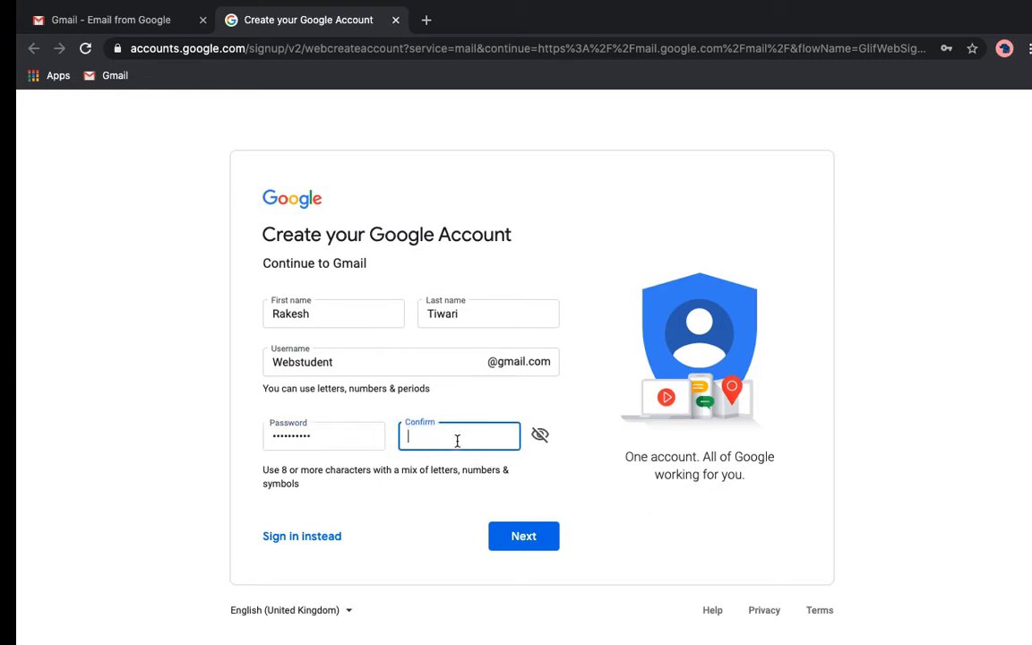
pyautogui.write('••••••••••')
# - Leave the page language unchanged and submit the signup form
pyautogui.click(353, 614)
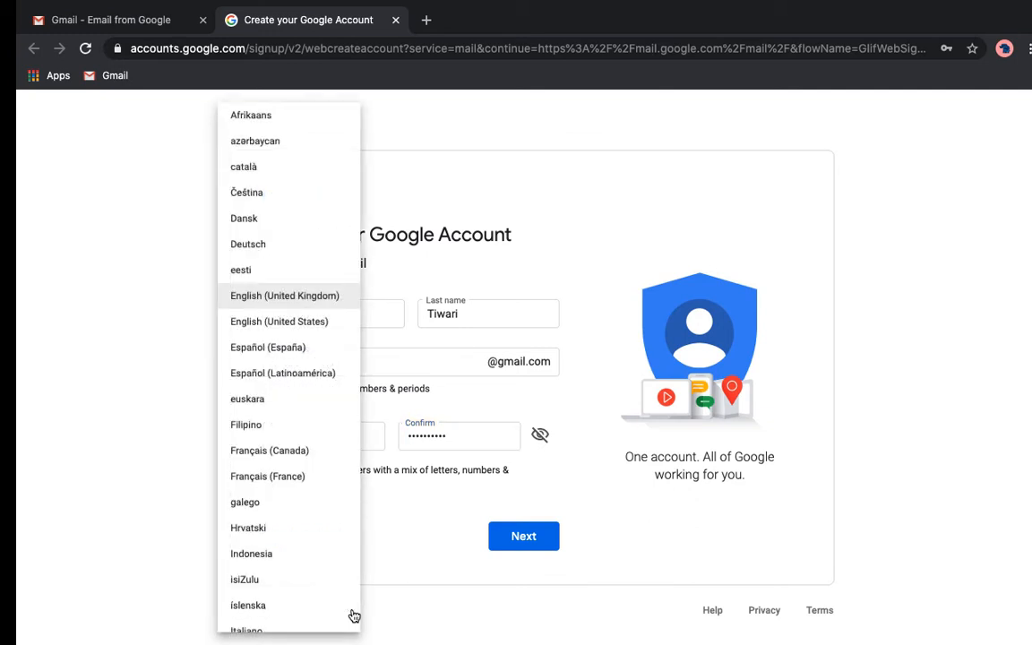
pyautogui.click(409, 606)
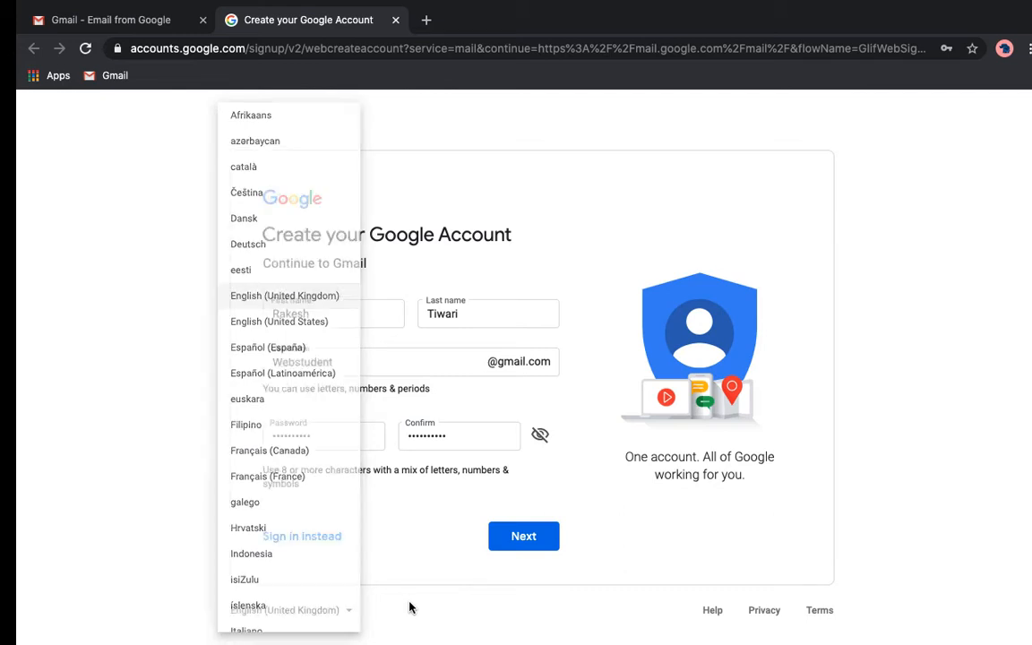
pyautogui.click(531, 537)
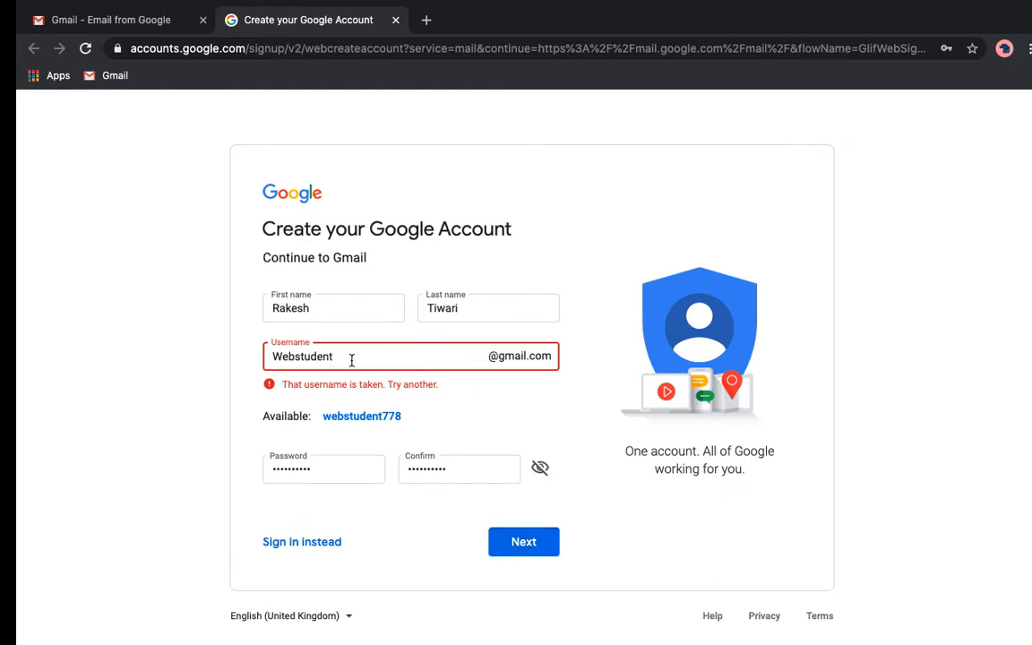
# - Append 'kulam' to the taken username to make it unique, then resubmit
pyautogui.click(295, 355)
pyautogui.click(536, 542)
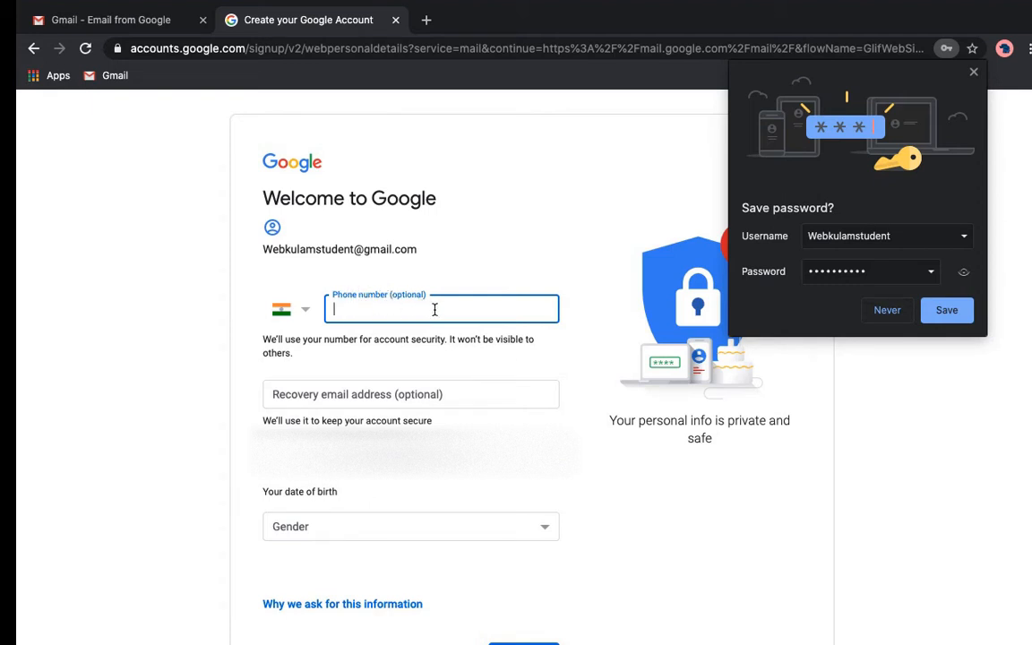
# - Select the Recovery email field on the Welcome to Google details page
pyautogui.click(303, 395)
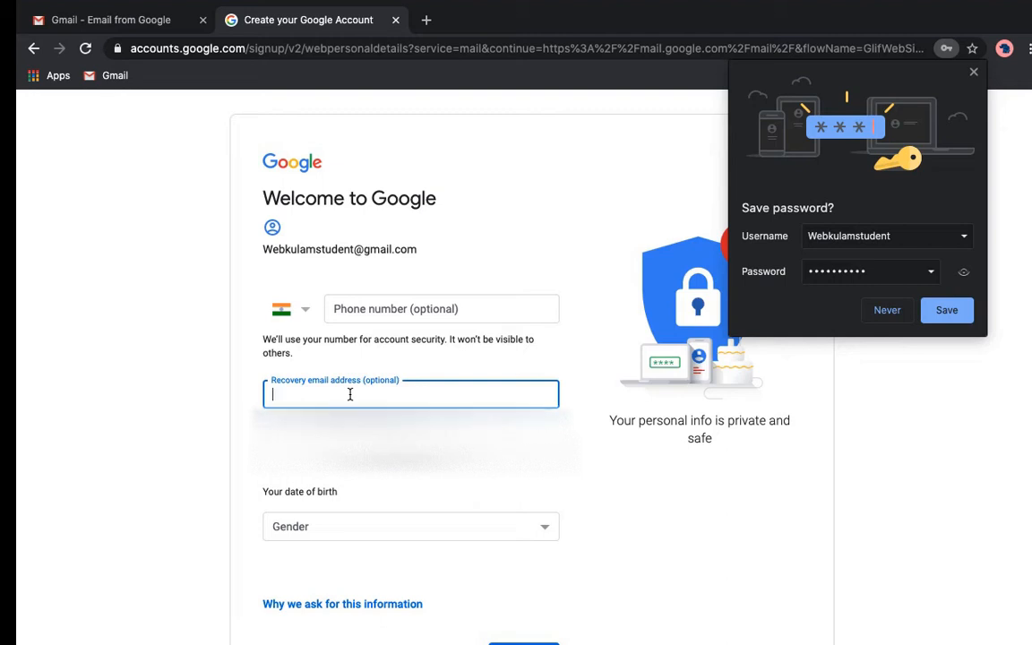
# - Save the account password, then enter a recovery email, date of birth and gender Male
pyautogui.click(947, 310)
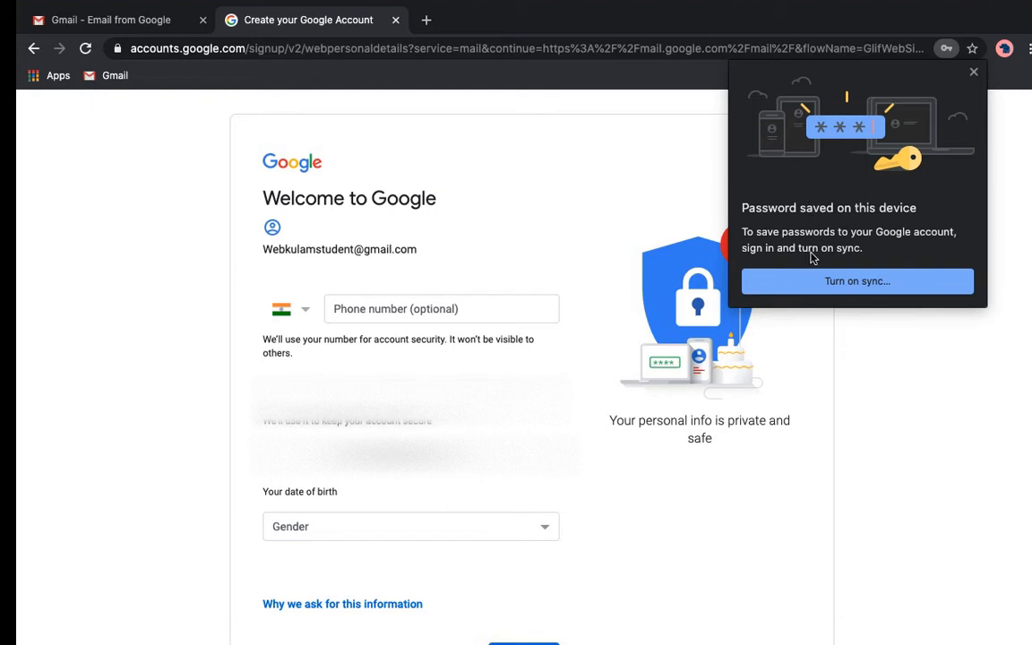
pyautogui.click(973, 73)
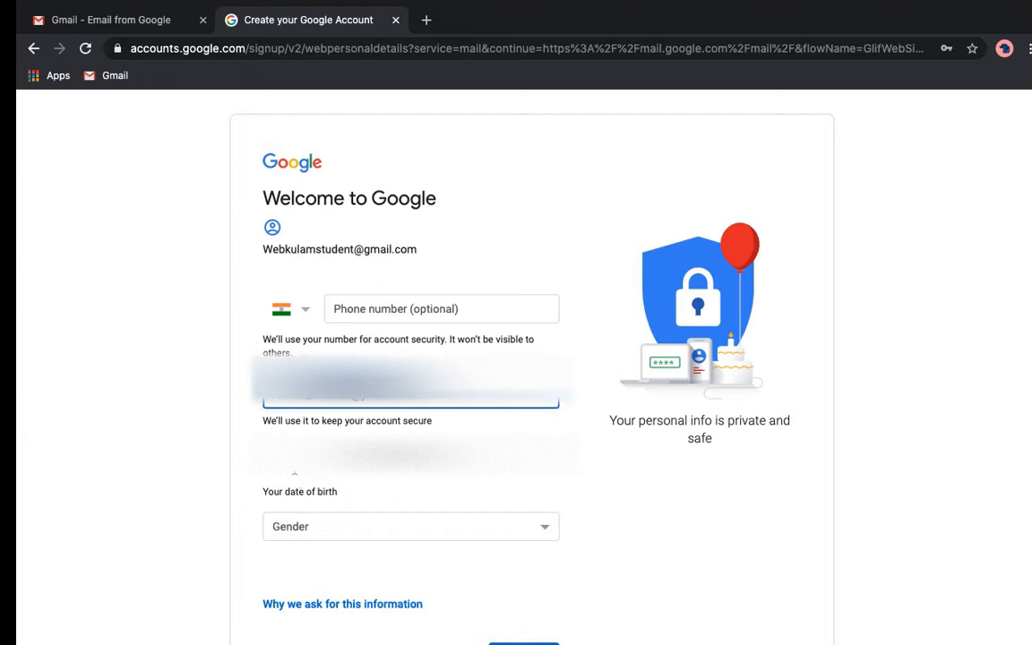
pyautogui.click(292, 460)
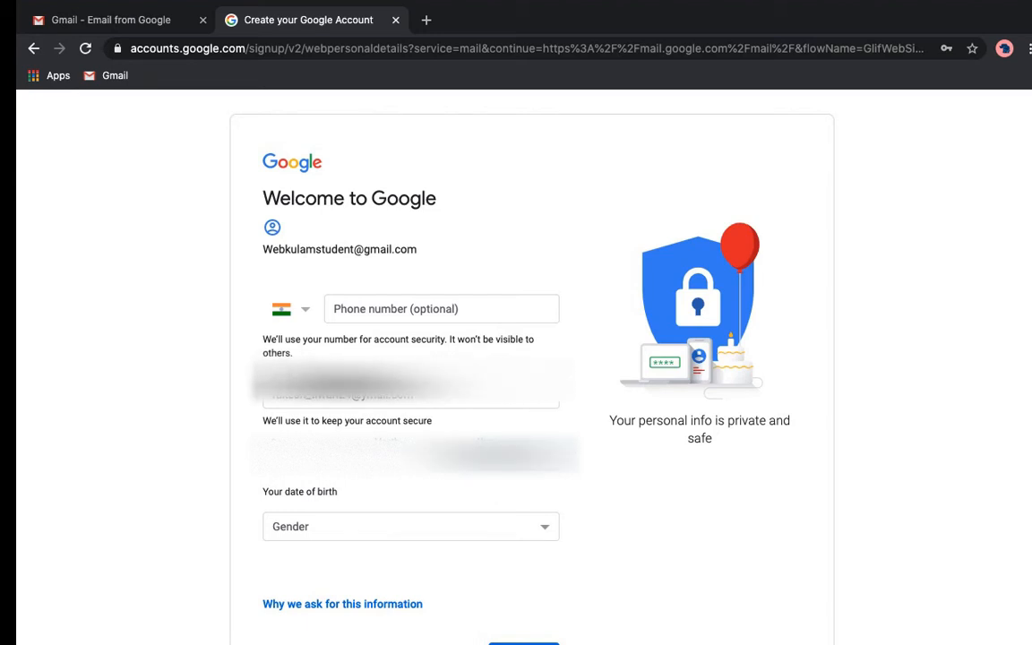
pyautogui.click(410, 527)
pyautogui.click(296, 562)
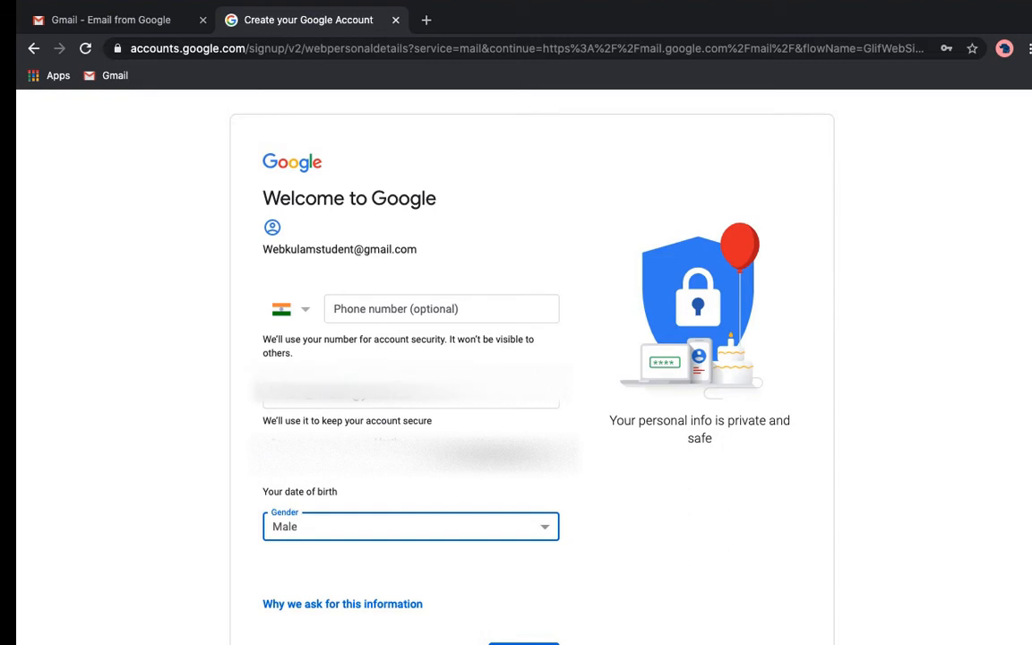
pyautogui.scroll(-2, 633, 529)
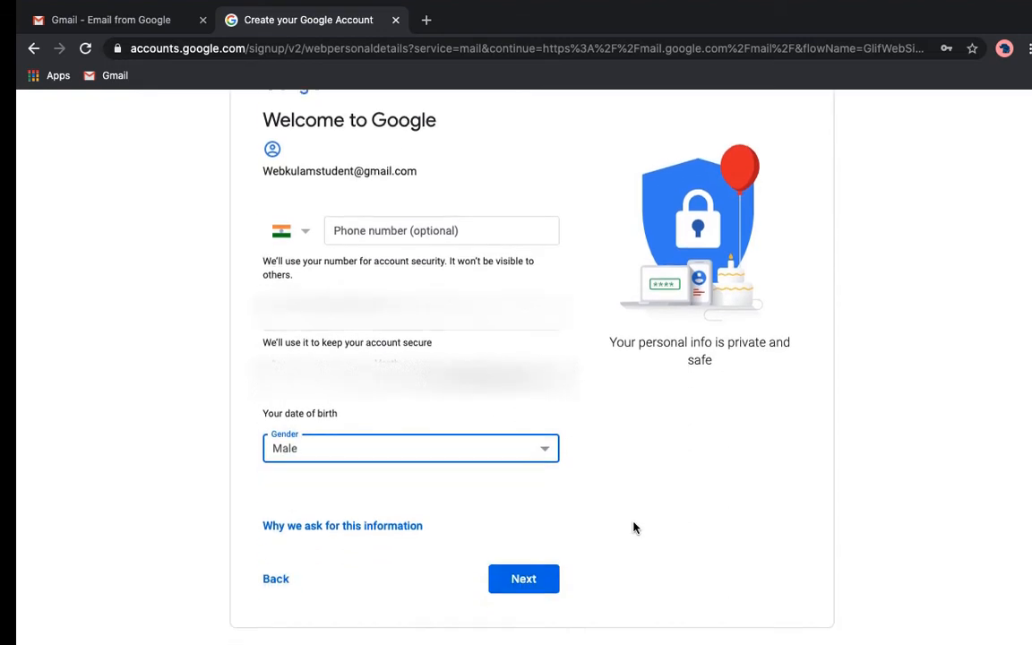
pyautogui.scroll(-1, 353, 503)
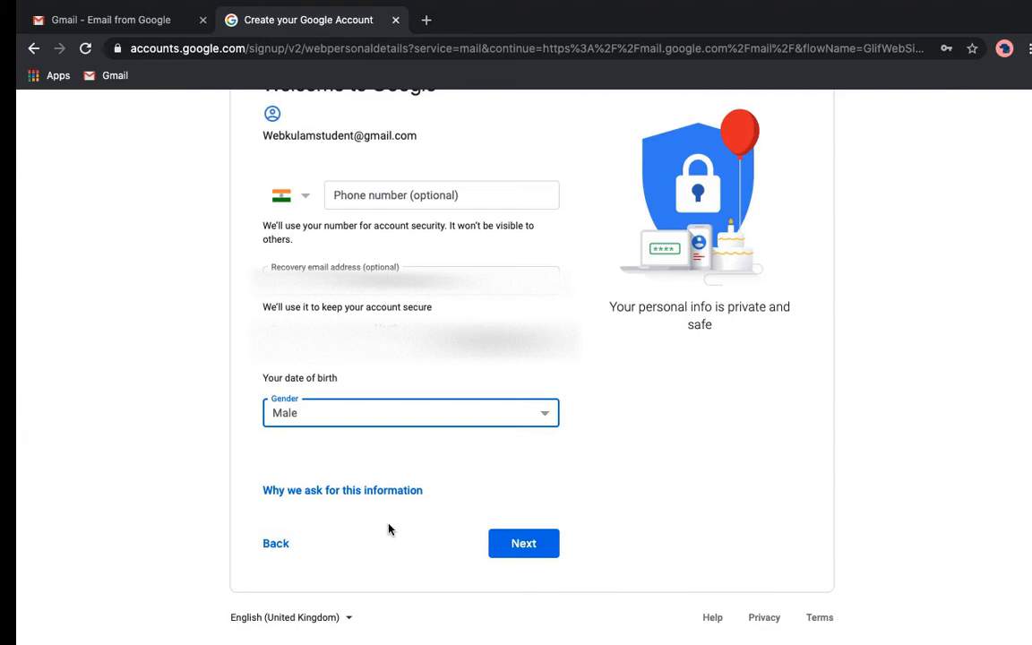
# - Submit the personal details and read Privacy and Terms down to MORE OPTIONS and I agree
pyautogui.click(527, 545)
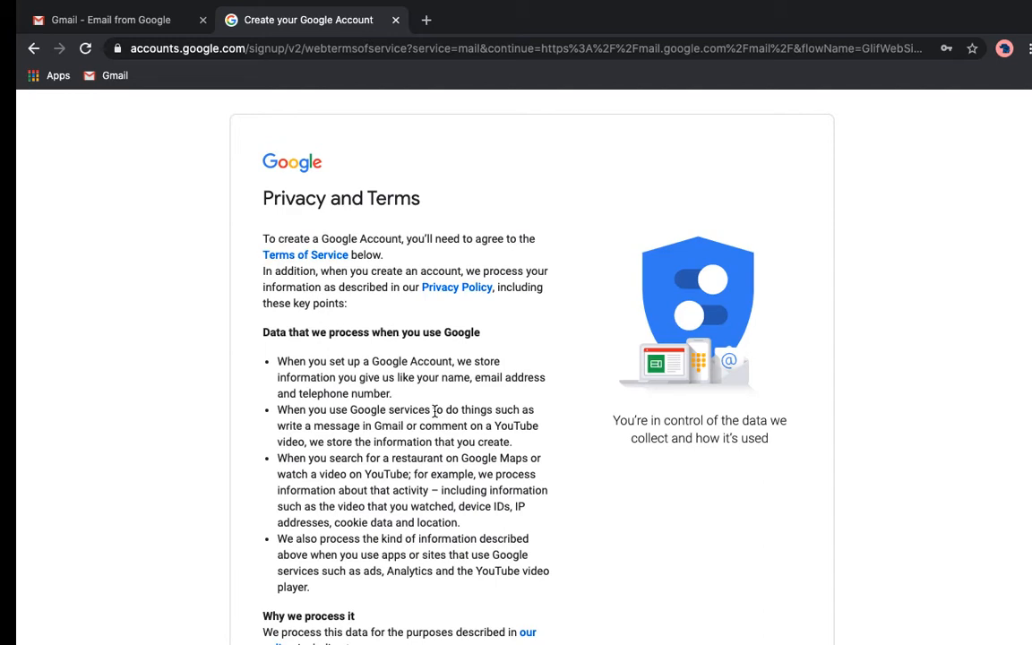
pyautogui.scroll(-5, 434, 410)
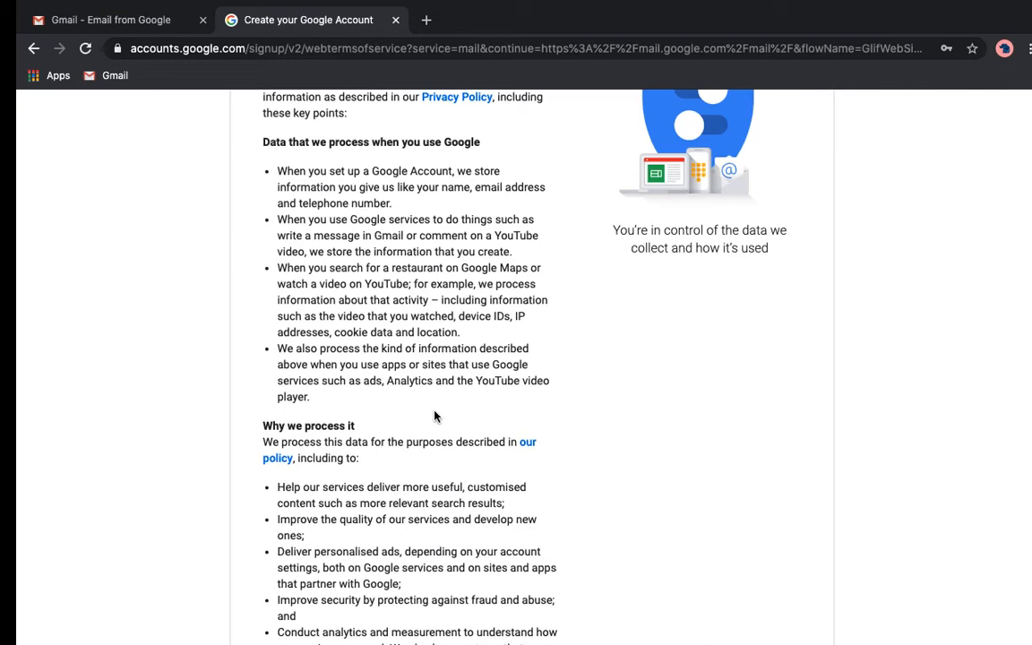
pyautogui.scroll(-3, 435, 415)
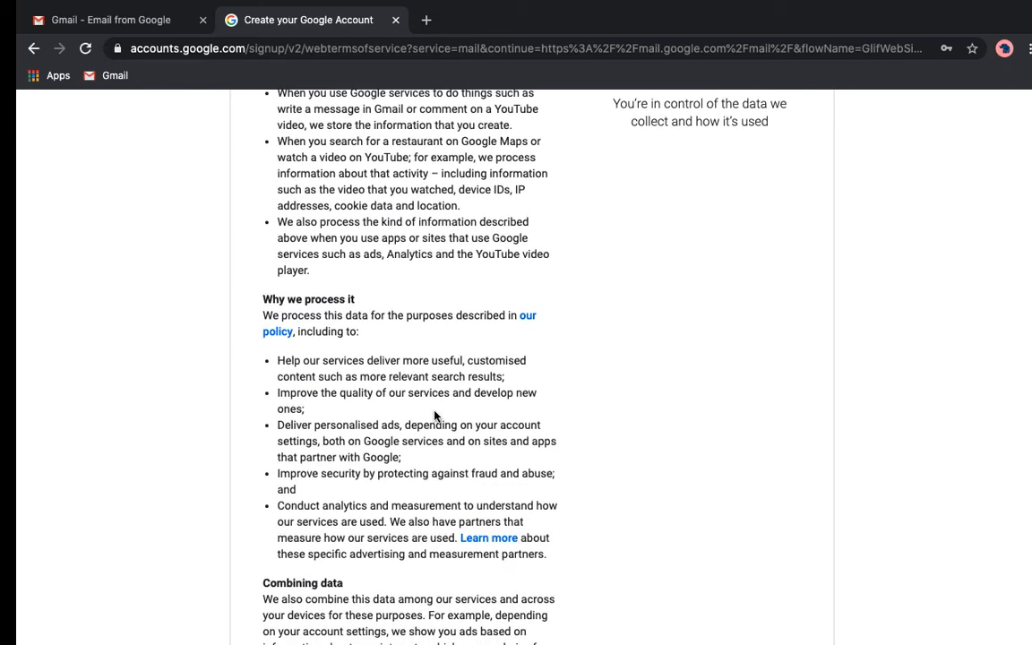
pyautogui.scroll(-10, 434, 415)
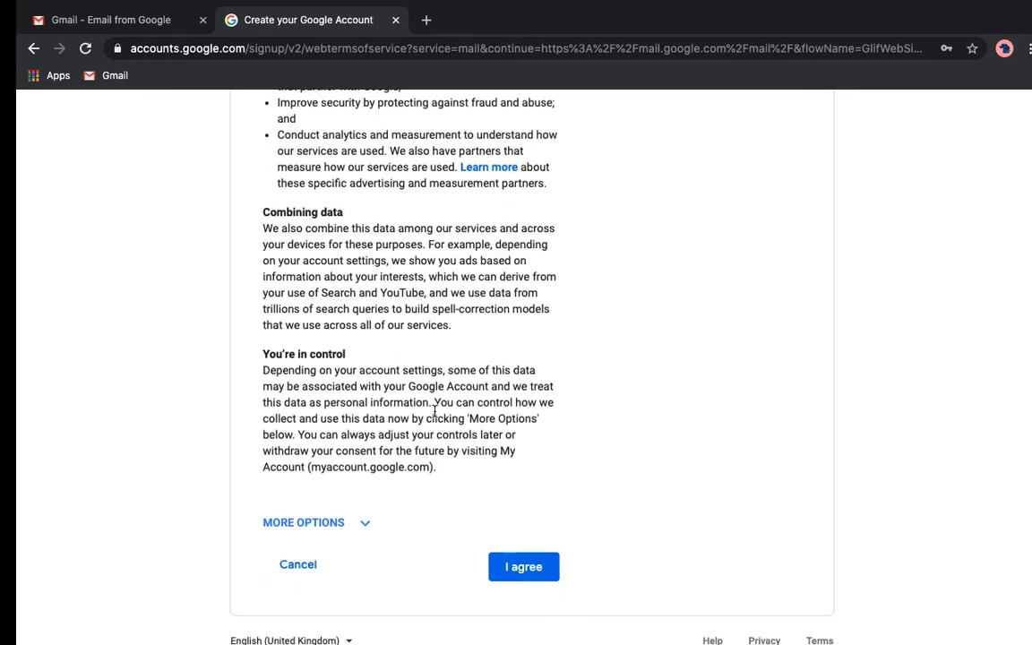
pyautogui.scroll(-1, 435, 410)
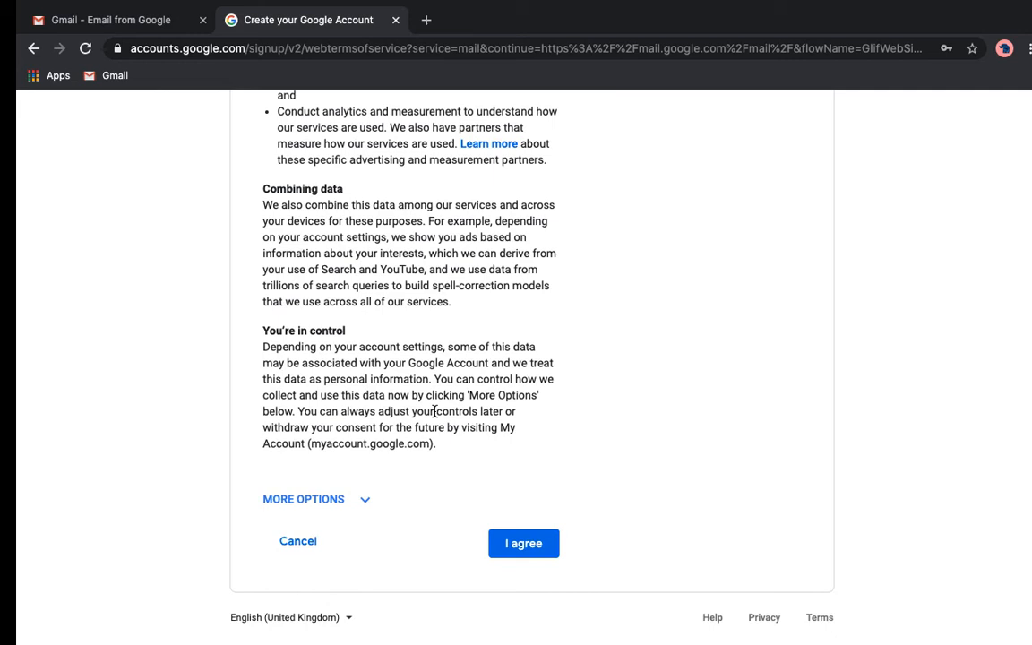
# - Expand MORE OPTIONS, review the personalisation settings, and tick 'Send me occasional reminders about these settings'
pyautogui.click(364, 500)
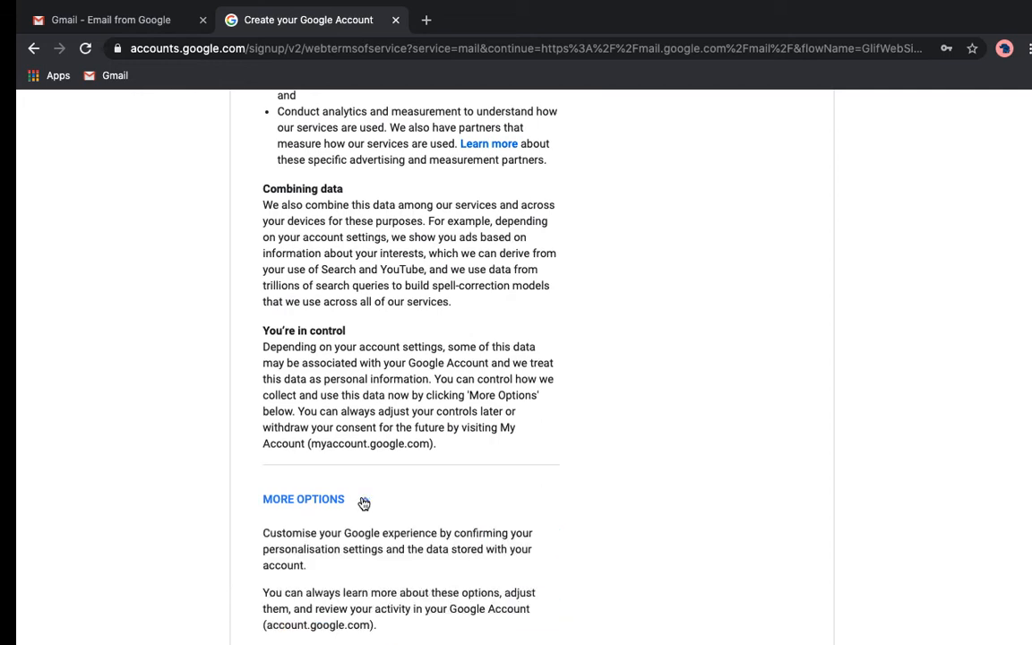
pyautogui.scroll(-5, 445, 484)
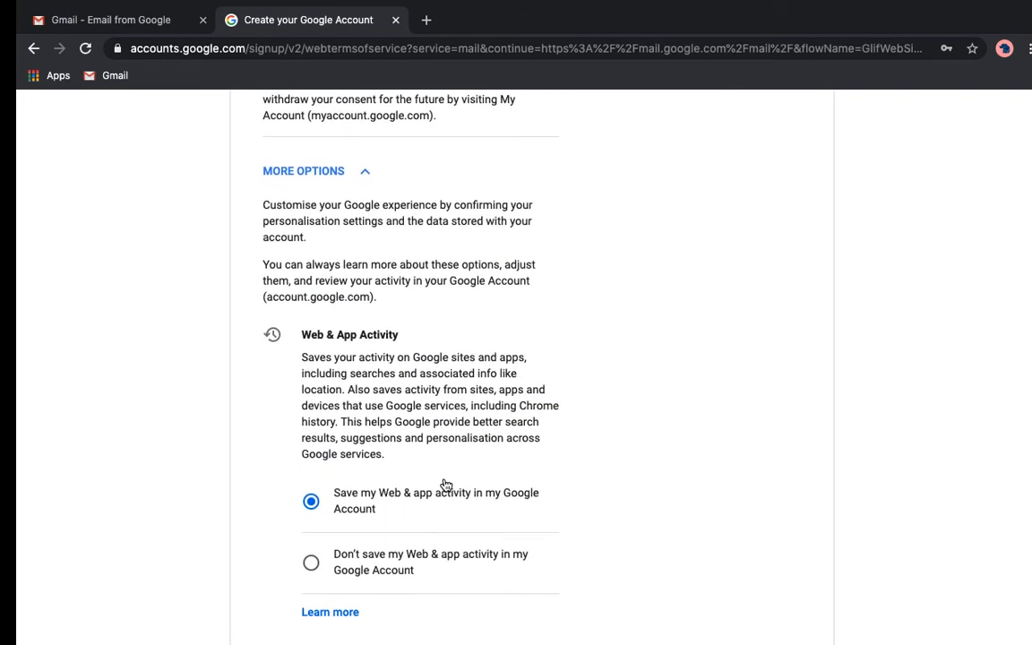
pyautogui.scroll(-2, 444, 487)
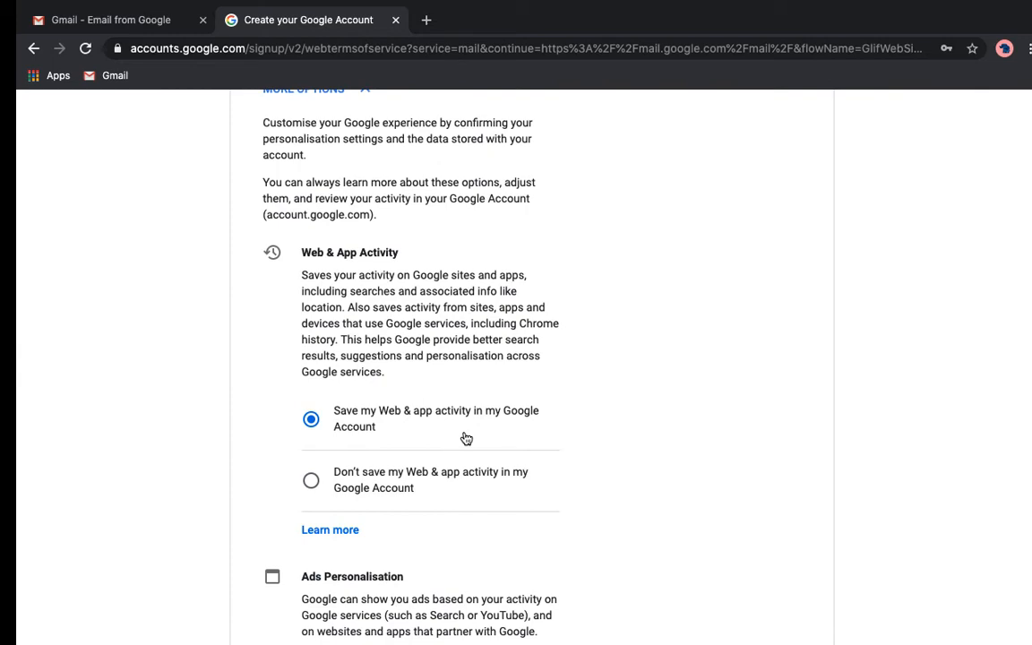
pyautogui.scroll(-4, 474, 479)
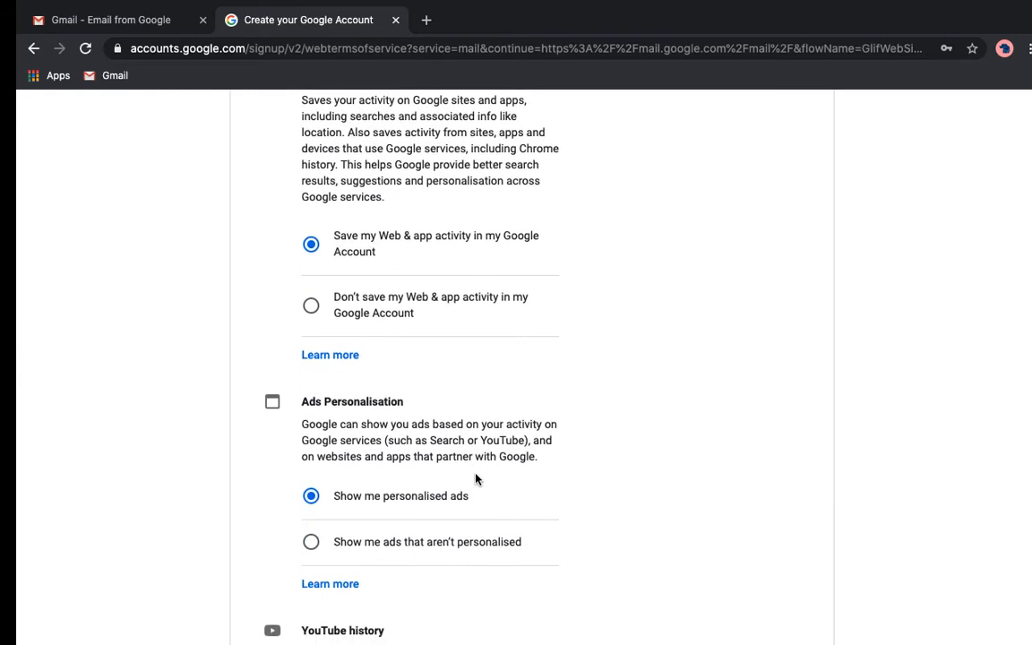
pyautogui.scroll(-2, 475, 479)
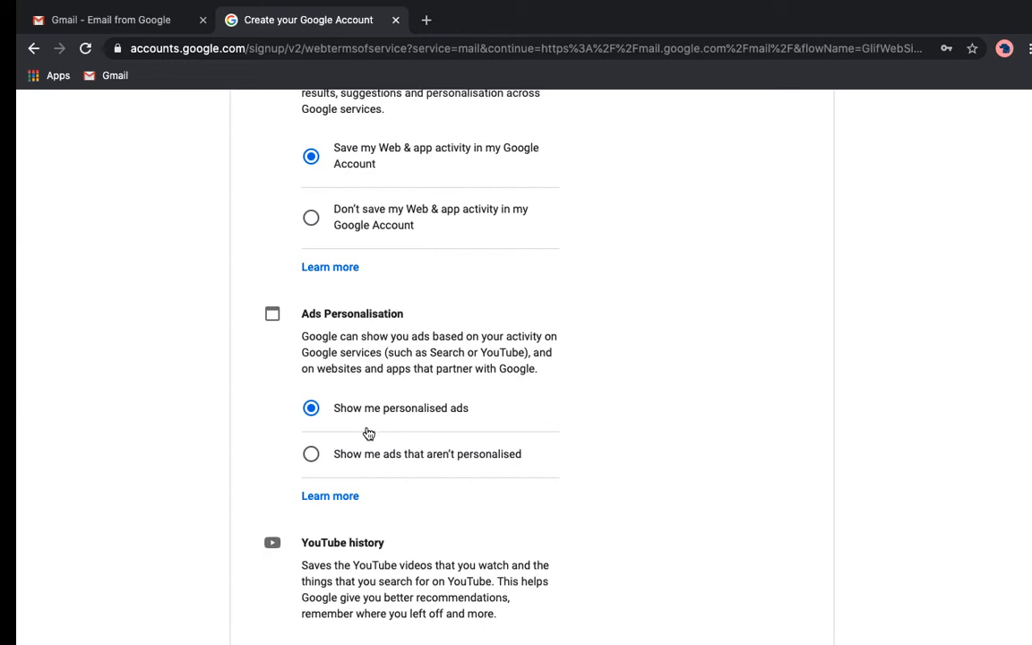
pyautogui.scroll(-5, 426, 481)
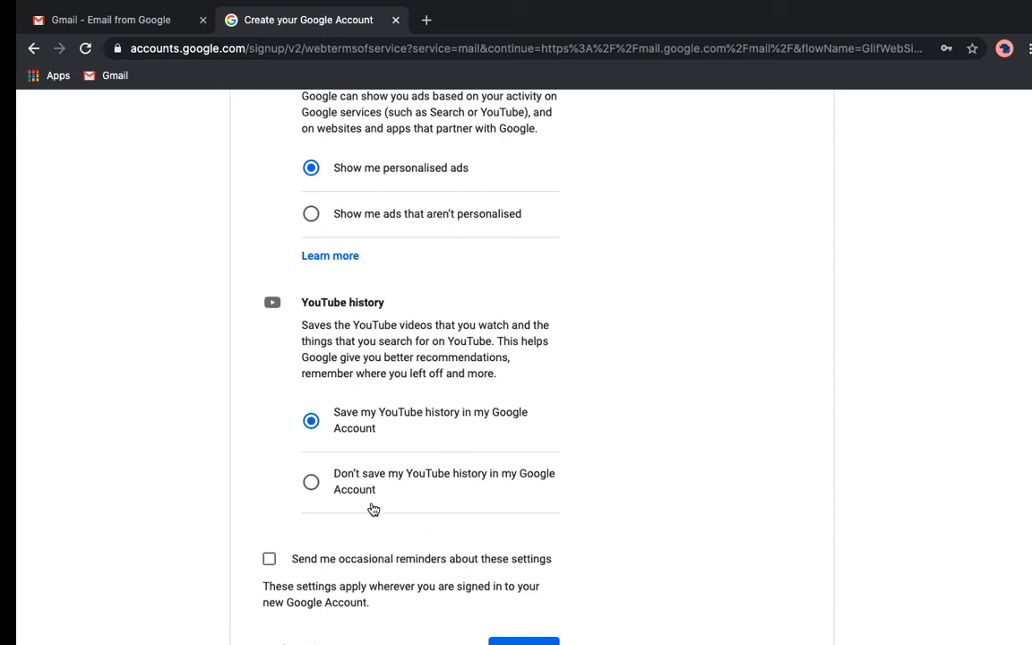
pyautogui.scroll(-2, 453, 503)
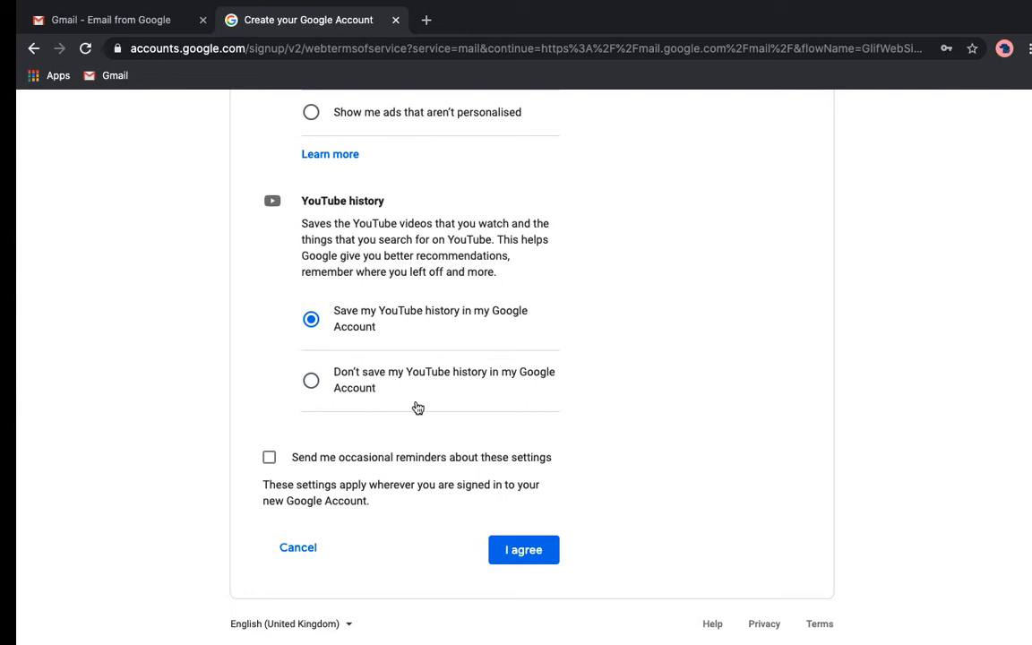
pyautogui.scroll(-1, 363, 448)
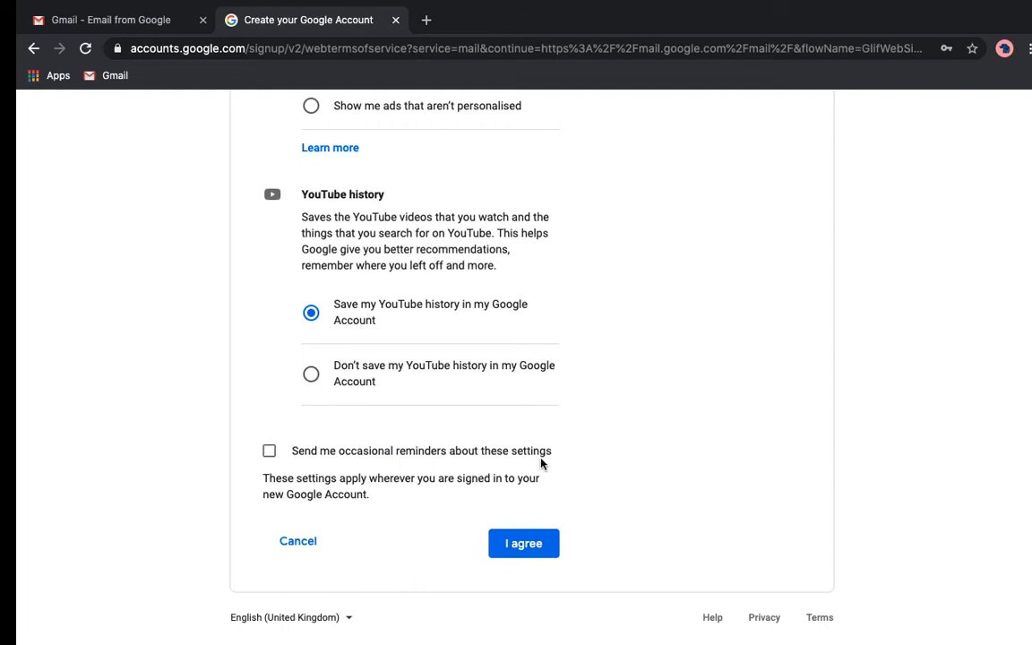
pyautogui.click(271, 454)
# - Agree to the terms, preview Comfortable and Compact densities, then keep the Default inbox view
pyautogui.click(532, 548)
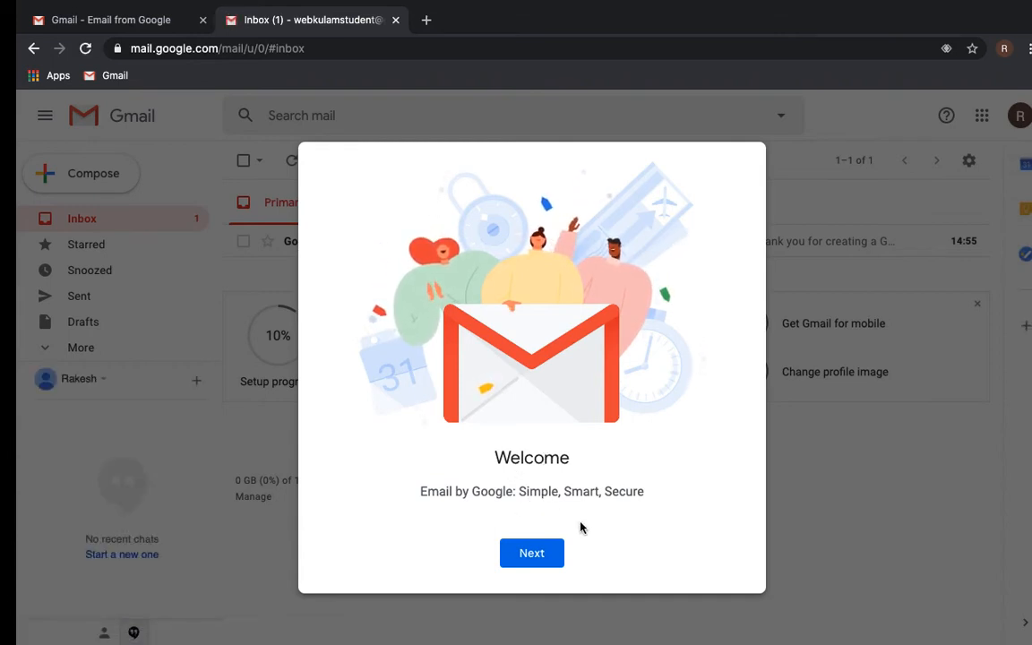
pyautogui.click(532, 561)
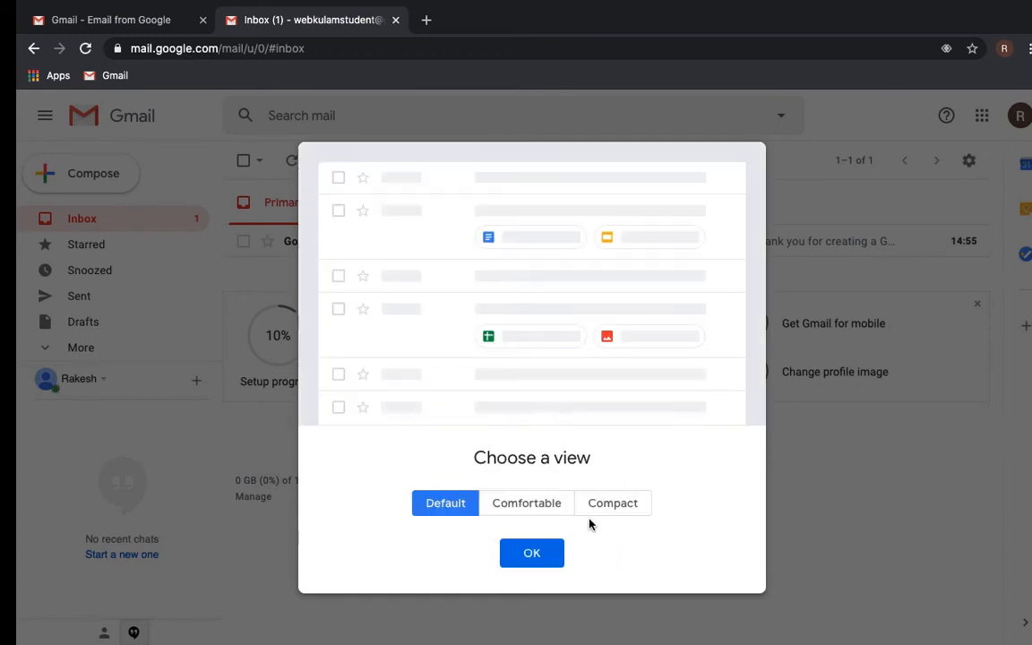
pyautogui.click(530, 507)
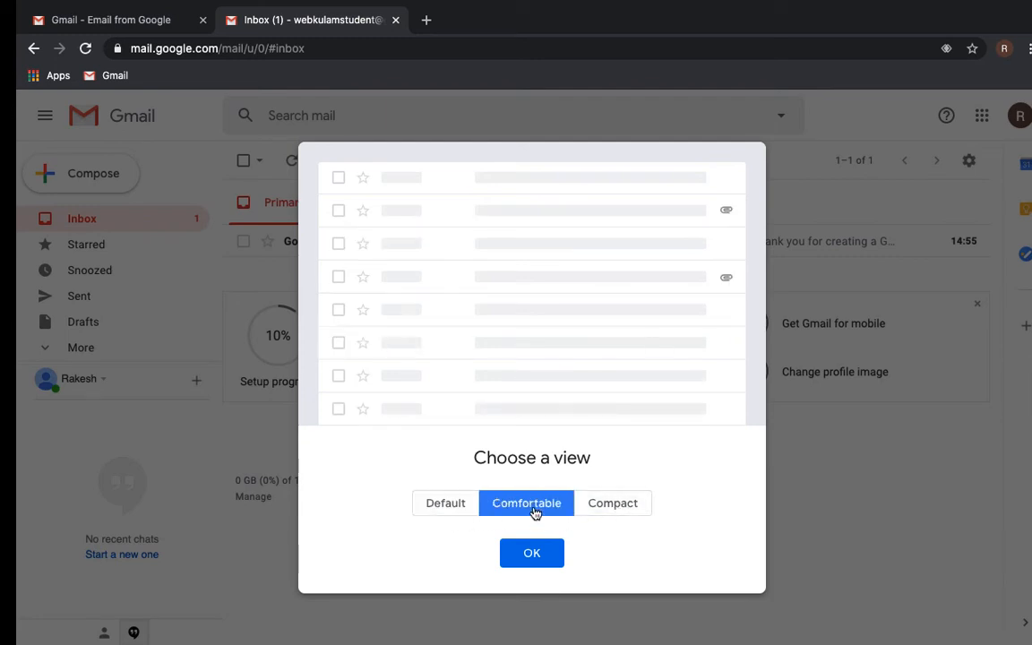
pyautogui.click(445, 504)
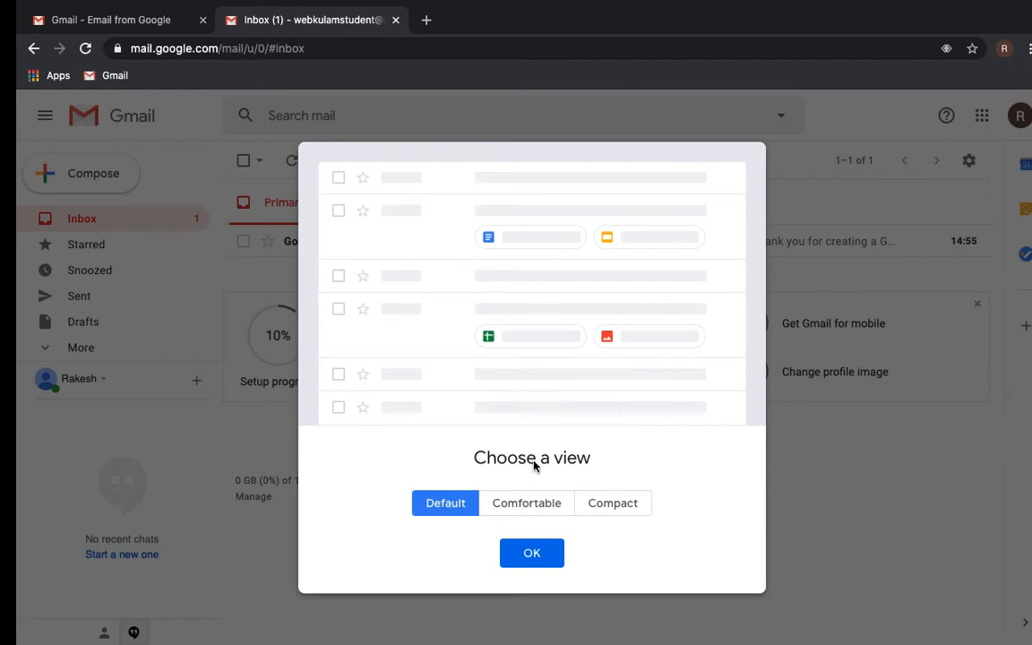
pyautogui.click(536, 502)
pyautogui.click(618, 505)
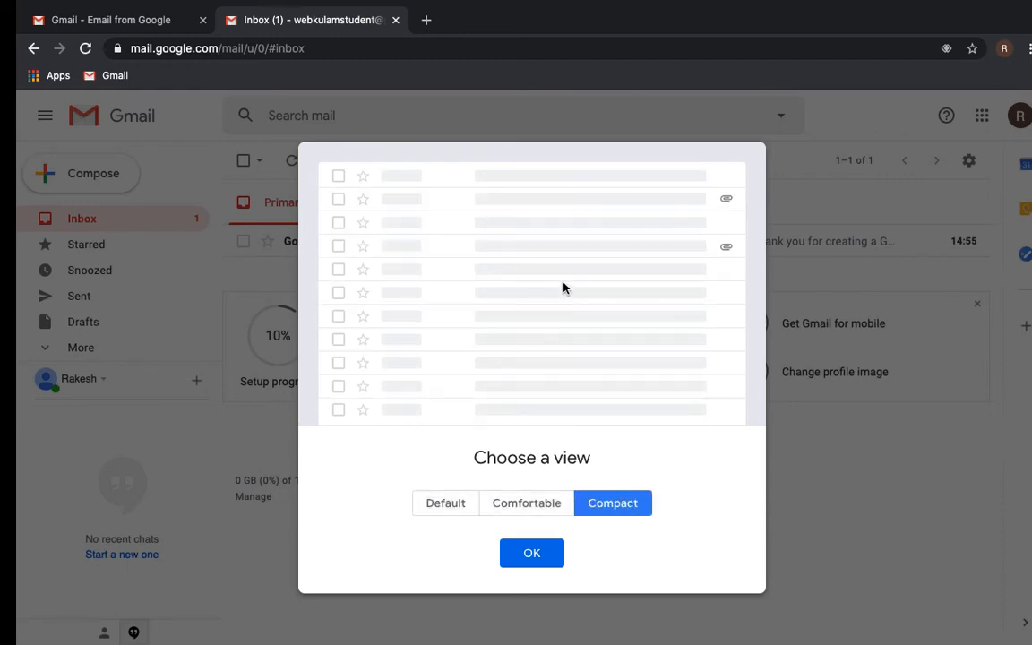
pyautogui.click(445, 507)
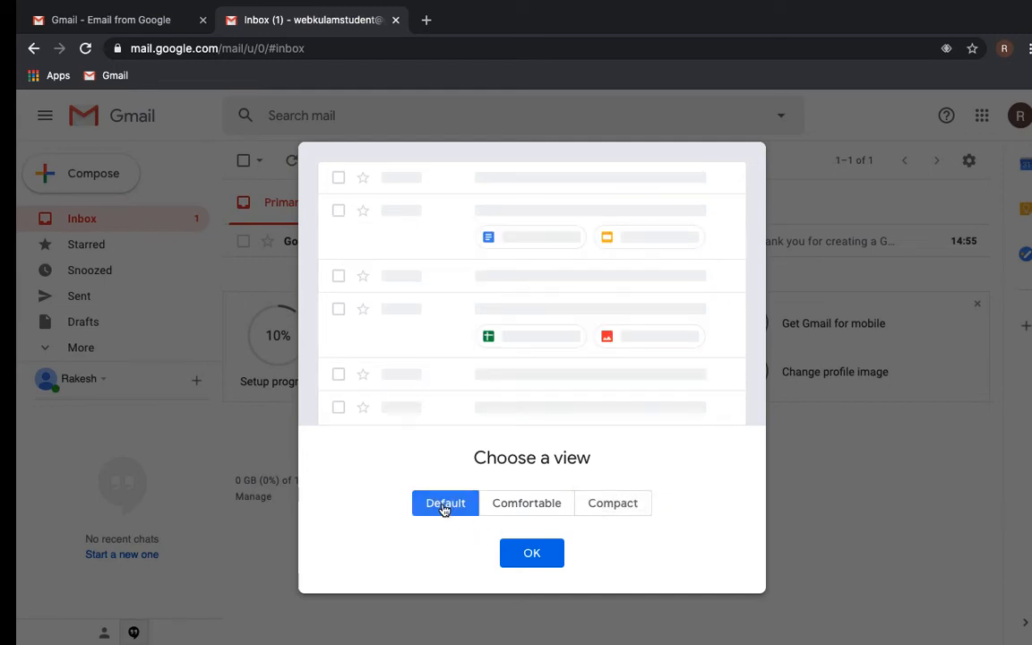
pyautogui.click(534, 556)
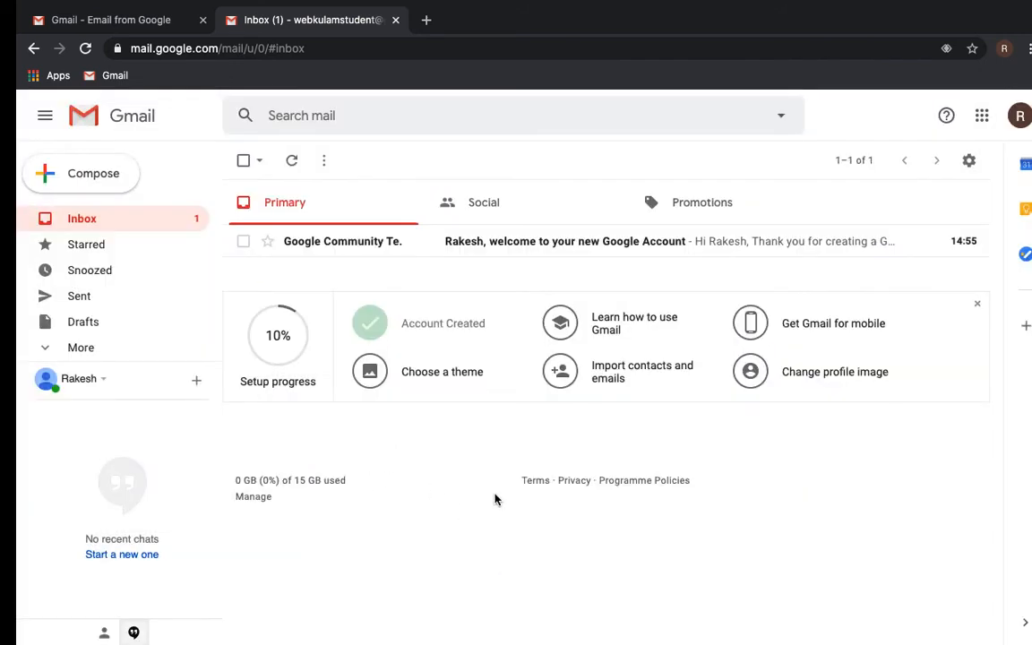
# - Open the Google welcome email, scroll down to its footer and back up to the top
pyautogui.click(487, 254)
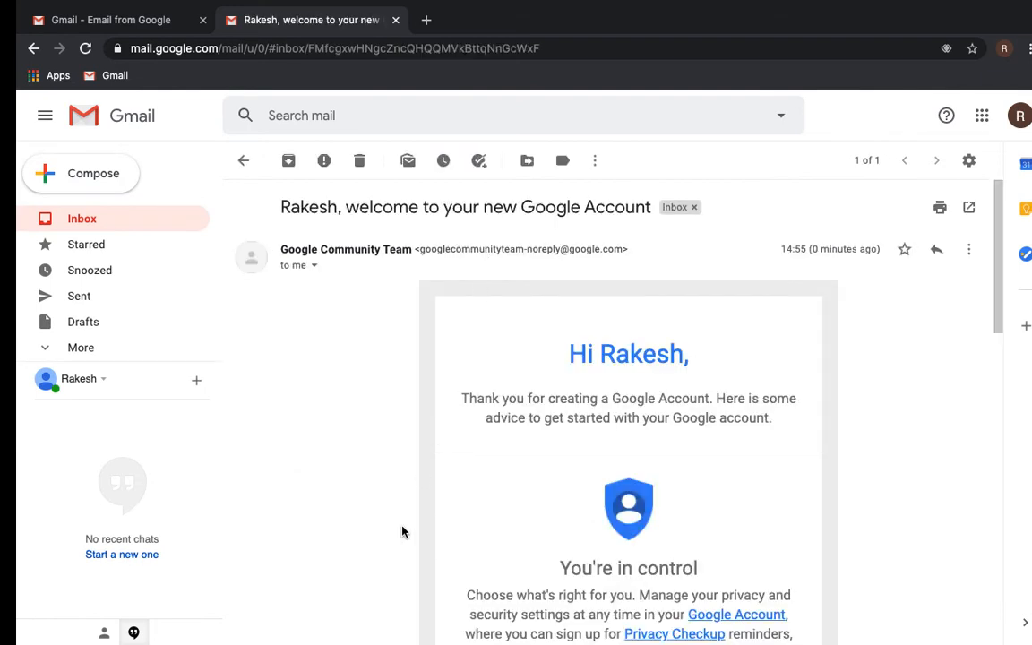
pyautogui.scroll(-2, 401, 532)
pyautogui.scroll(-3, 402, 531)
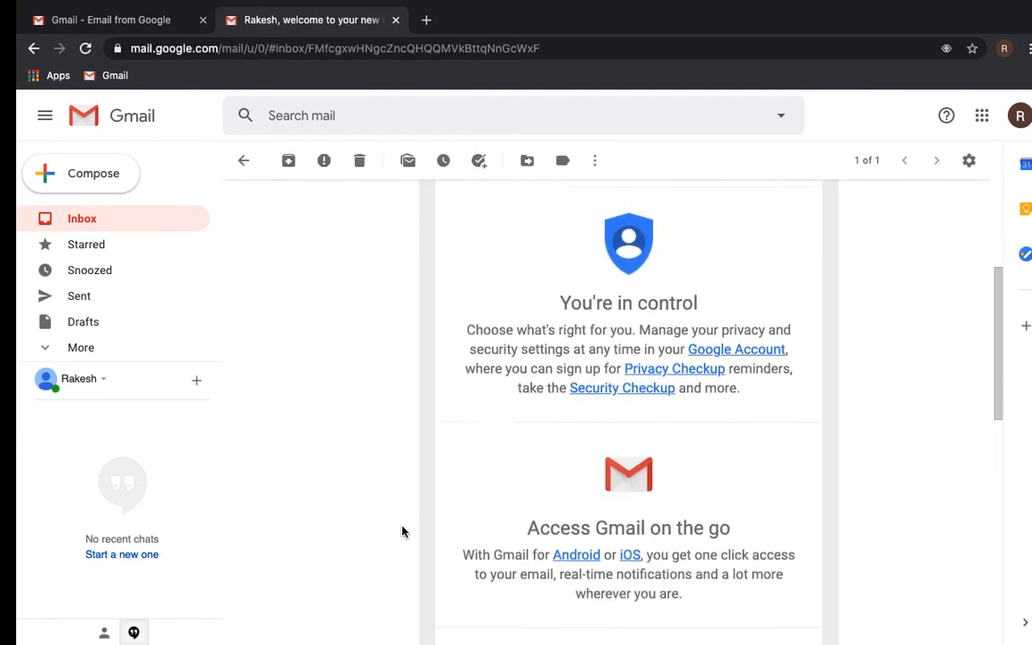
pyautogui.scroll(-4, 401, 532)
pyautogui.scroll(-9, 402, 532)
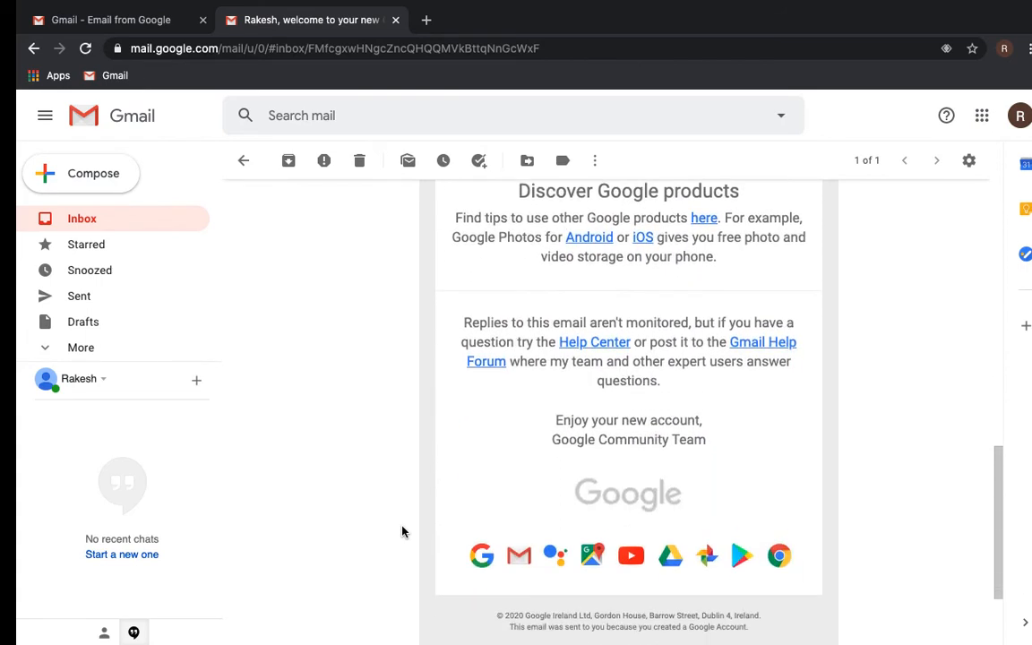
pyautogui.scroll(-2, 402, 531)
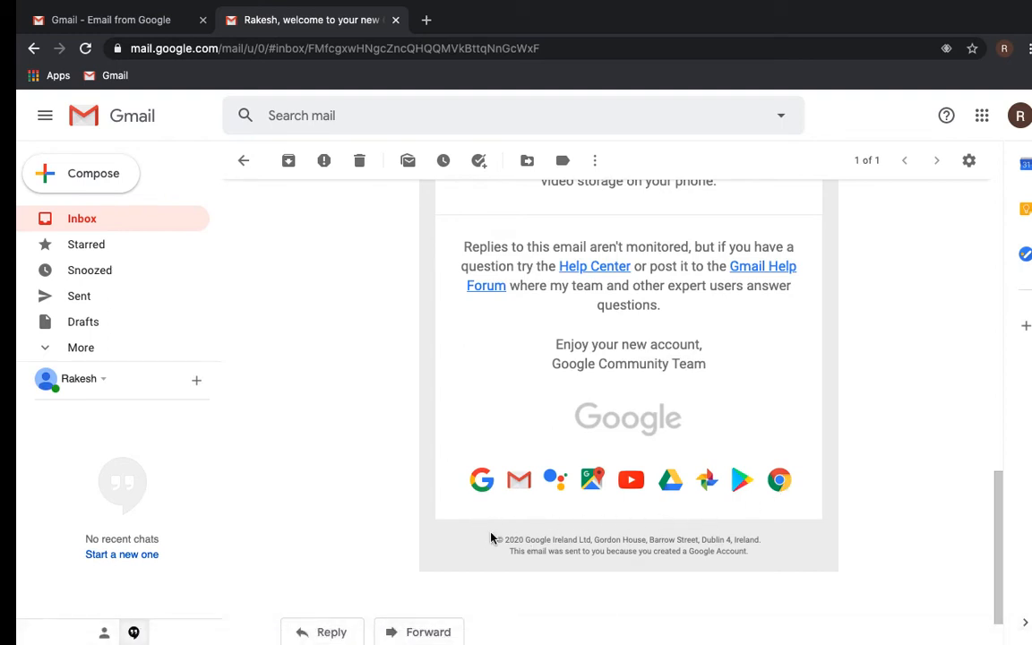
pyautogui.scroll(-1, 483, 537)
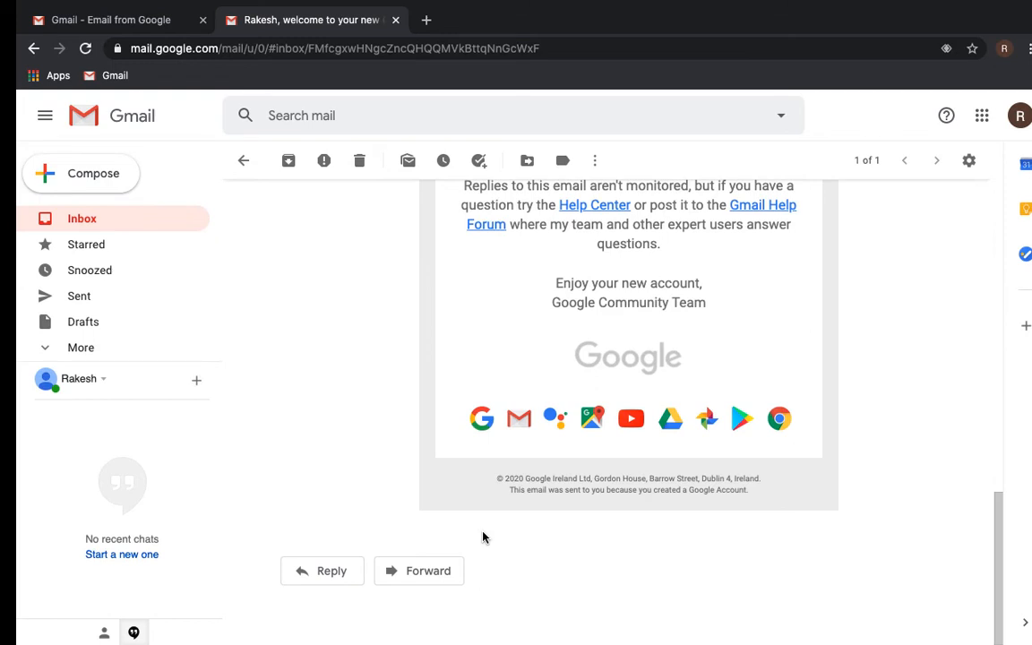
pyautogui.scroll(10, 483, 537)
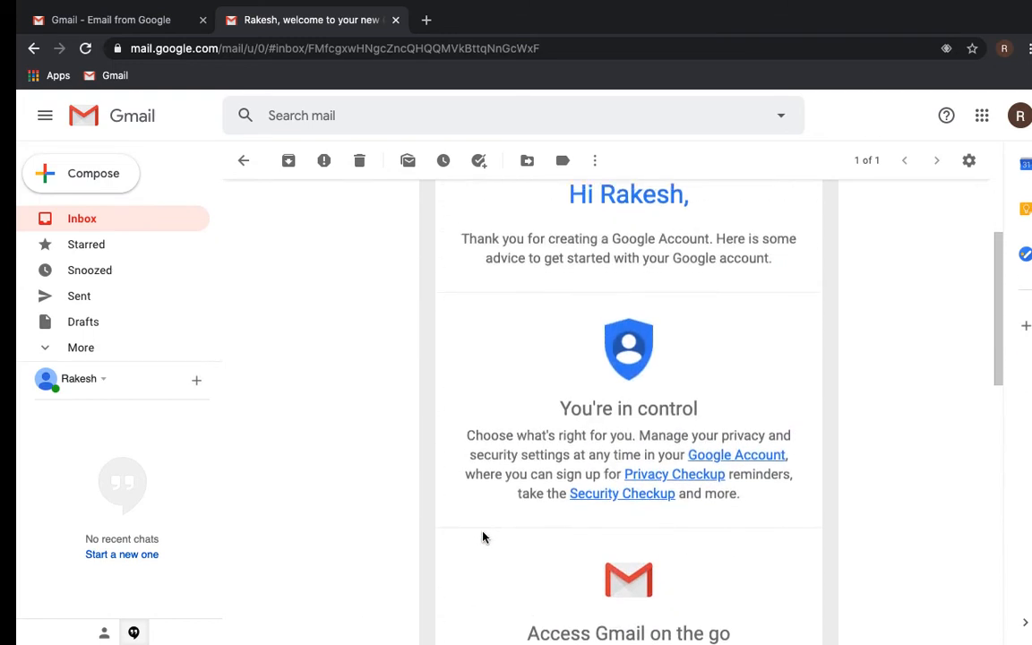
pyautogui.scroll(3, 483, 537)
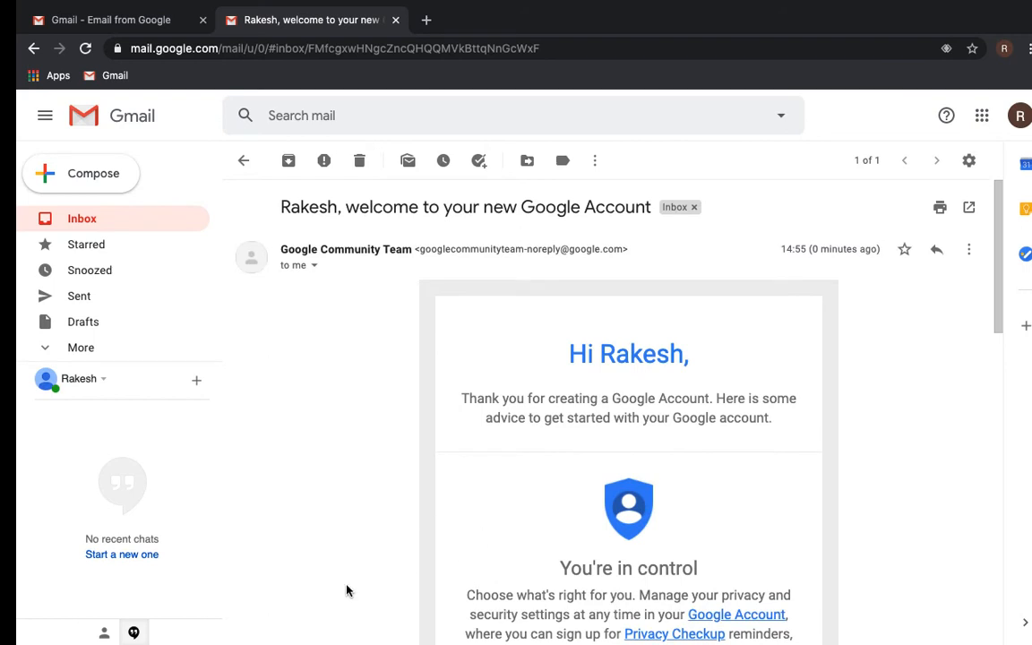
pyautogui.click(134, 633)
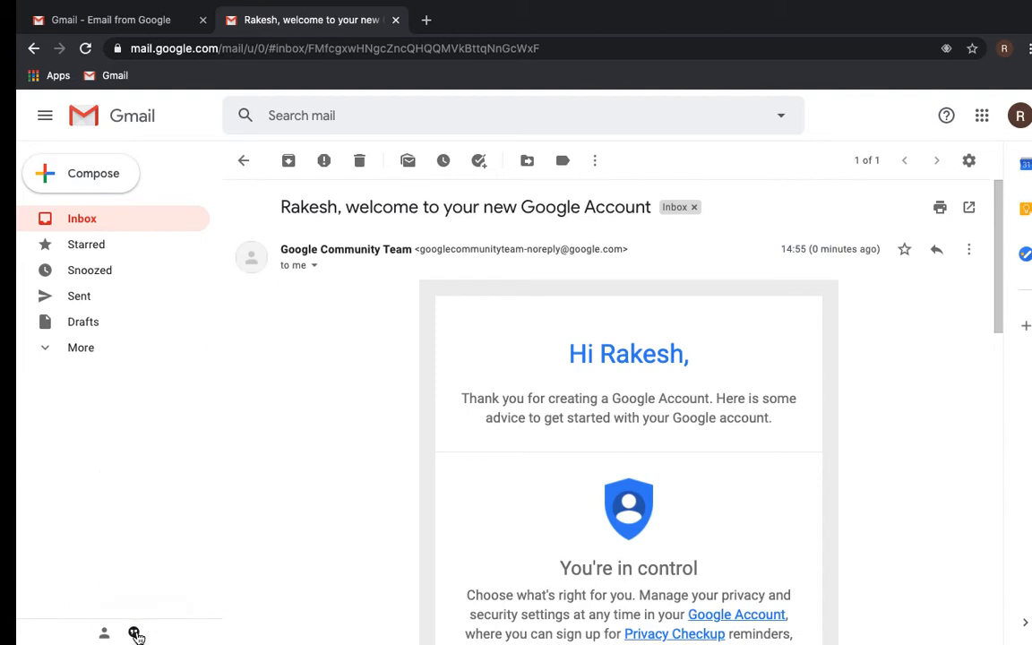
pyautogui.click(134, 634)
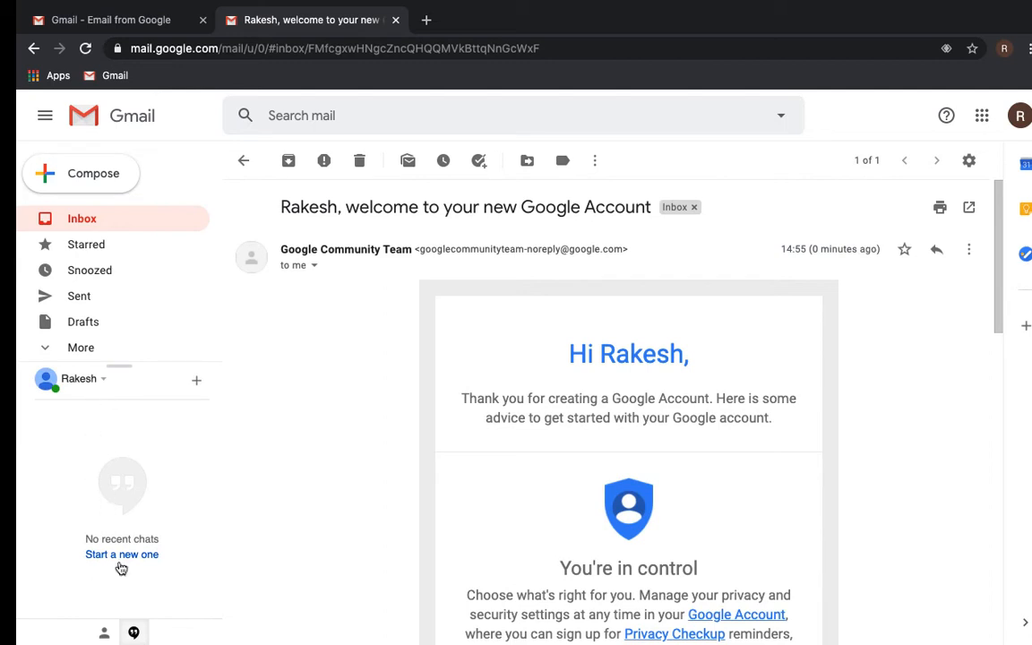
pyautogui.click(134, 633)
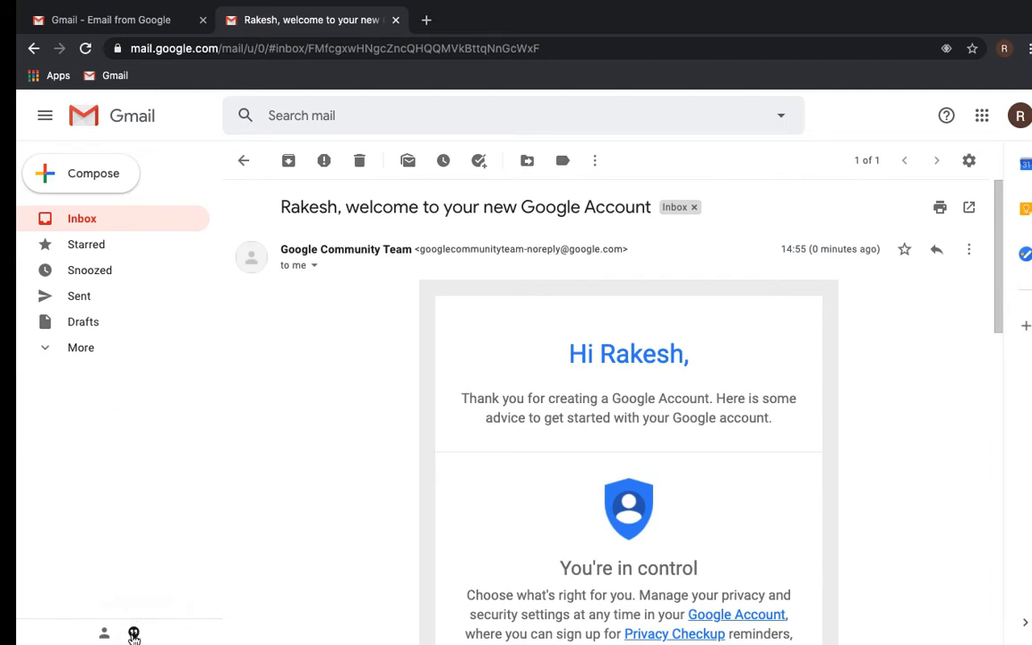
pyautogui.click(134, 633)
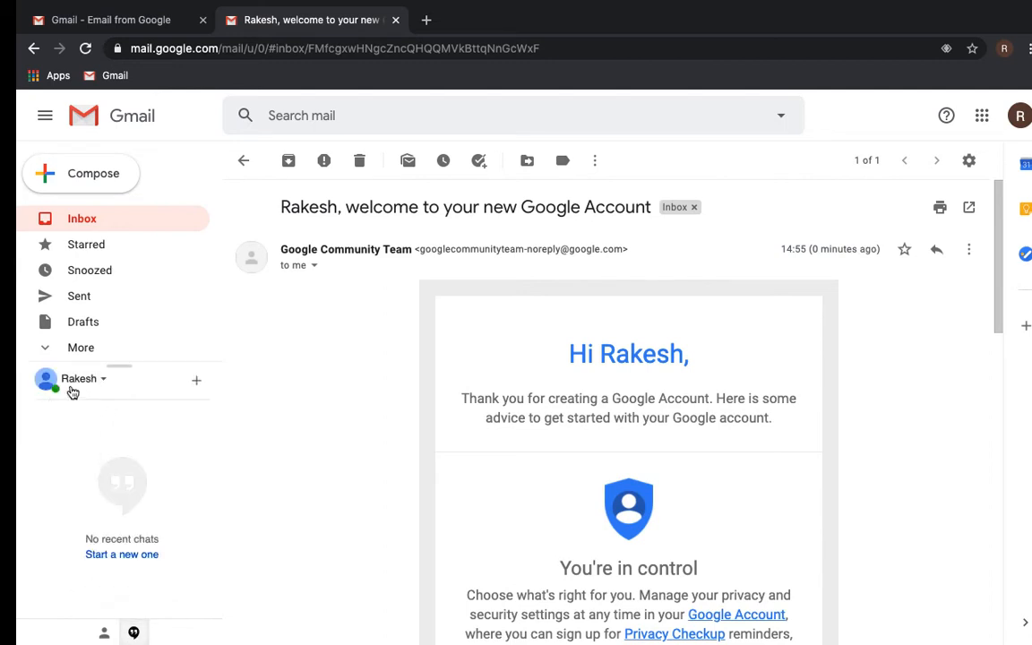
pyautogui.click(103, 380)
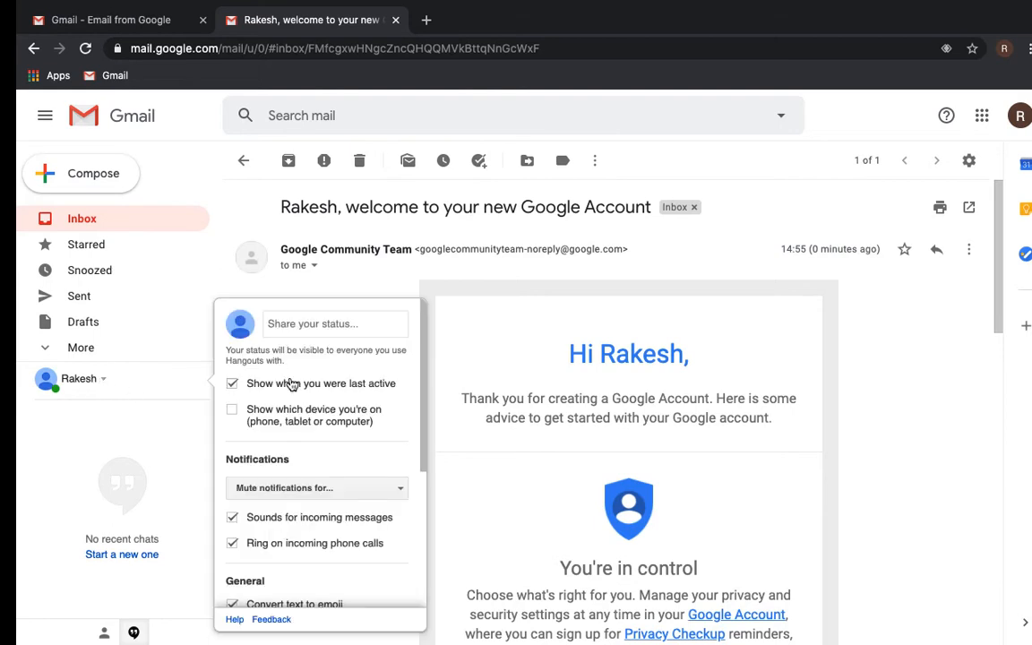
pyautogui.scroll(-3, 318, 555)
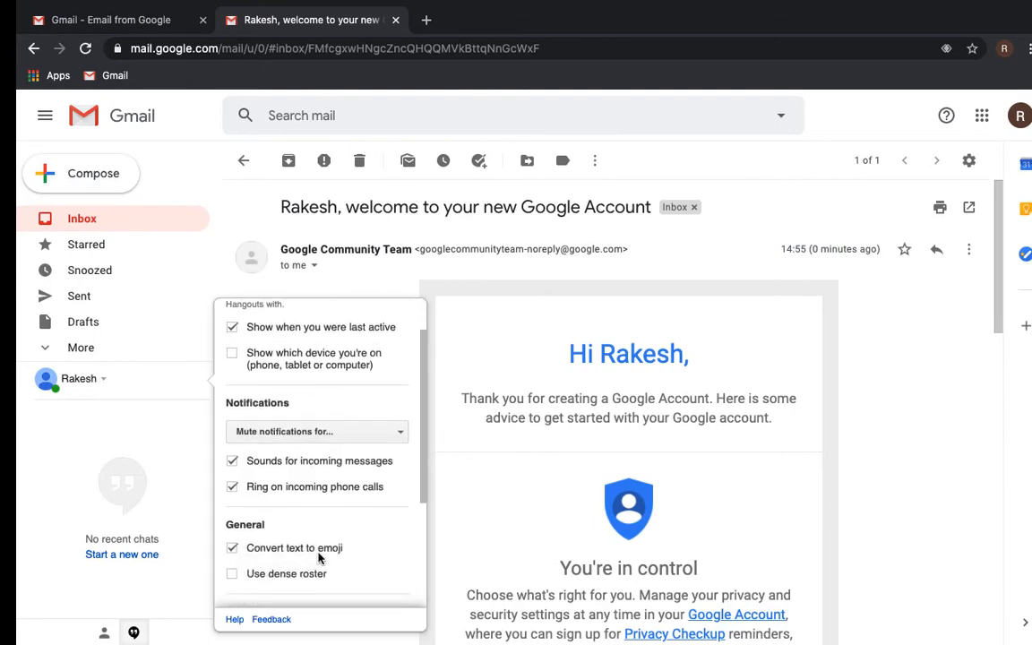
pyautogui.scroll(-1, 318, 557)
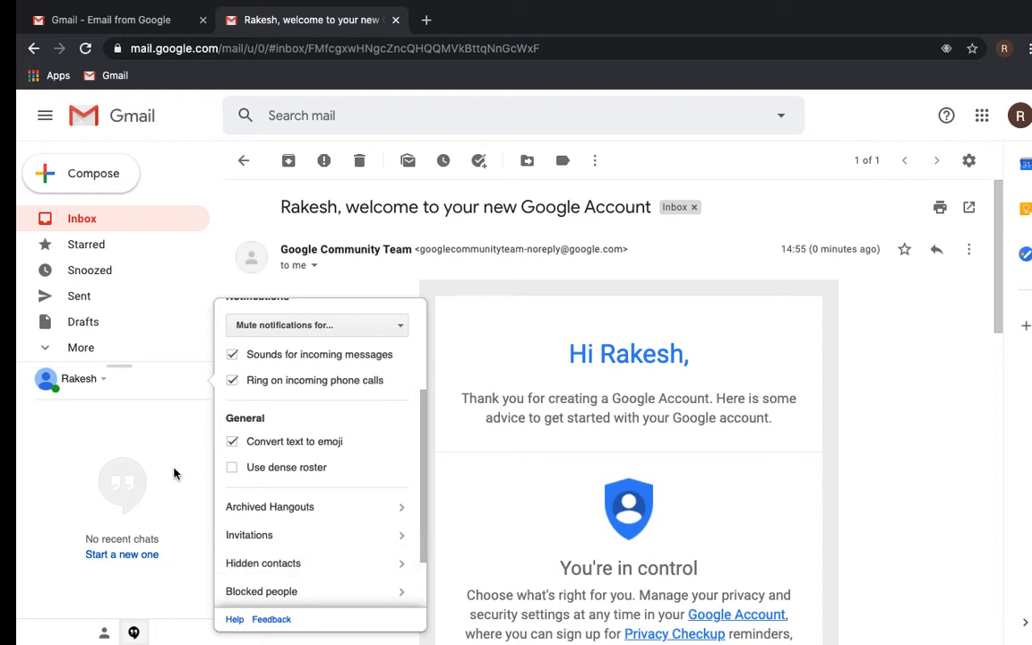
pyautogui.click(56, 446)
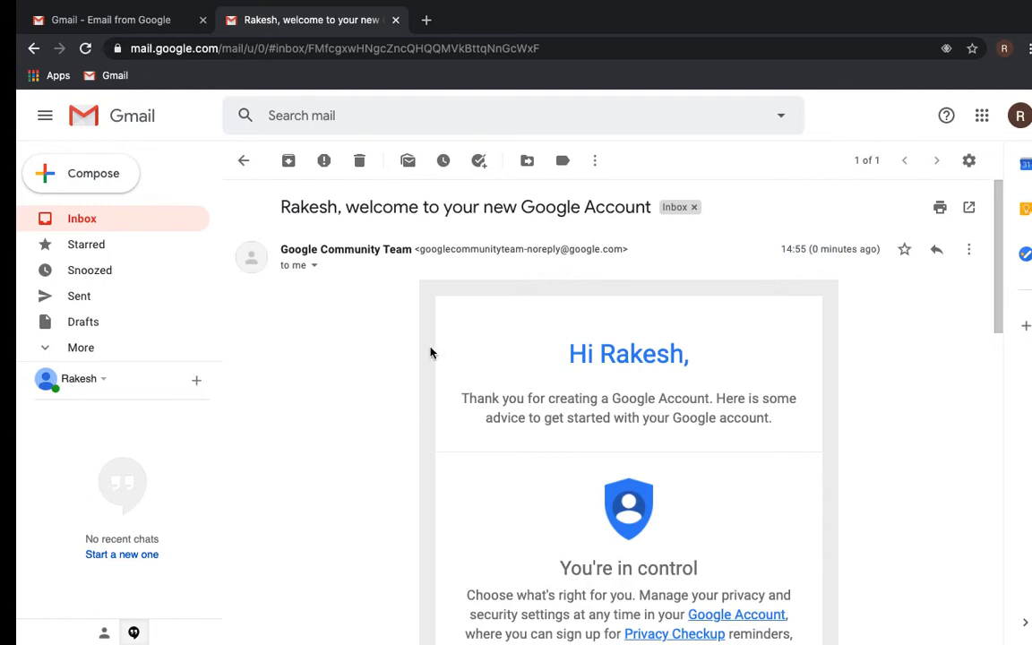
# - Scroll through the welcome message and check the Settings gear menu without changing anything
pyautogui.scroll(-5, 419, 469)
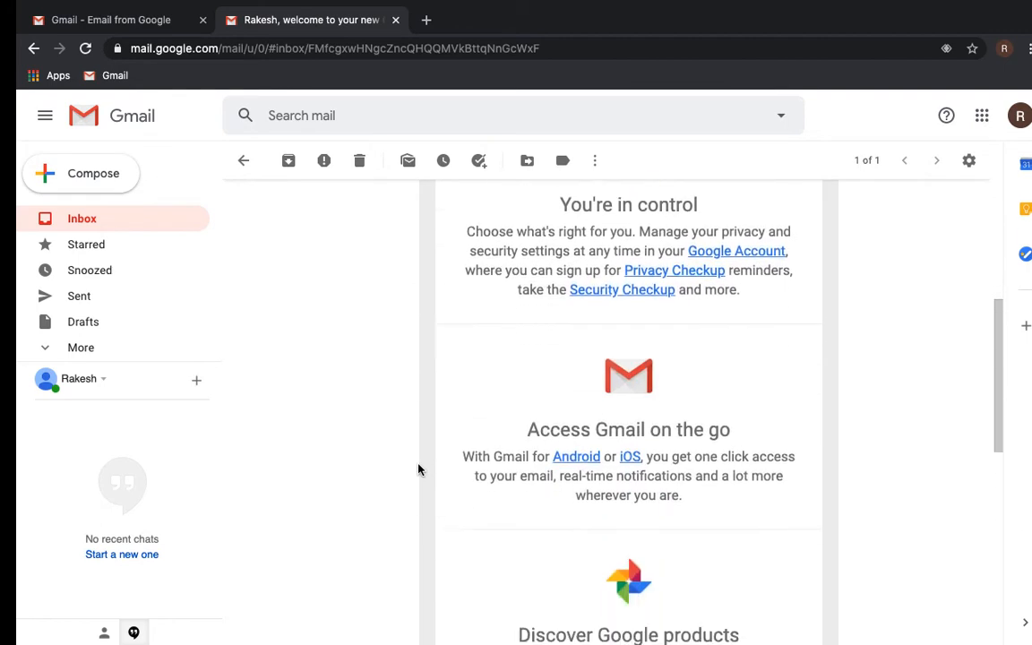
pyautogui.scroll(-3, 418, 468)
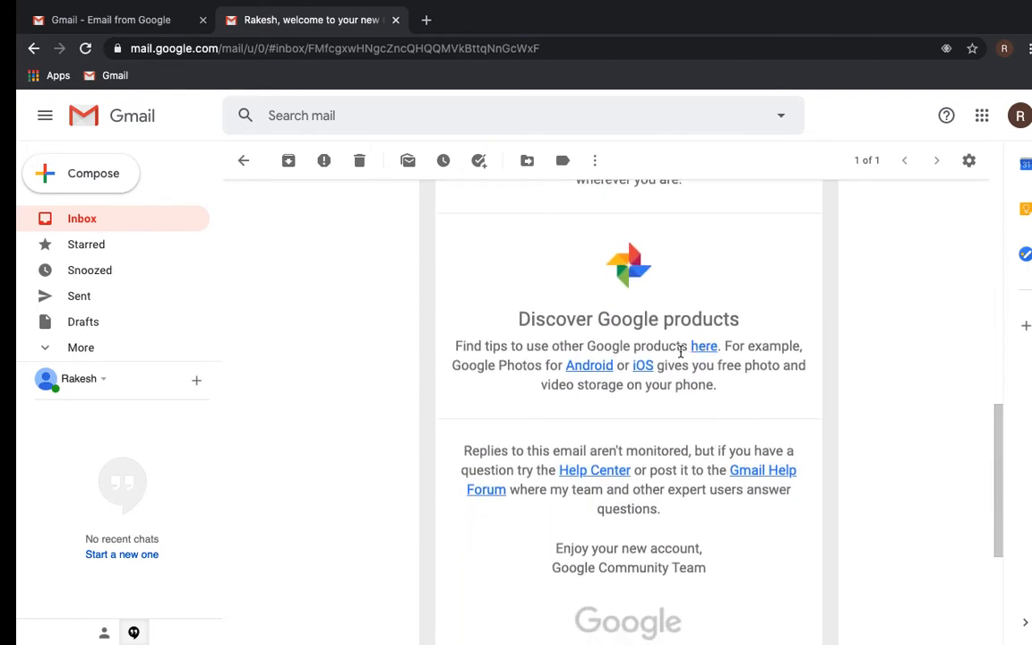
pyautogui.scroll(-2, 541, 419)
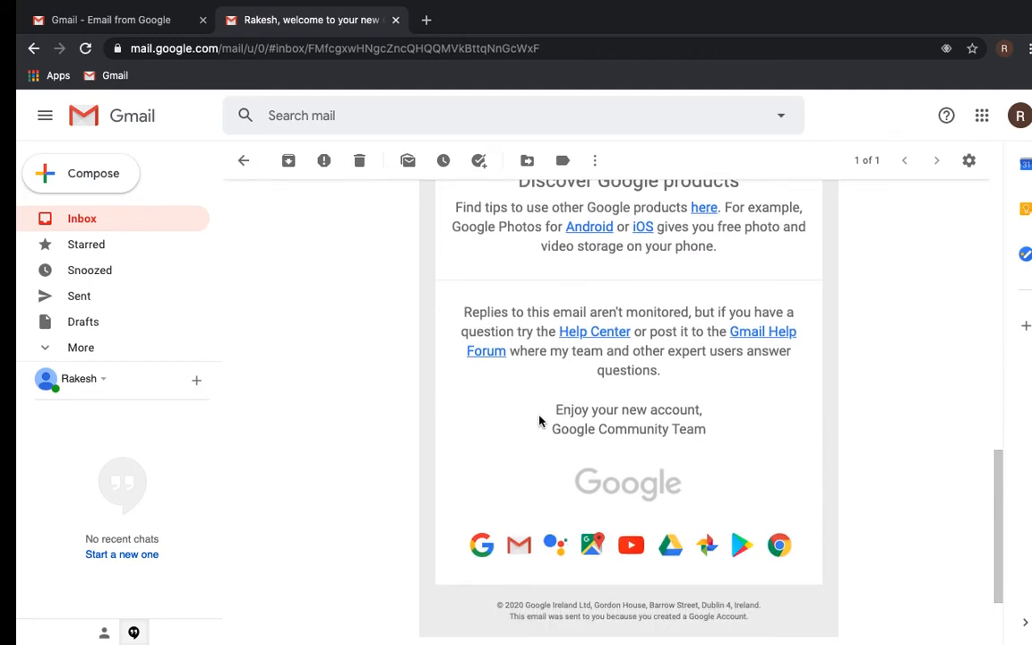
pyautogui.scroll(3, 539, 420)
pyautogui.scroll(2, 540, 420)
pyautogui.scroll(-6, 540, 420)
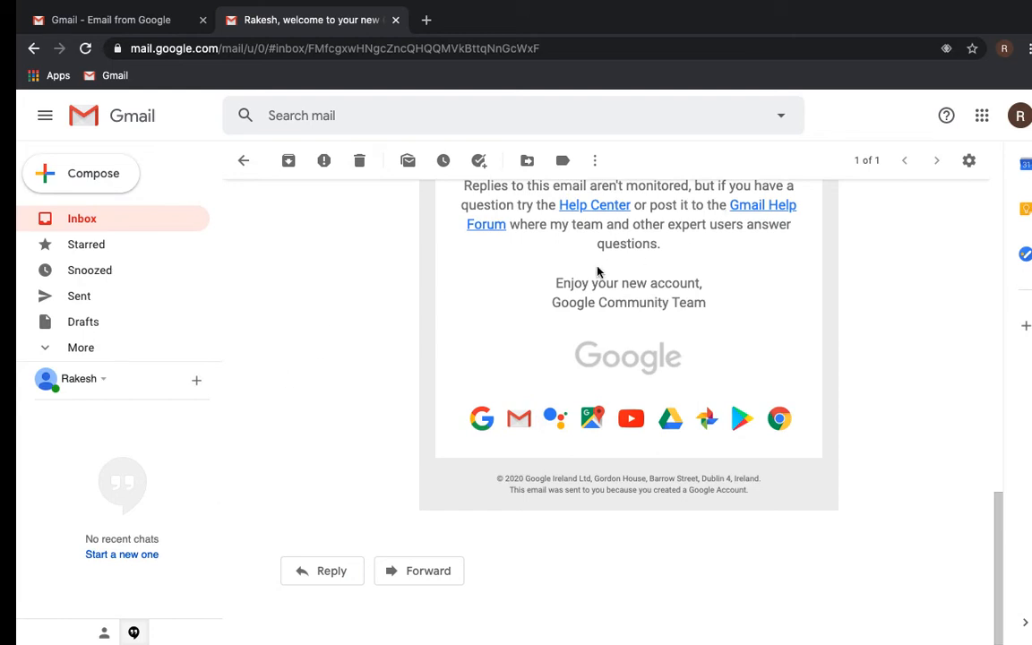
pyautogui.click(968, 164)
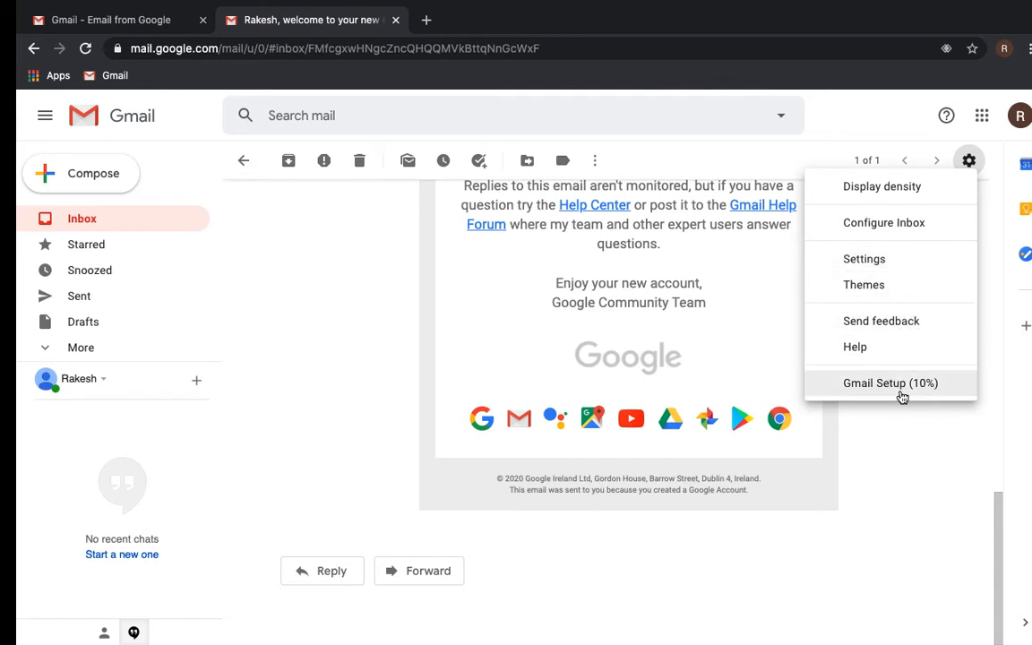
pyautogui.click(885, 431)
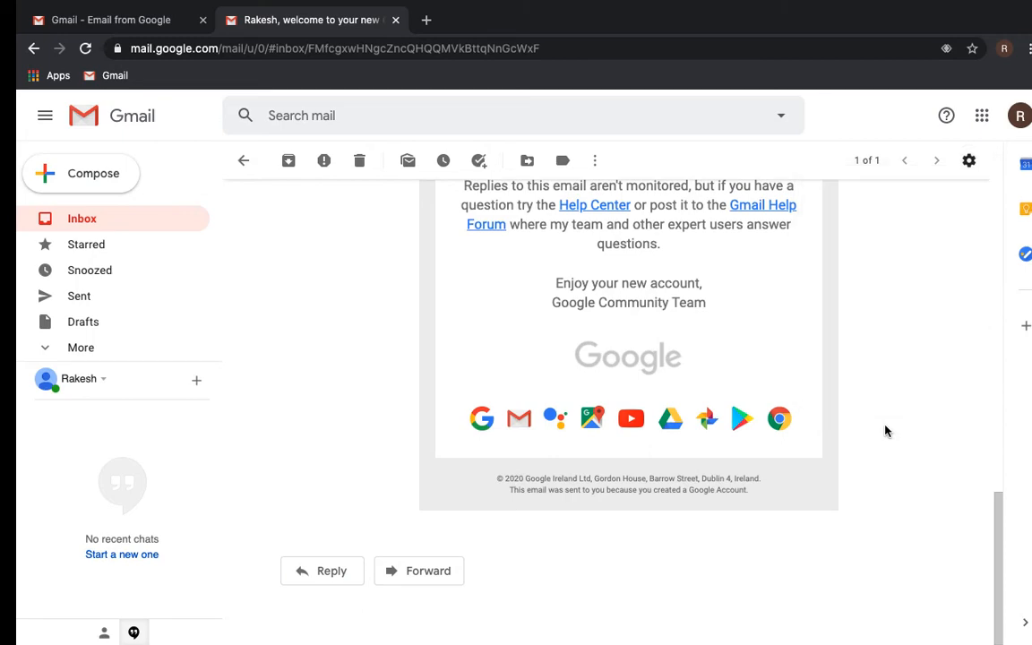
# - Return to the inbox and open the Manage storage page in a new tab
pyautogui.scroll(15, 885, 429)
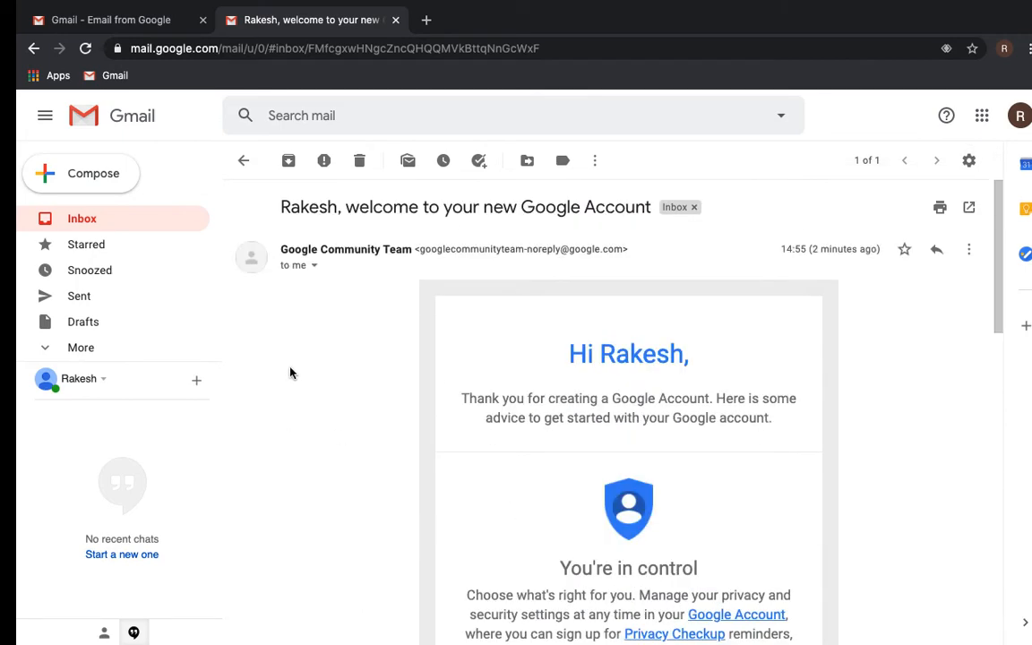
pyautogui.click(243, 163)
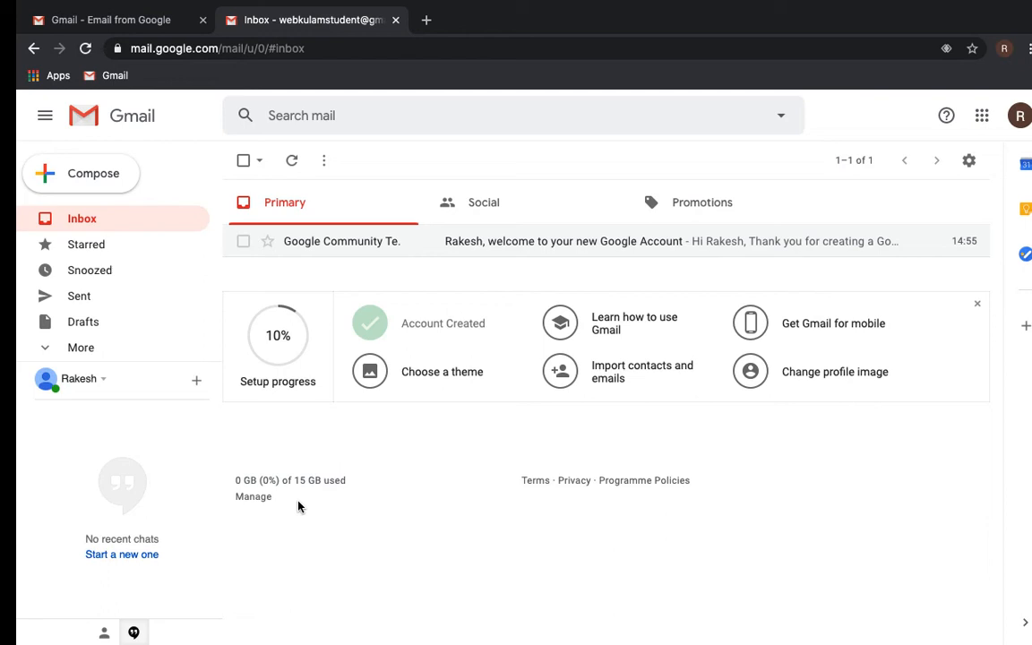
pyautogui.click(251, 497)
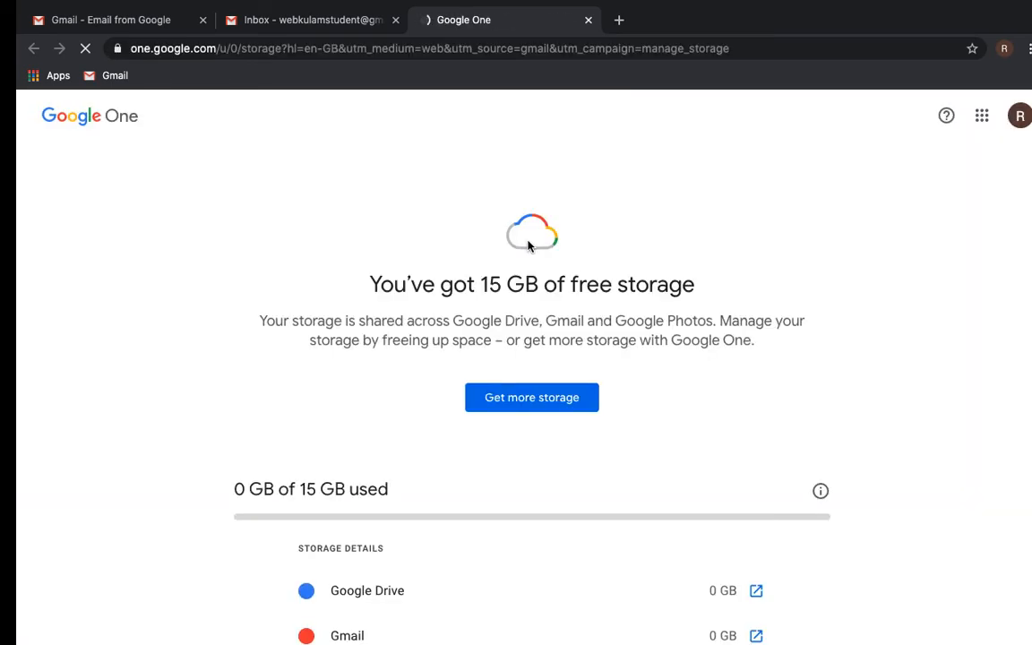
# - Scroll the Google One storage page to the per-service usage and 'Ways to use your Google Account storage'
pyautogui.scroll(-3, 387, 364)
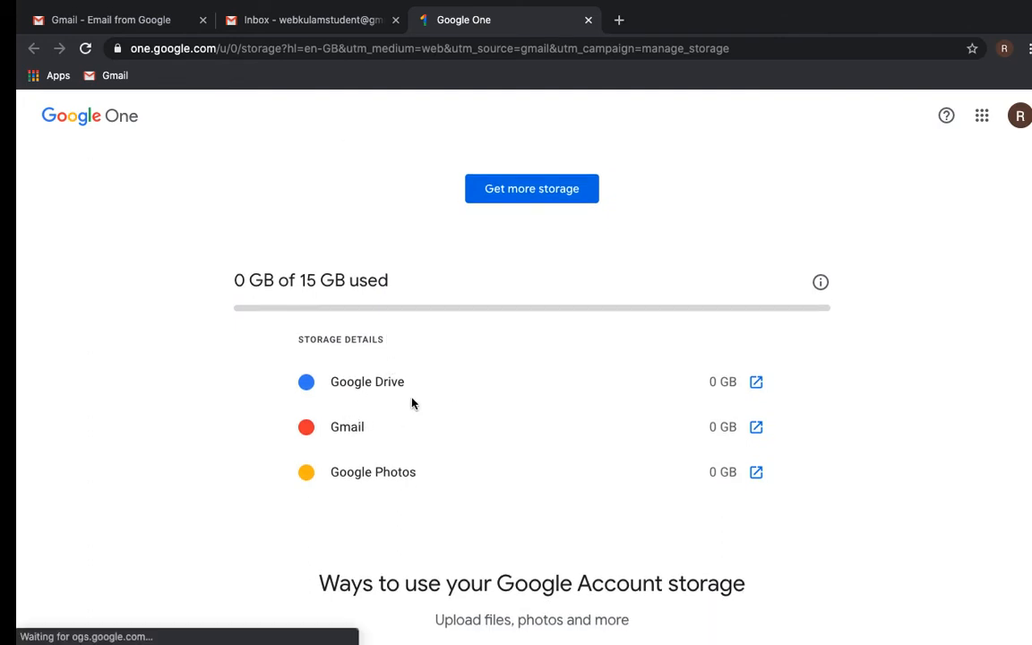
pyautogui.scroll(-2, 427, 387)
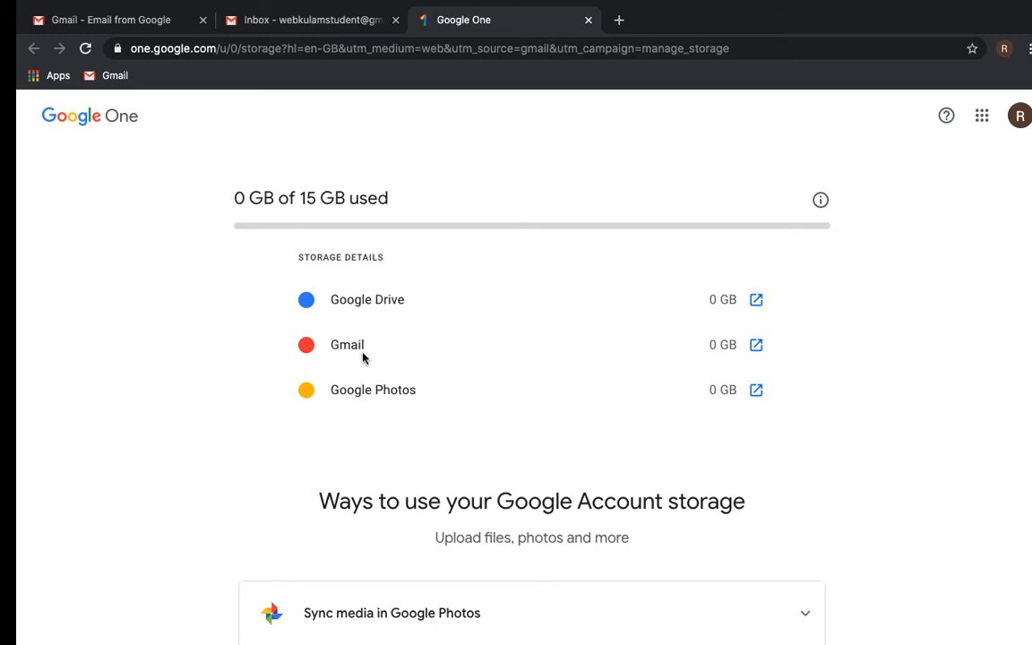
pyautogui.scroll(-2, 363, 357)
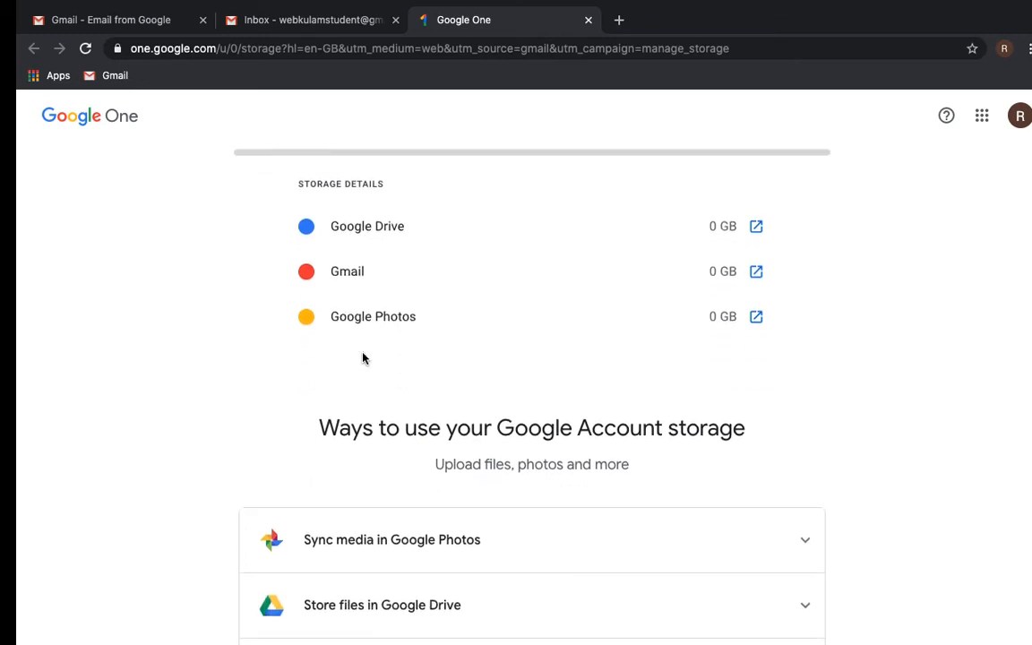
pyautogui.scroll(1, 363, 357)
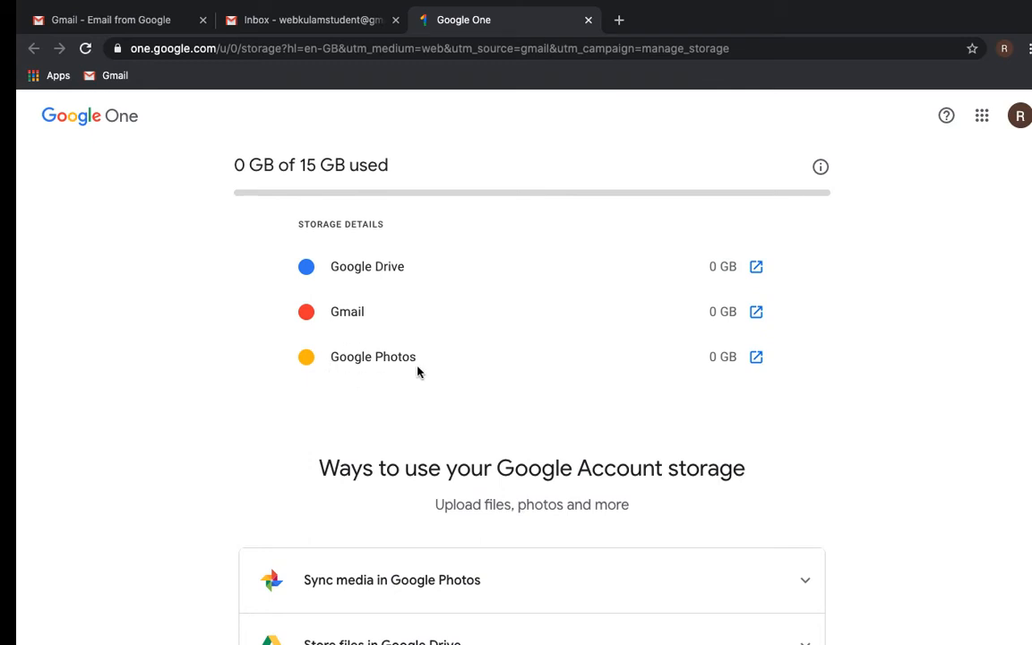
pyautogui.scroll(-4, 417, 372)
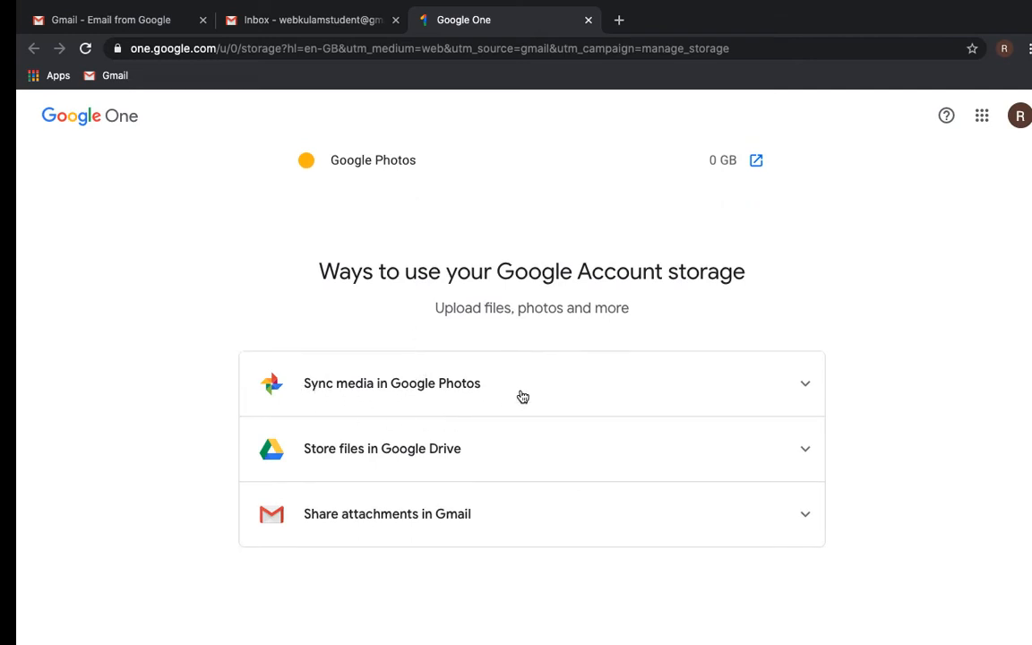
# - Expand Sync media in Google Photos, highlighting original quality, 16 MP, 1080p HD and free 15 GB
pyautogui.click(523, 397)
pyautogui.scroll(-2, 523, 397)
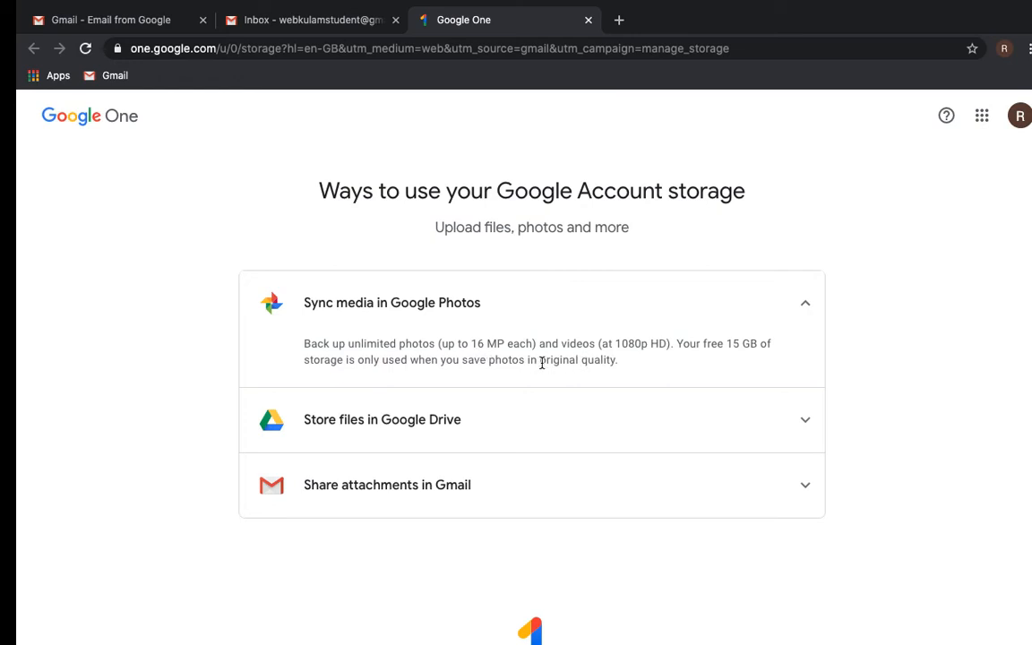
pyautogui.moveTo(541, 359); pyautogui.dragTo(618, 366)
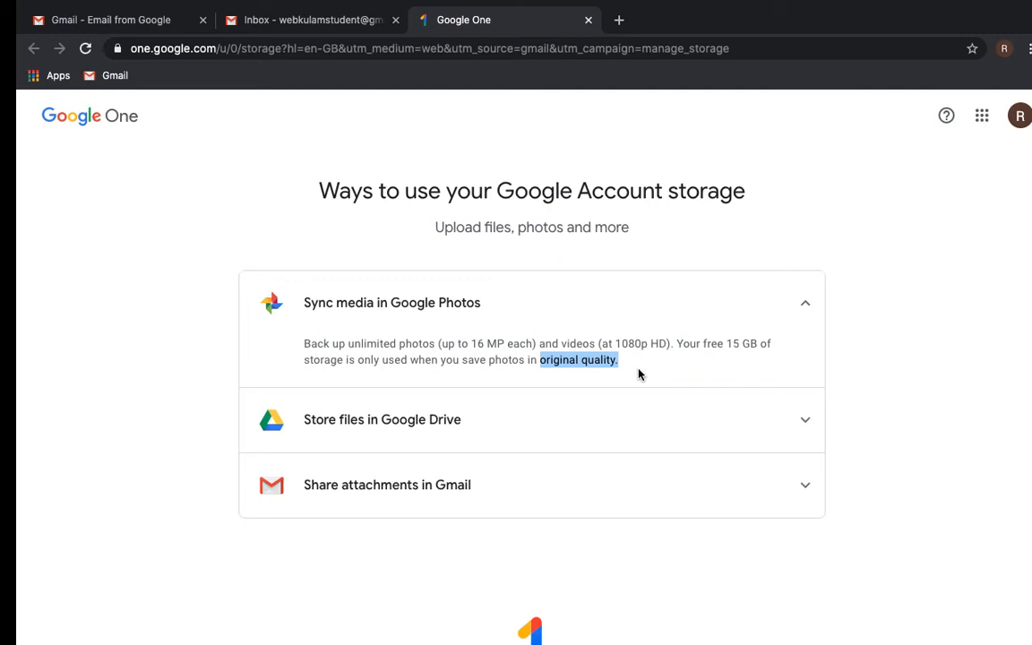
pyautogui.click(470, 344)
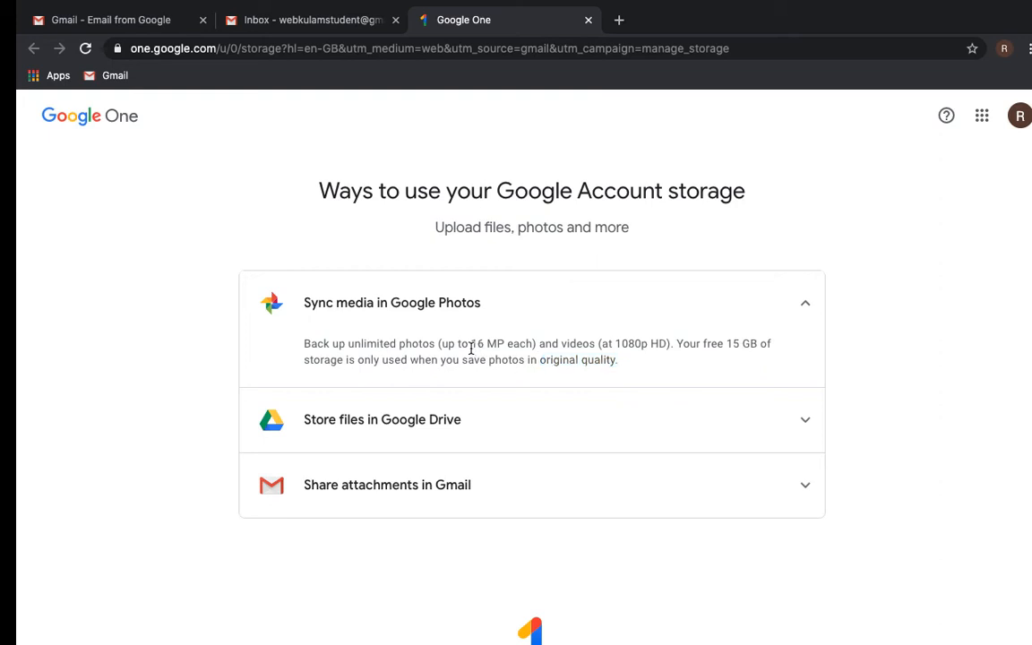
pyautogui.moveTo(440, 344); pyautogui.dragTo(539, 344)
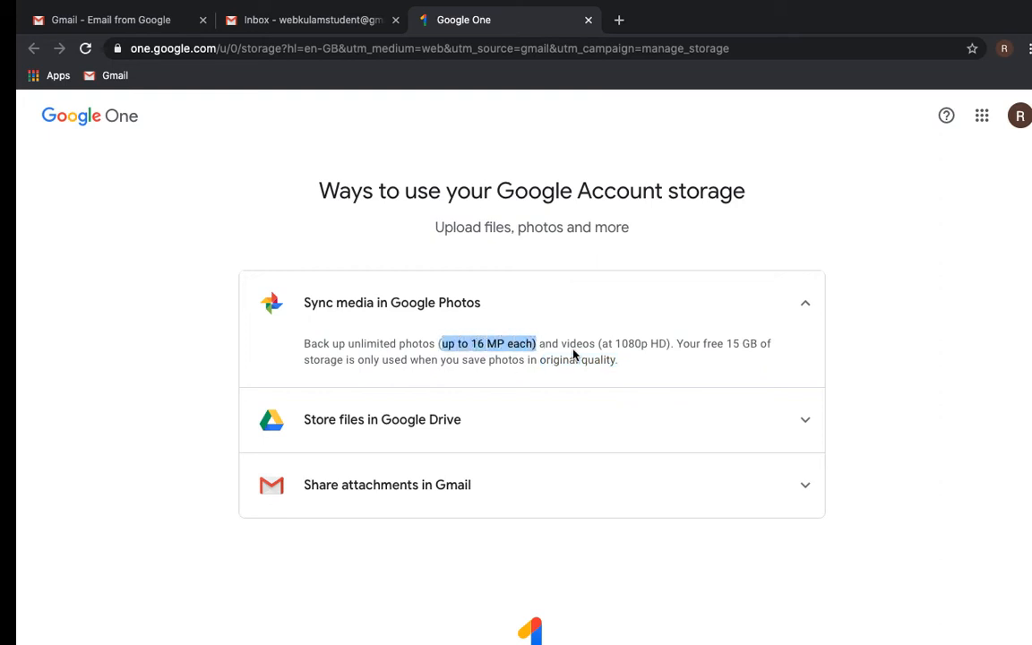
pyautogui.click(574, 354)
pyautogui.moveTo(601, 344); pyautogui.dragTo(669, 338)
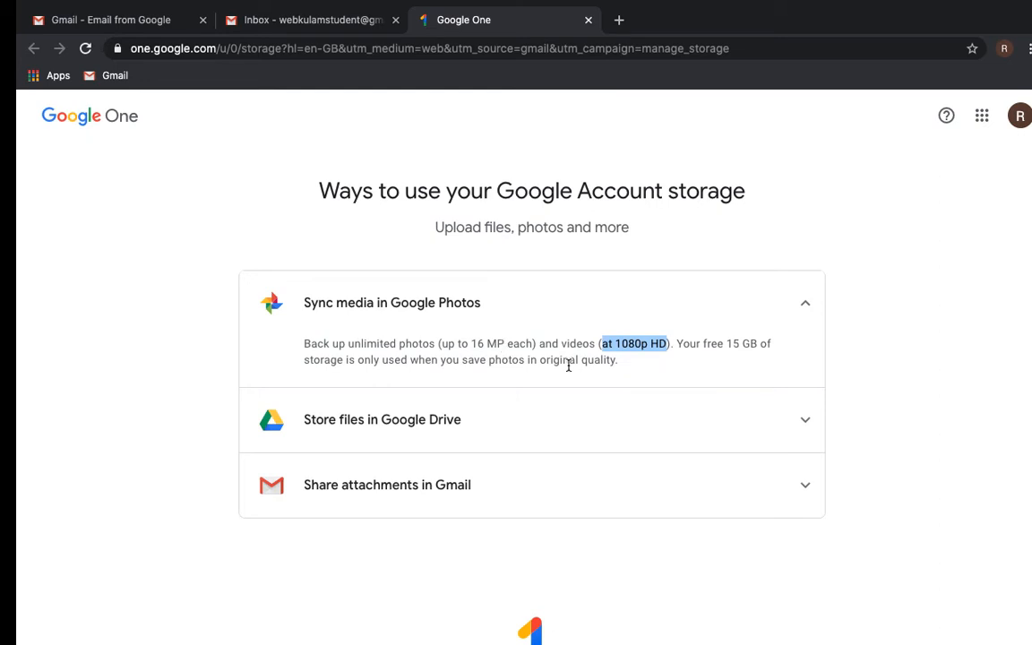
pyautogui.moveTo(704, 344); pyautogui.dragTo(770, 344)
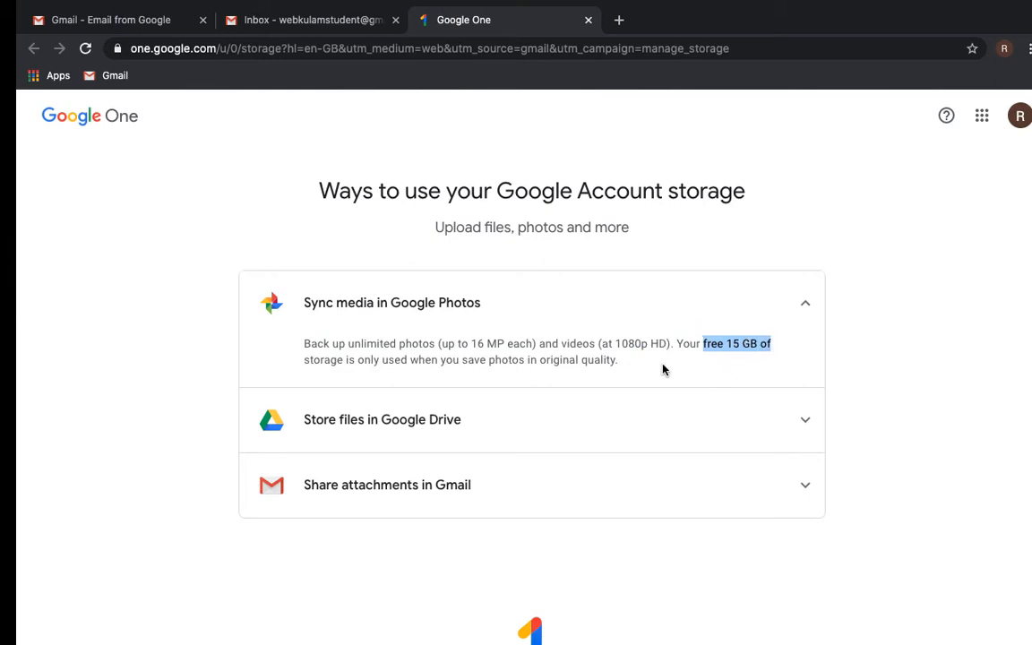
# - Expand Store files in Google Drive, highlight Docs, Sheets, Slides, Forms, then expand Gmail attachments
pyautogui.click(552, 434)
pyautogui.scroll(-1, 484, 466)
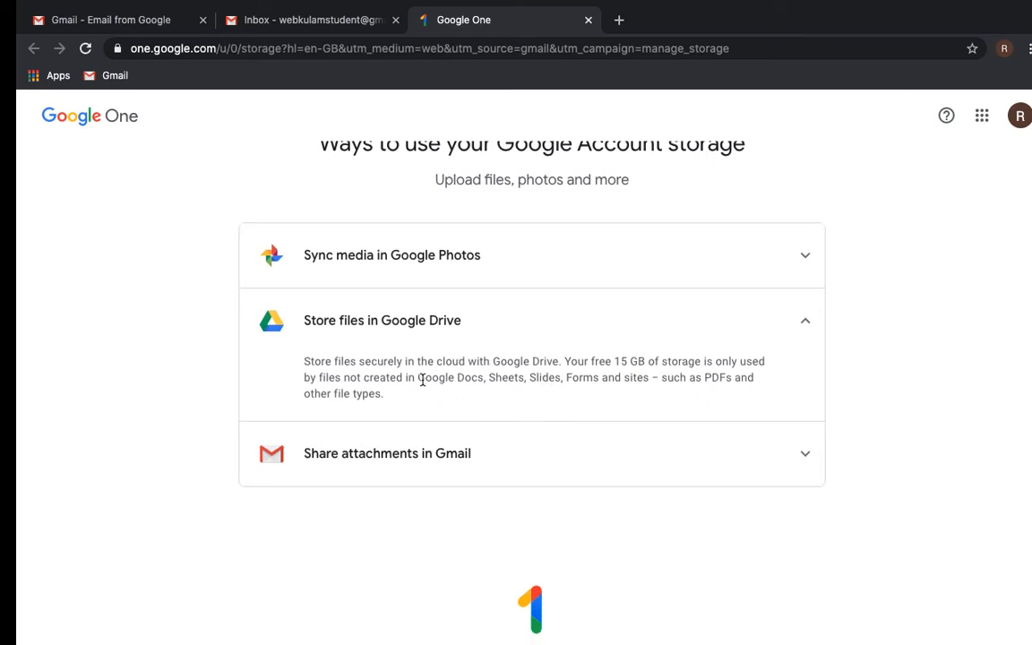
pyautogui.moveTo(418, 380); pyautogui.dragTo(653, 381)
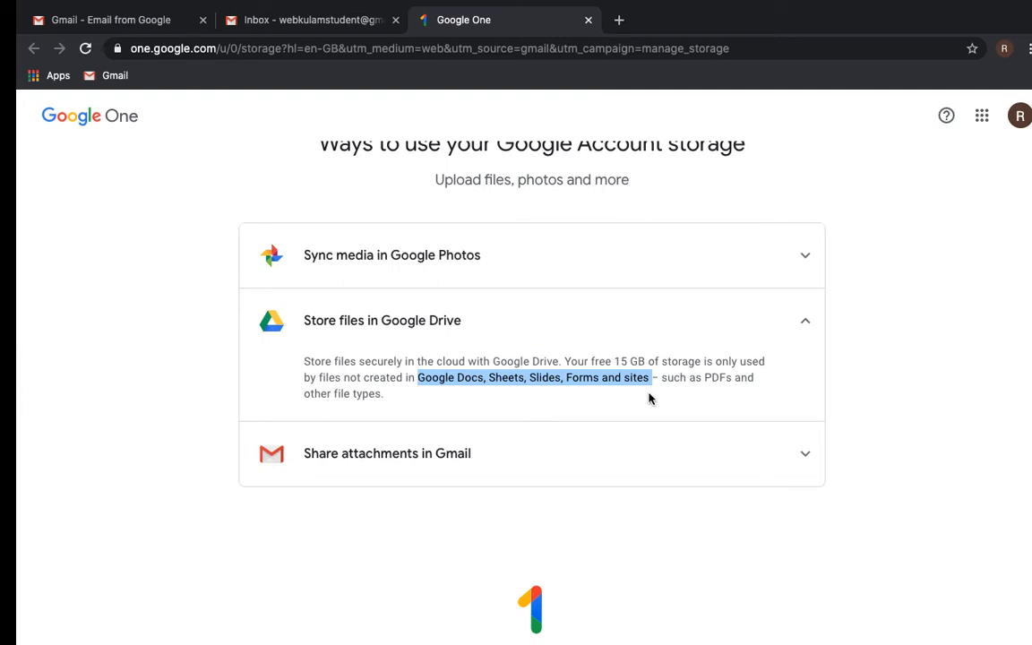
pyautogui.click(533, 461)
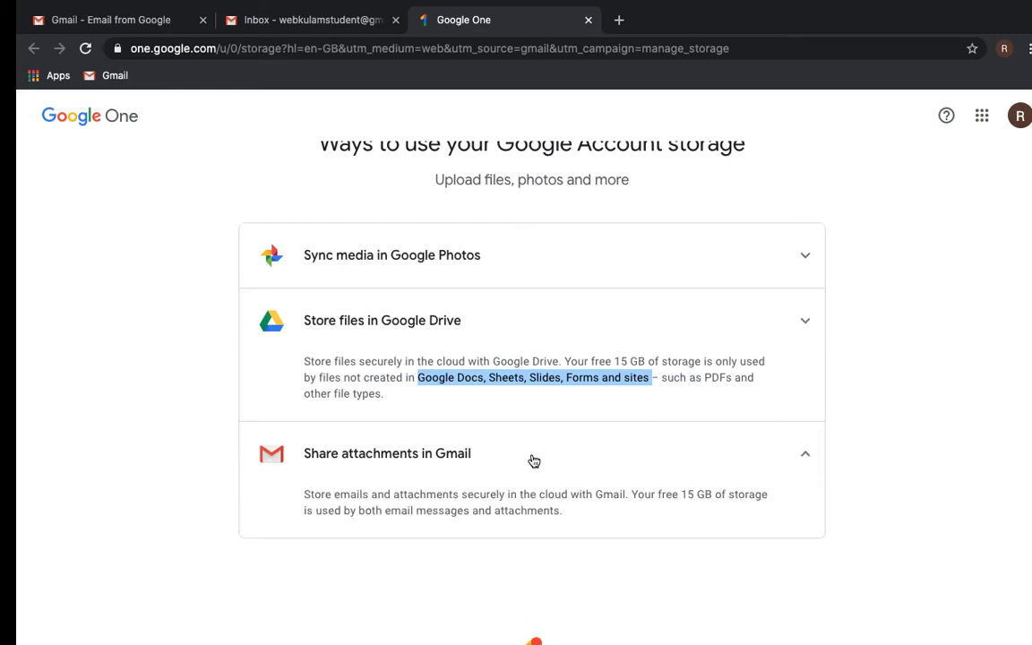
pyautogui.scroll(-1, 532, 460)
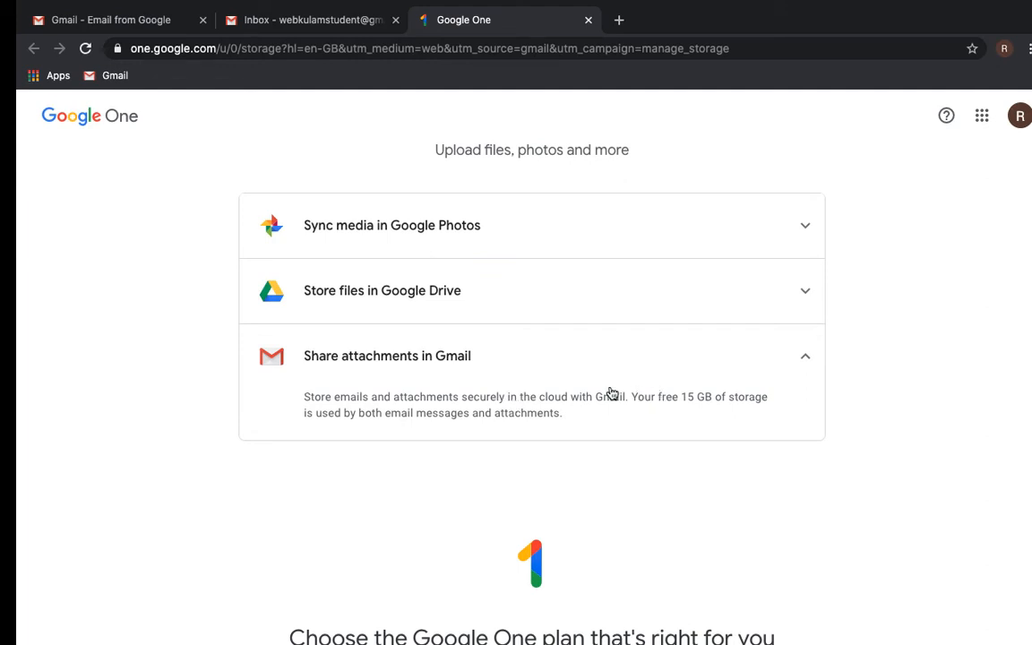
# - Scroll down to the paid storage plan cards, back up, and show the Google apps list
pyautogui.scroll(-5, 610, 394)
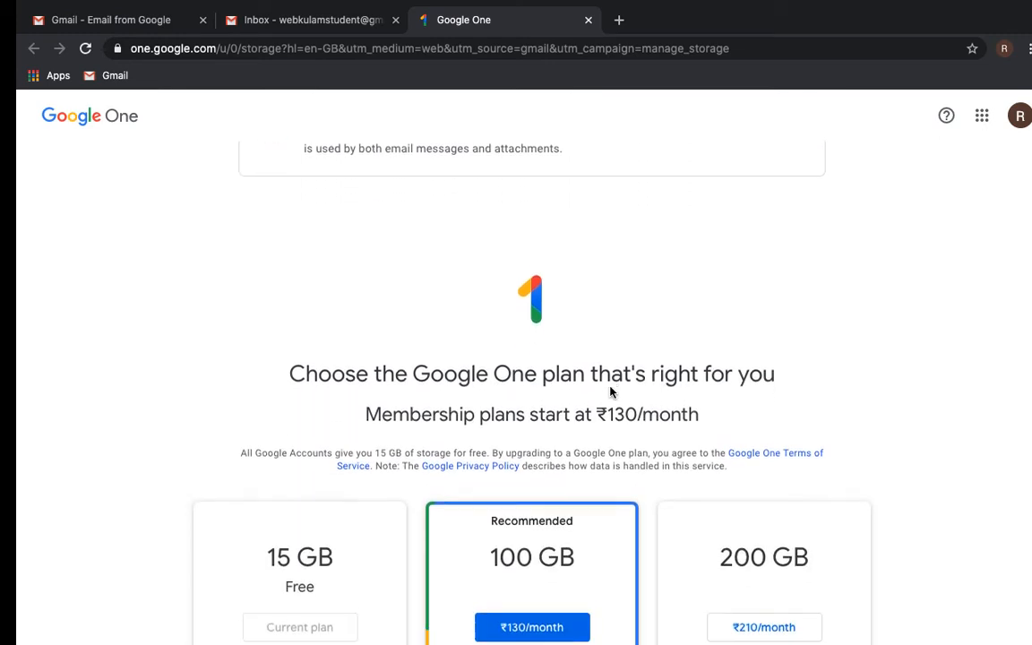
pyautogui.scroll(-3, 611, 392)
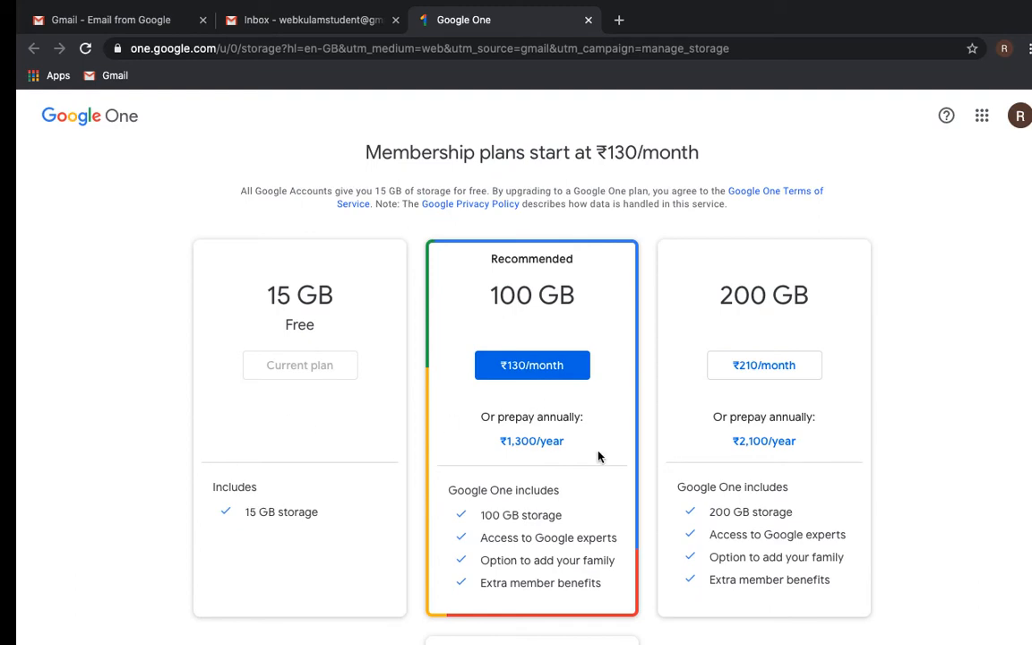
pyautogui.scroll(-1, 599, 457)
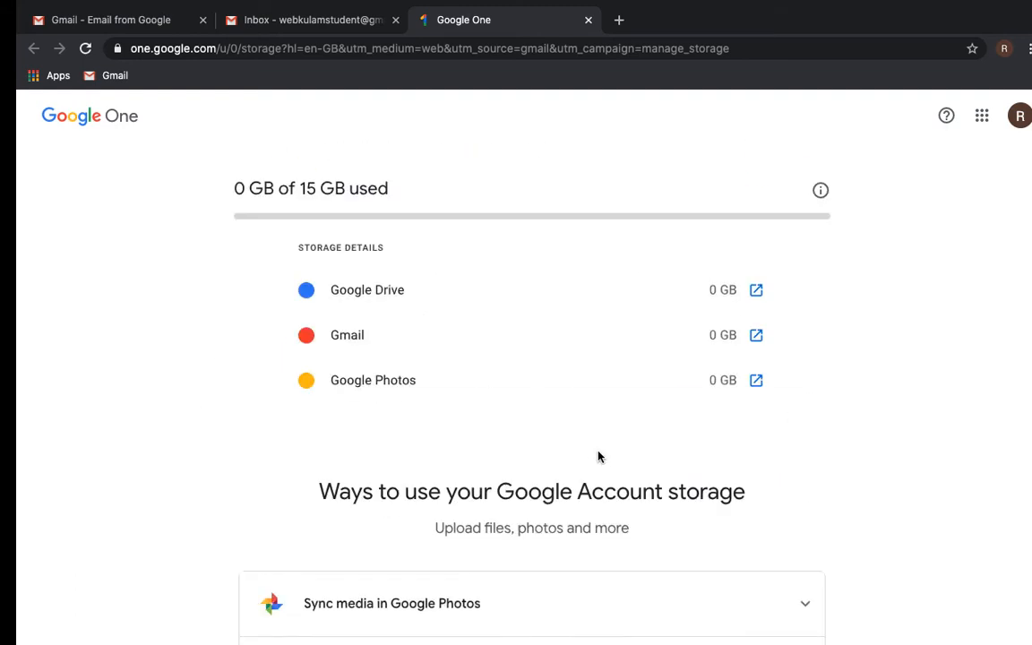
pyautogui.scroll(3, 600, 456)
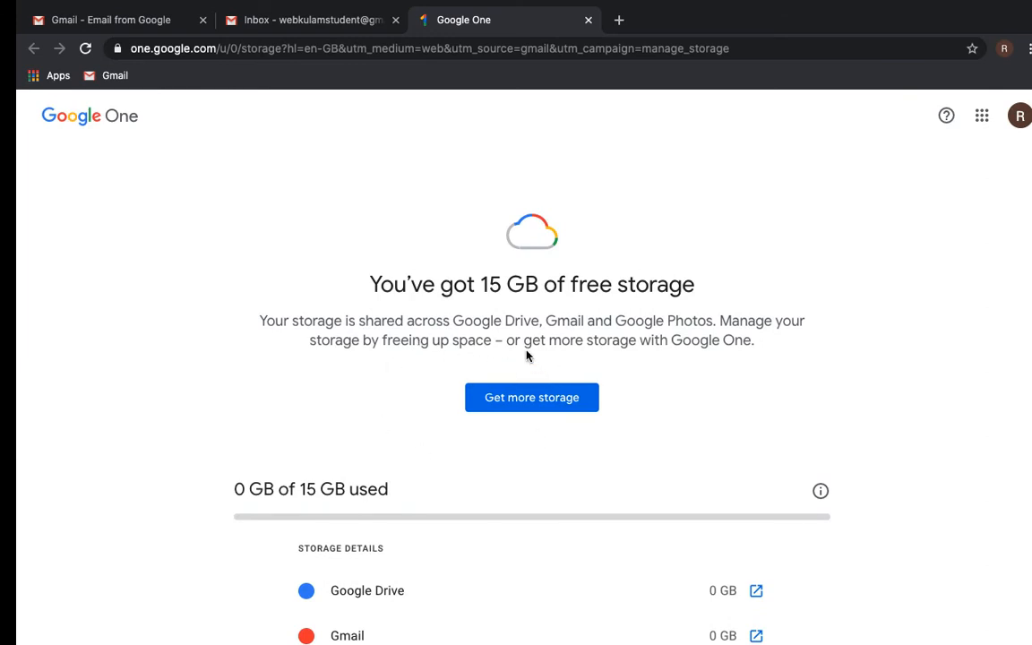
pyautogui.click(982, 116)
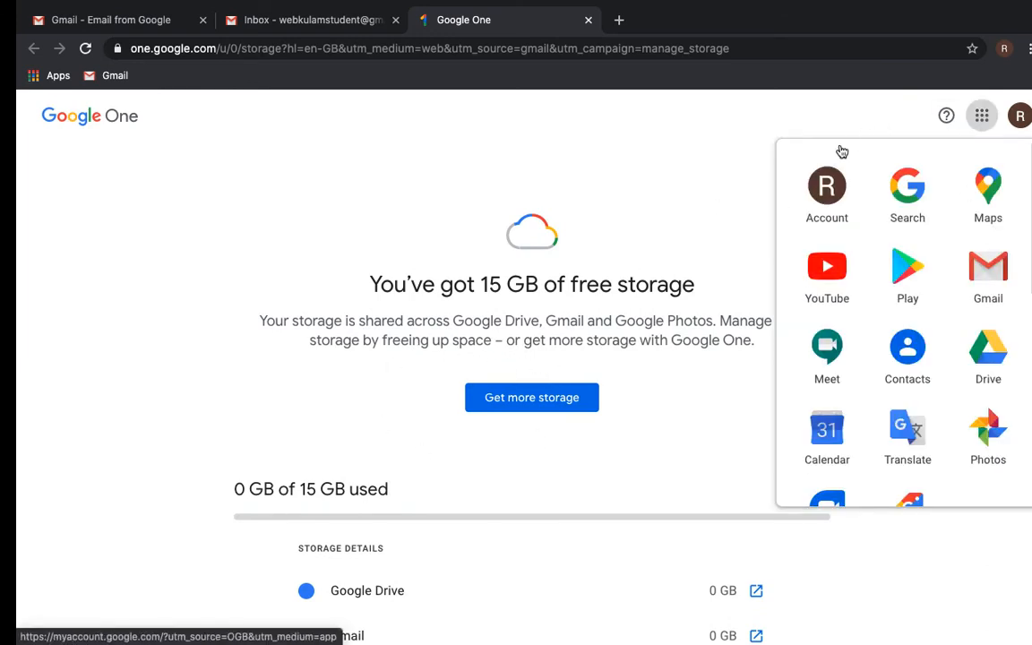
# - Go to Google Account's Data & personalisation and open the paused Location History activity control
pyautogui.click(825, 208)
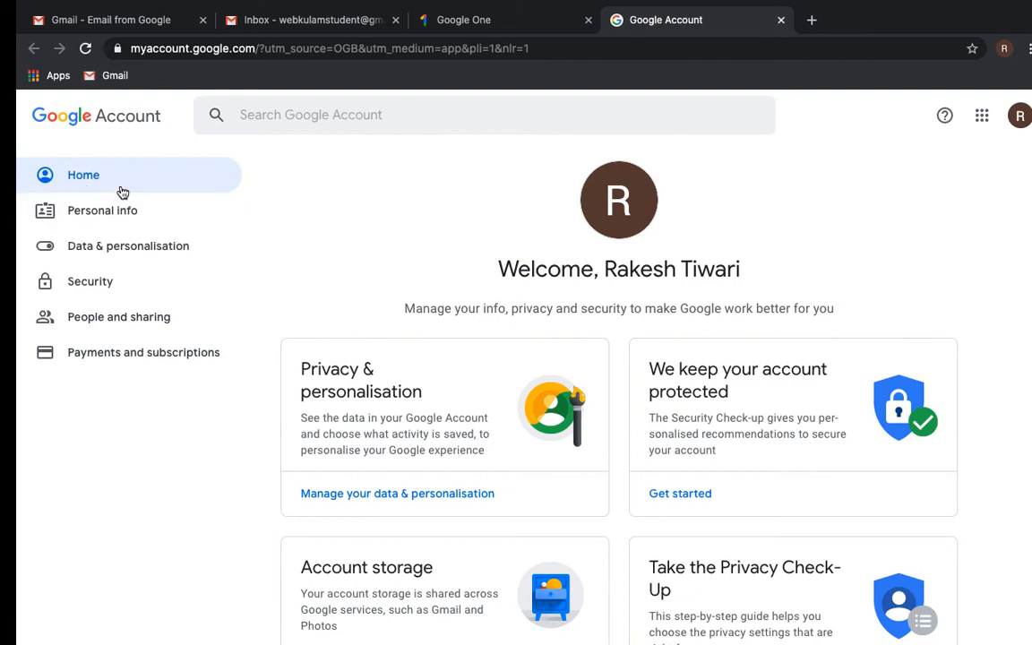
pyautogui.scroll(-2, 411, 368)
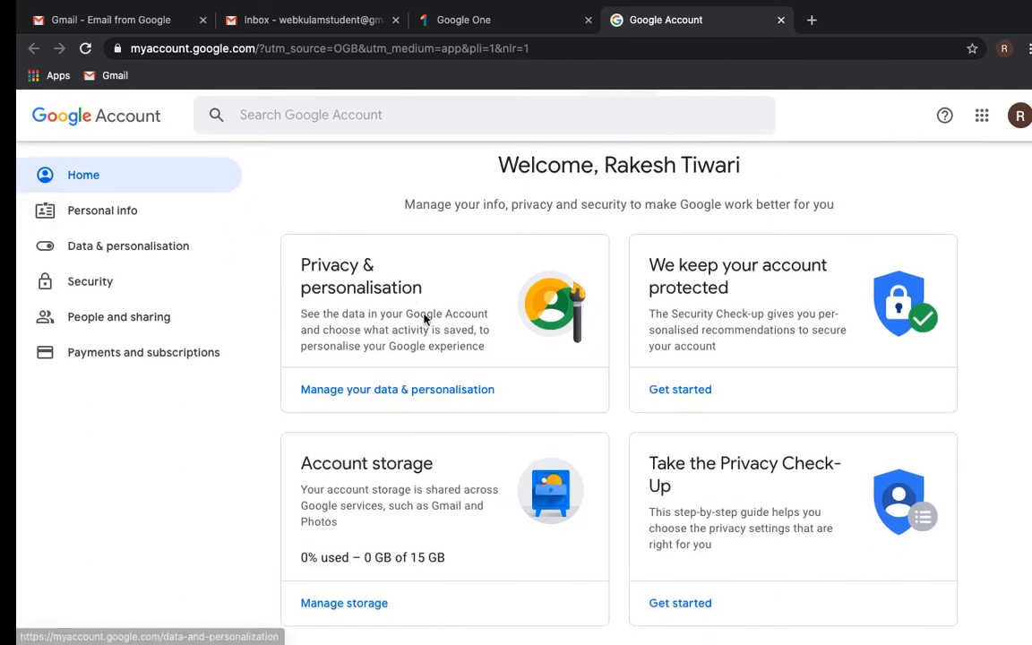
pyautogui.click(397, 391)
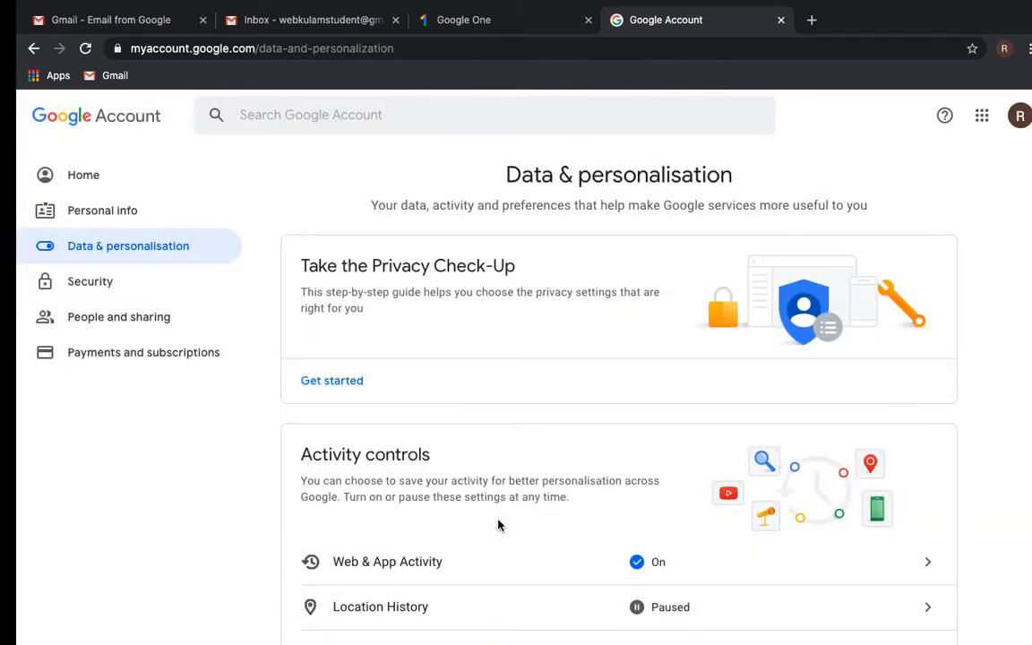
pyautogui.scroll(-2, 499, 526)
pyautogui.scroll(-3, 499, 525)
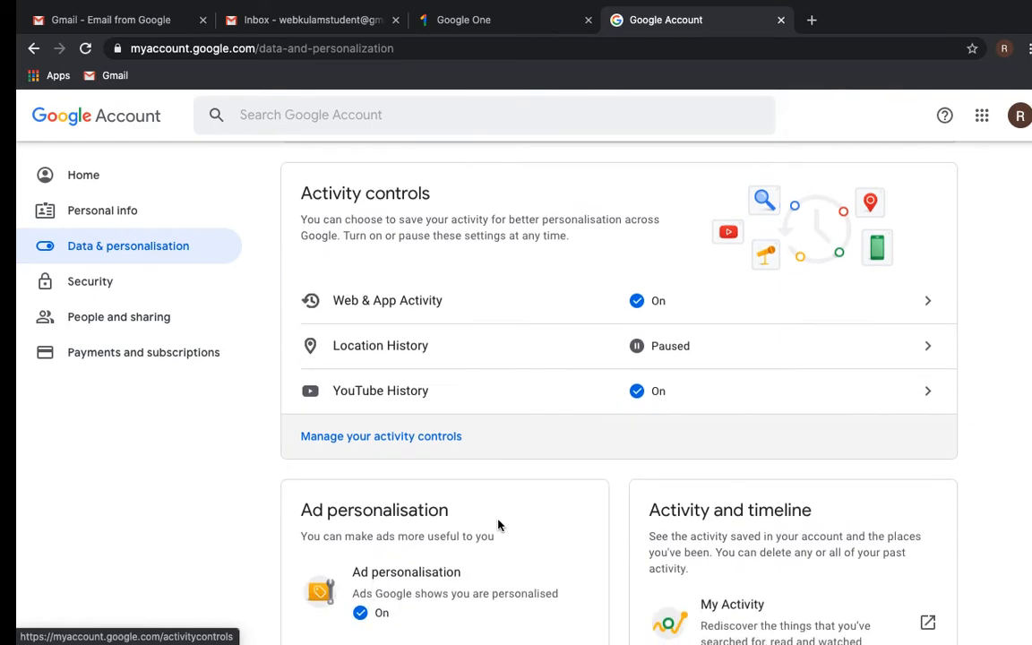
pyautogui.click(640, 353)
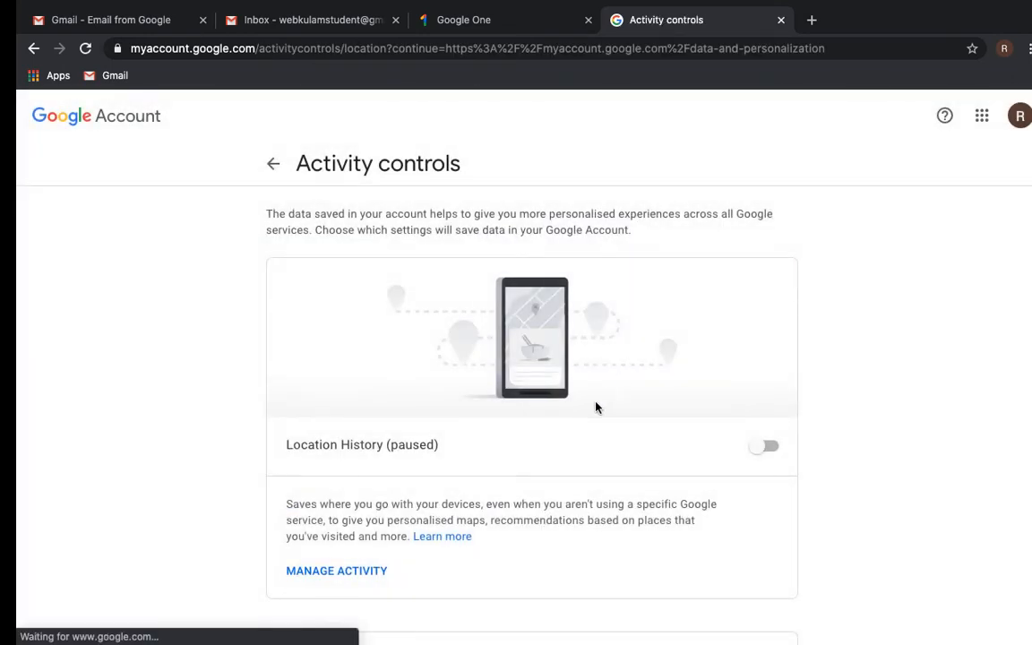
# - Turn Location History on and confirm it
pyautogui.click(774, 447)
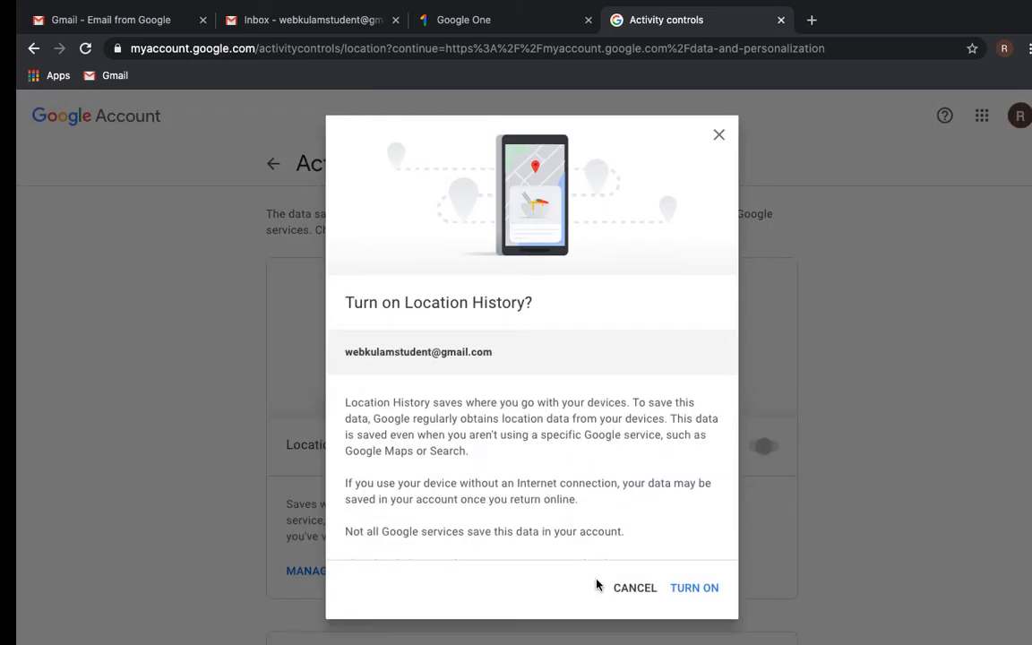
pyautogui.scroll(-5, 691, 587)
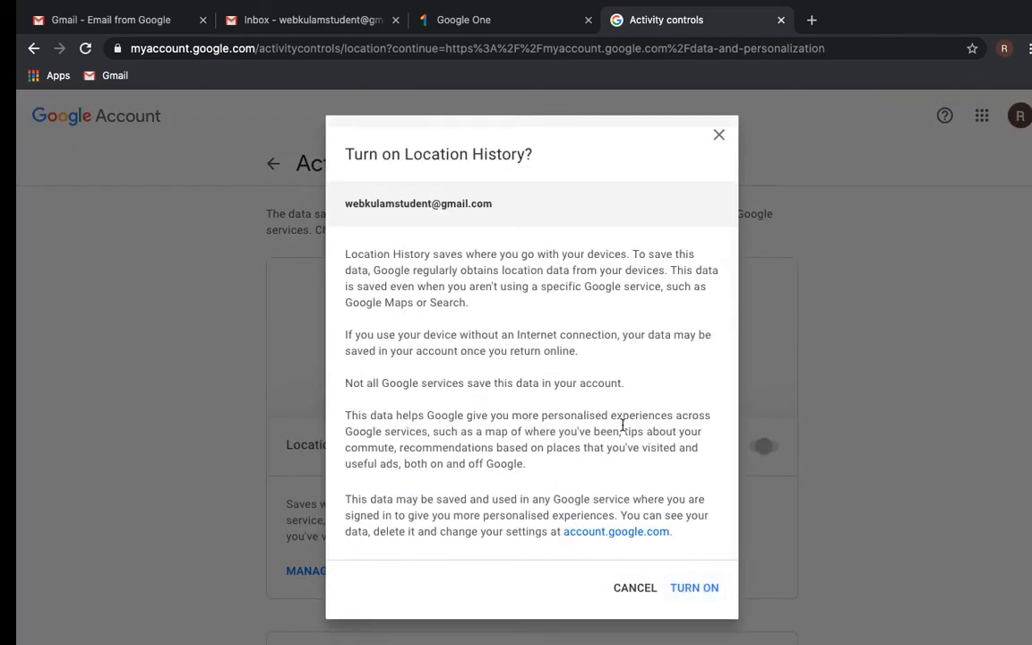
pyautogui.click(691, 587)
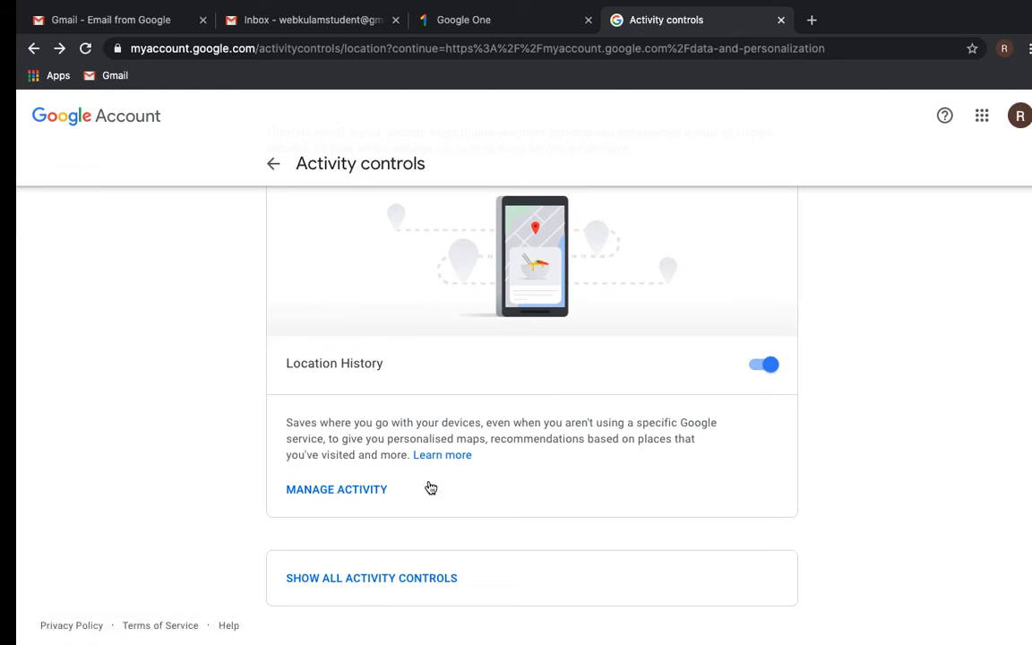
# - Show all activity controls and open the saved Web & App Activity history
pyautogui.click(368, 579)
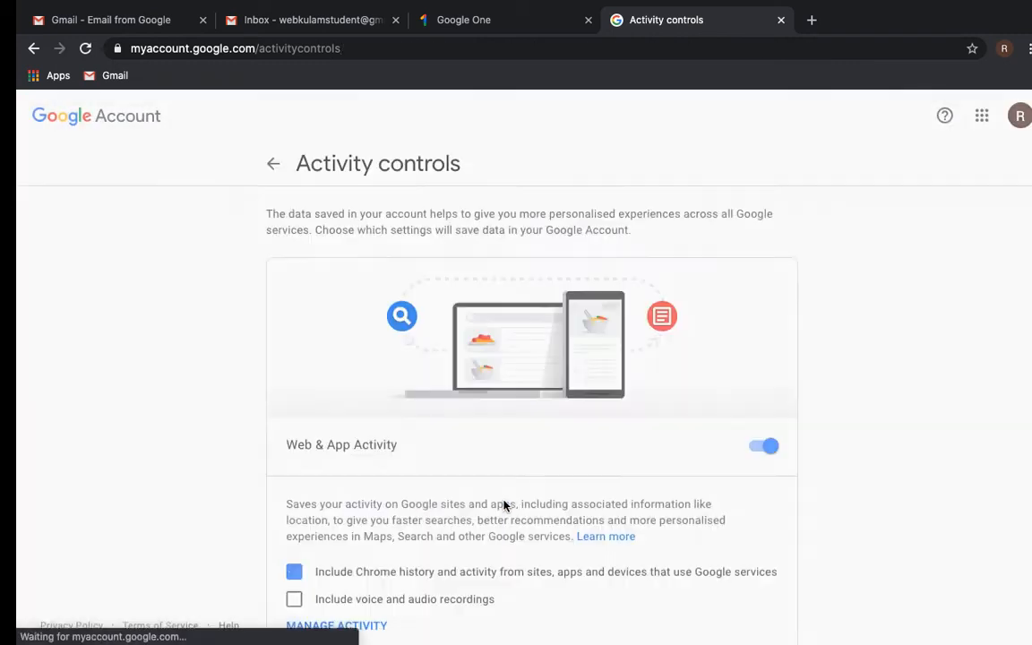
pyautogui.scroll(-2, 504, 506)
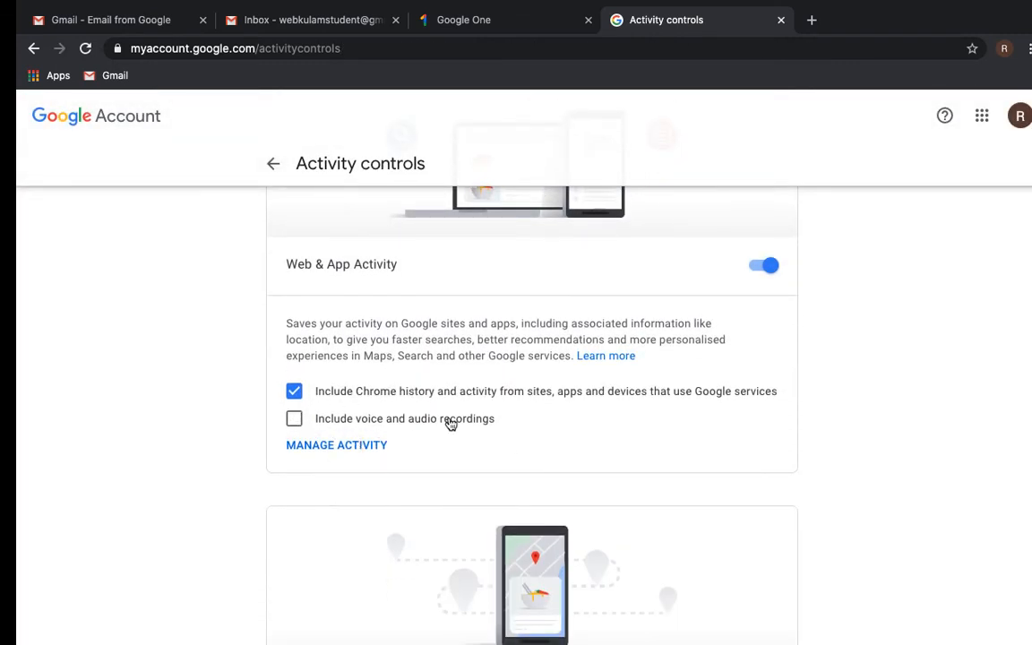
pyautogui.scroll(-2, 463, 431)
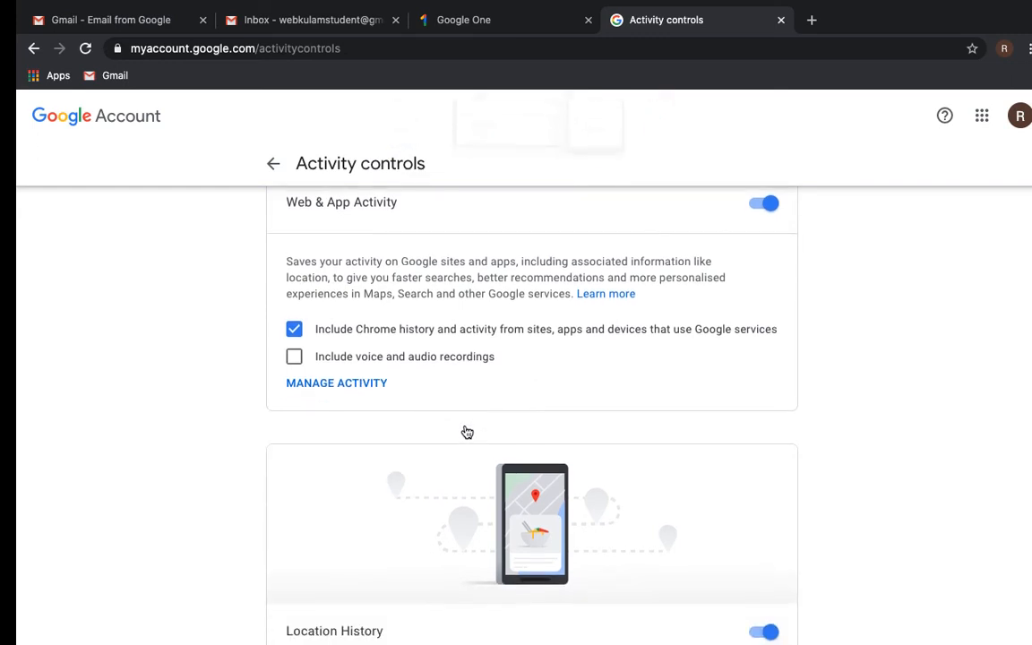
pyautogui.click(336, 385)
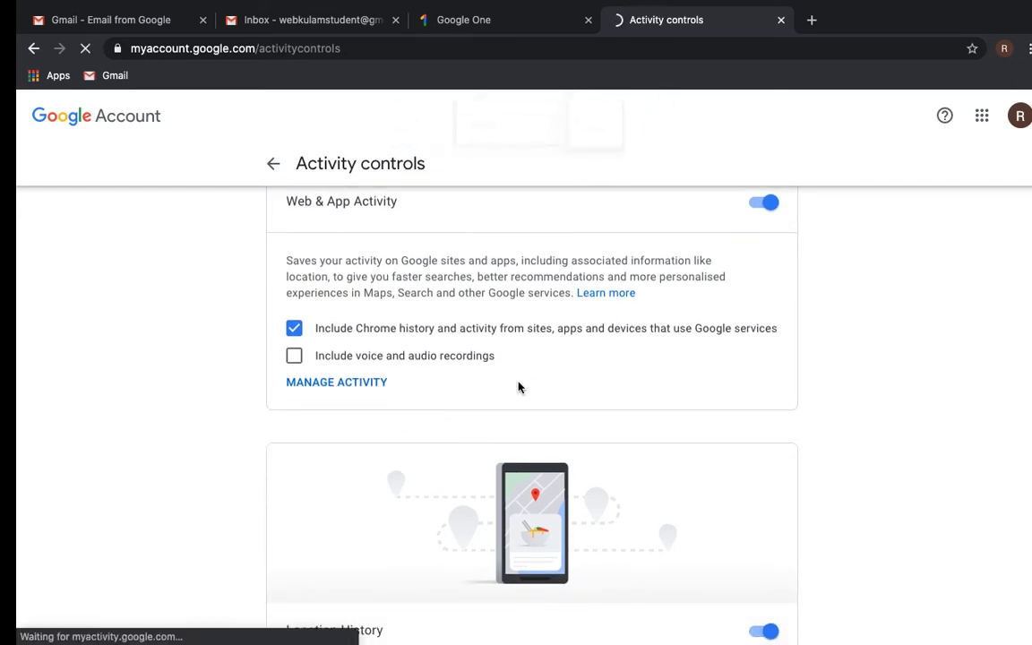
# - Review the empty Web & App Activity page, collapse the side menu, and bring up the Google apps list
pyautogui.scroll(-3, 518, 387)
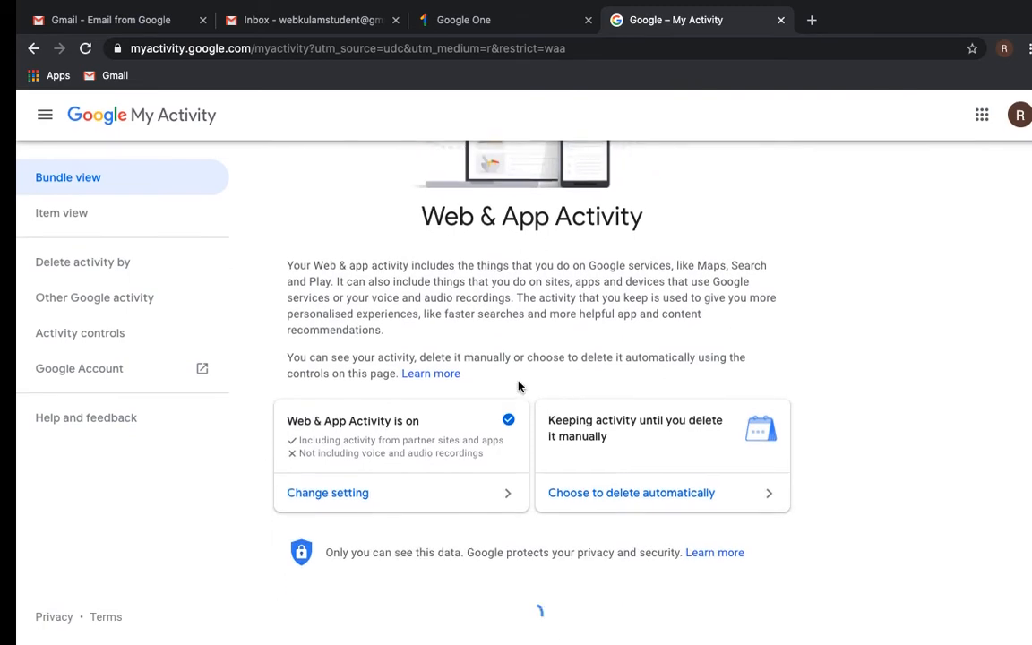
pyautogui.scroll(-4, 427, 441)
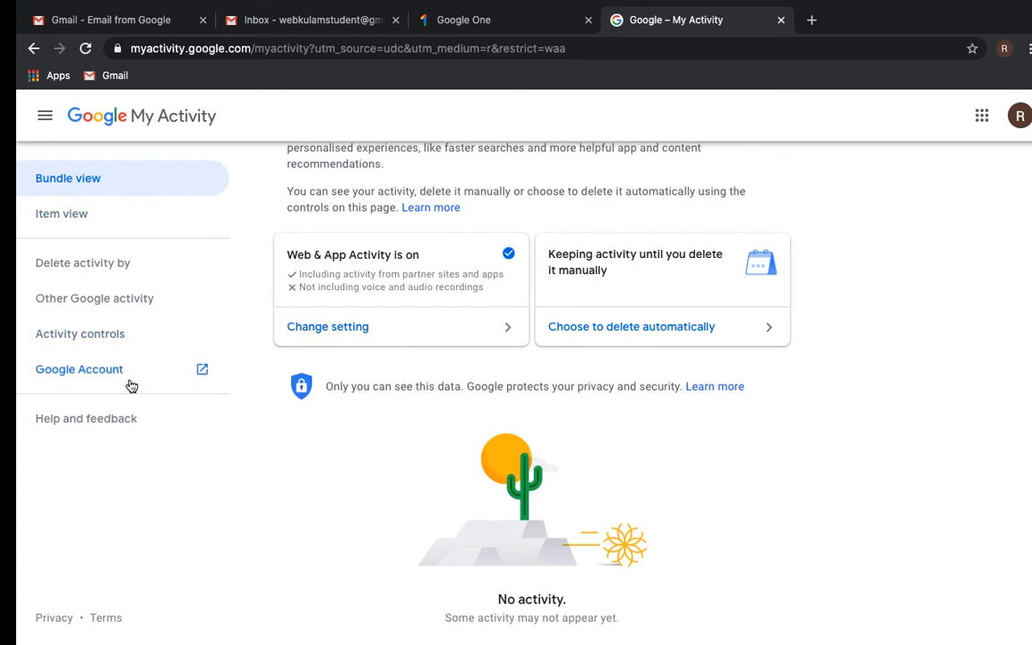
pyautogui.scroll(5, 511, 481)
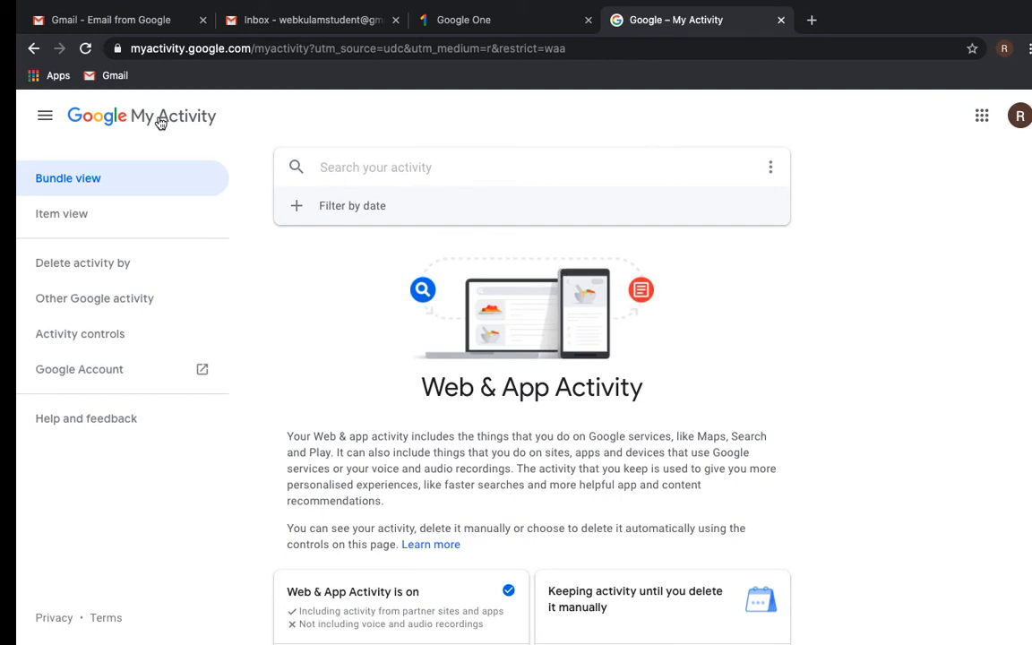
pyautogui.click(46, 117)
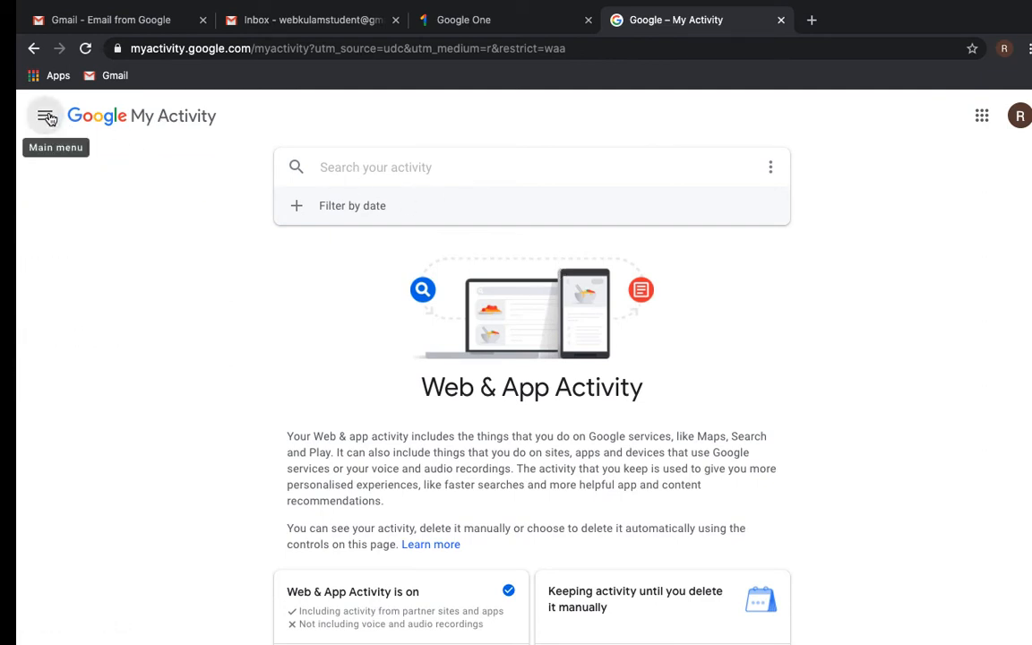
pyautogui.click(983, 116)
# - Open the Google Account home from the apps list and start its Security Check-up
pyautogui.click(825, 192)
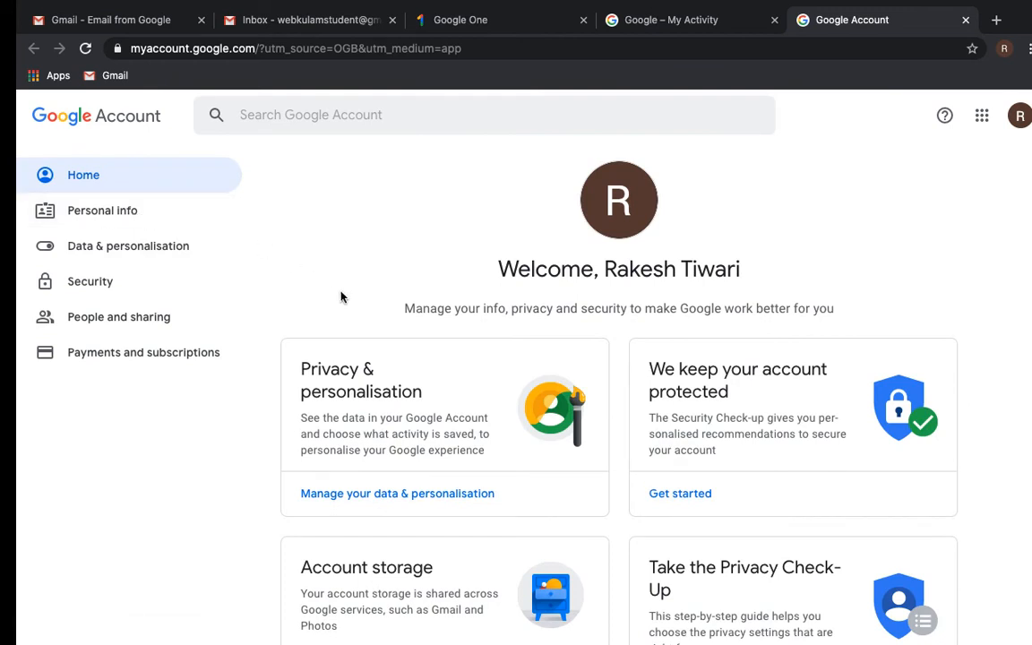
pyautogui.scroll(-1, 342, 297)
pyautogui.scroll(-1, 412, 301)
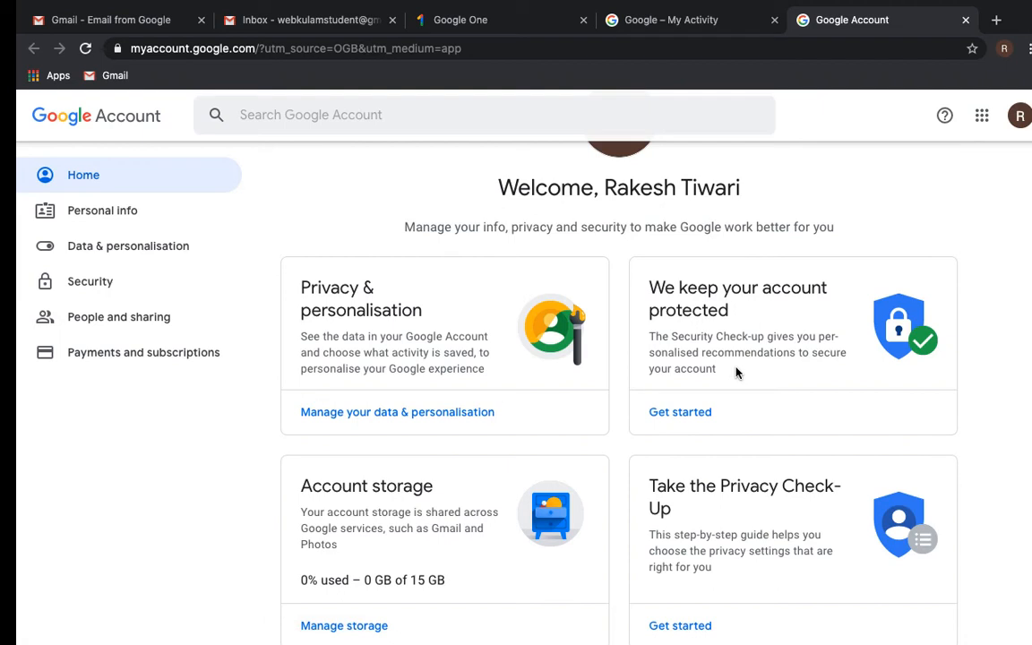
pyautogui.click(688, 416)
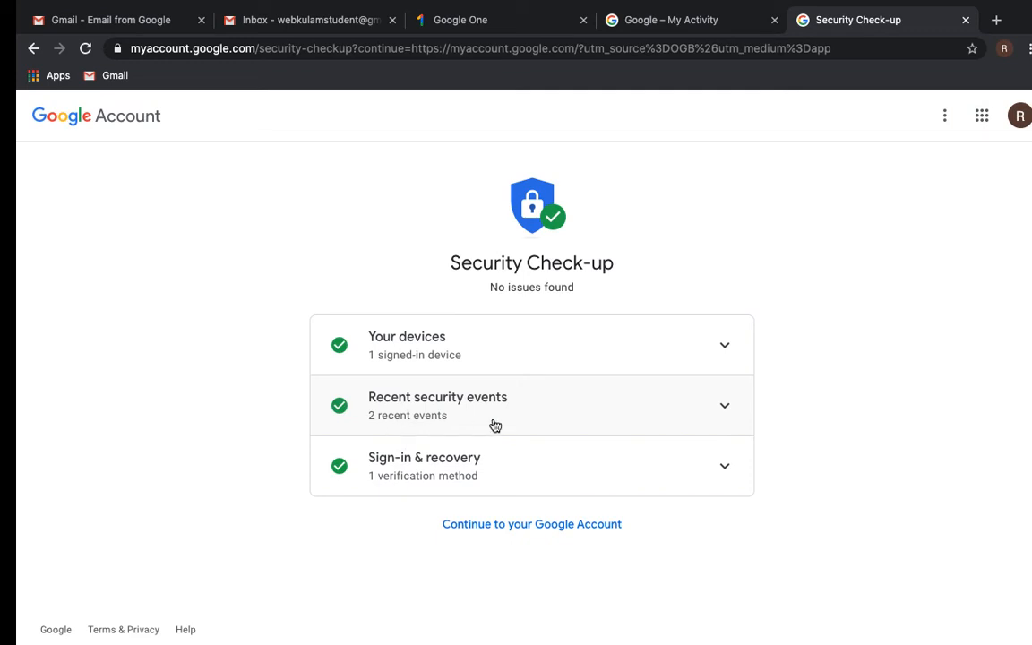
# - Review devices, recent security events and sign-in & recovery, then return to the account home
pyautogui.click(578, 353)
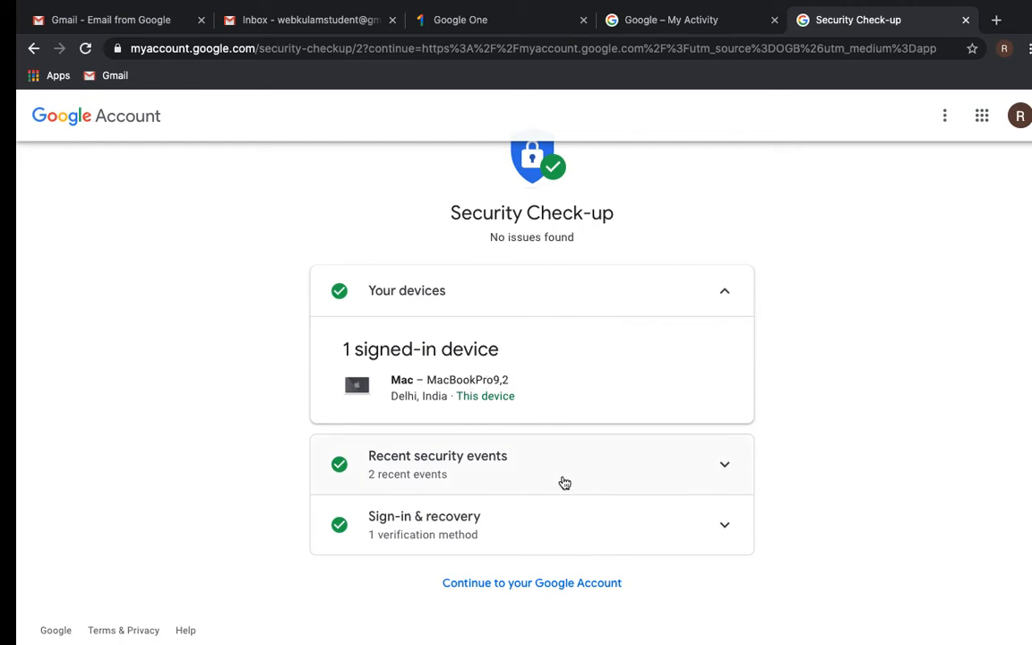
pyautogui.click(536, 467)
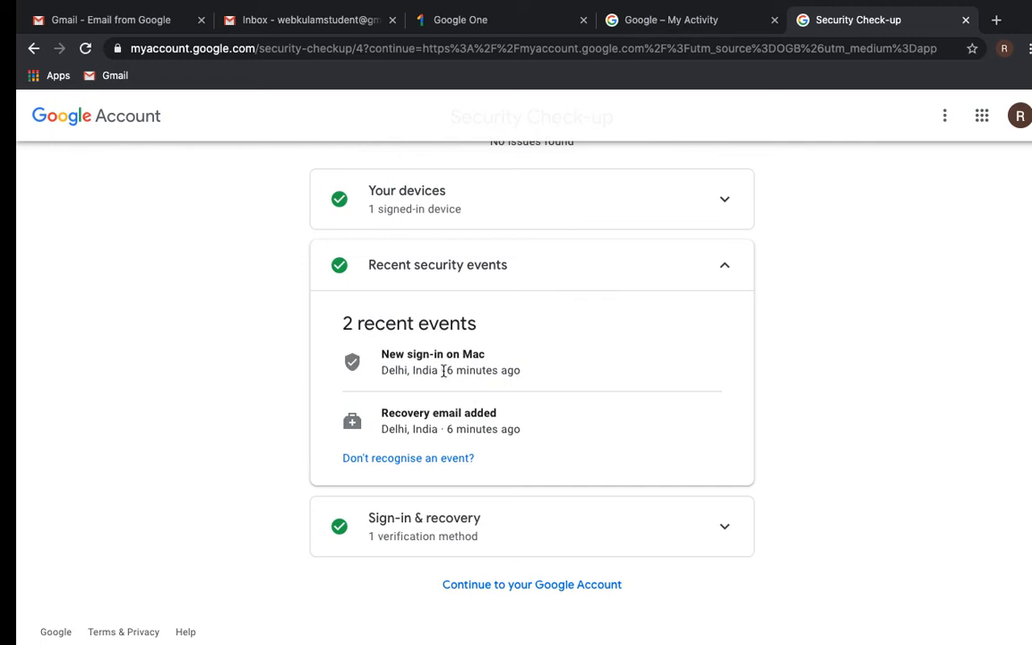
pyautogui.scroll(-1, 524, 448)
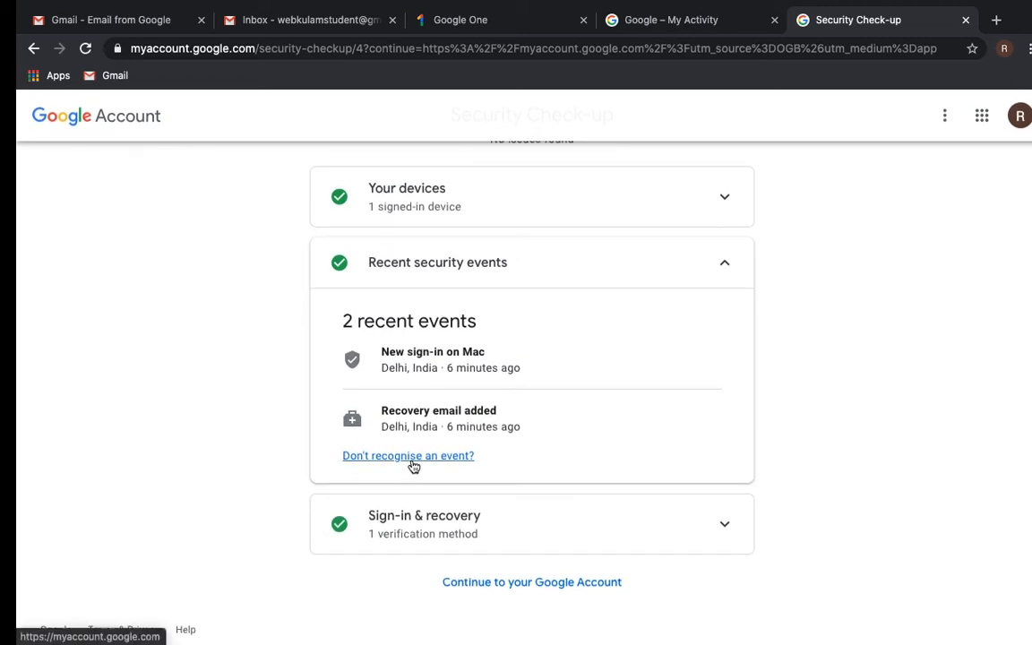
pyautogui.click(524, 525)
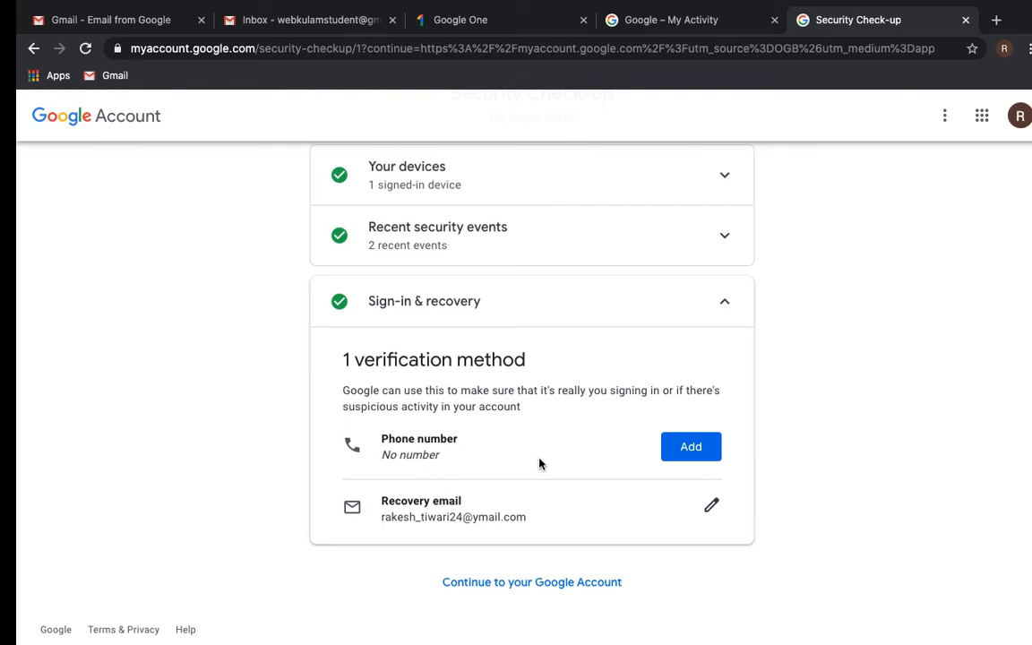
pyautogui.click(516, 591)
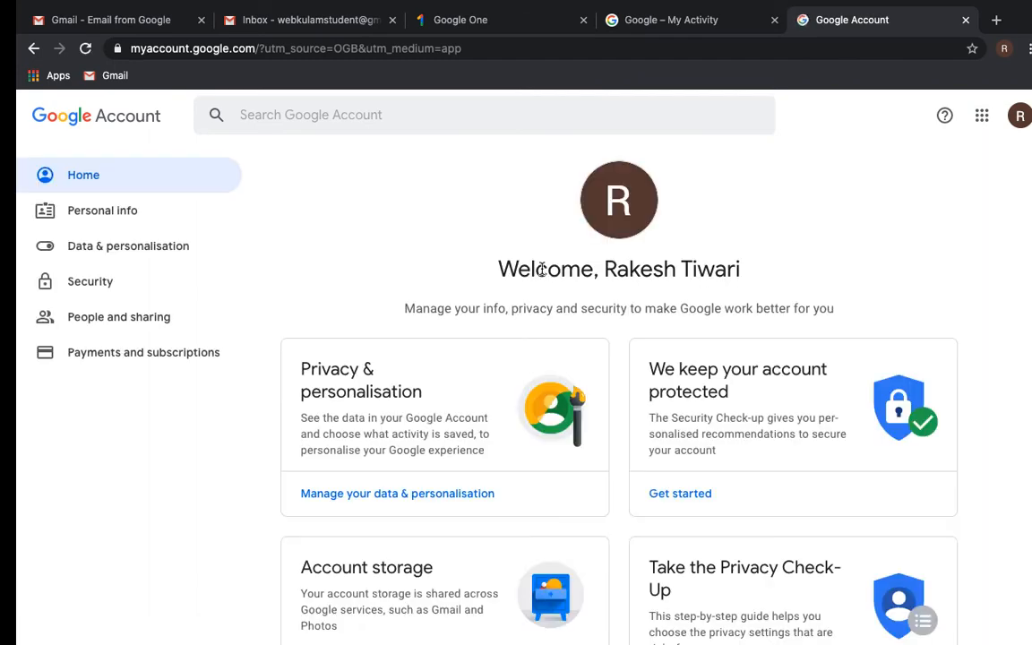
# - Run the Privacy Check-up through Web & App, Location and YouTube History, then return to the account
pyautogui.scroll(-3, 455, 432)
pyautogui.scroll(-1, 455, 432)
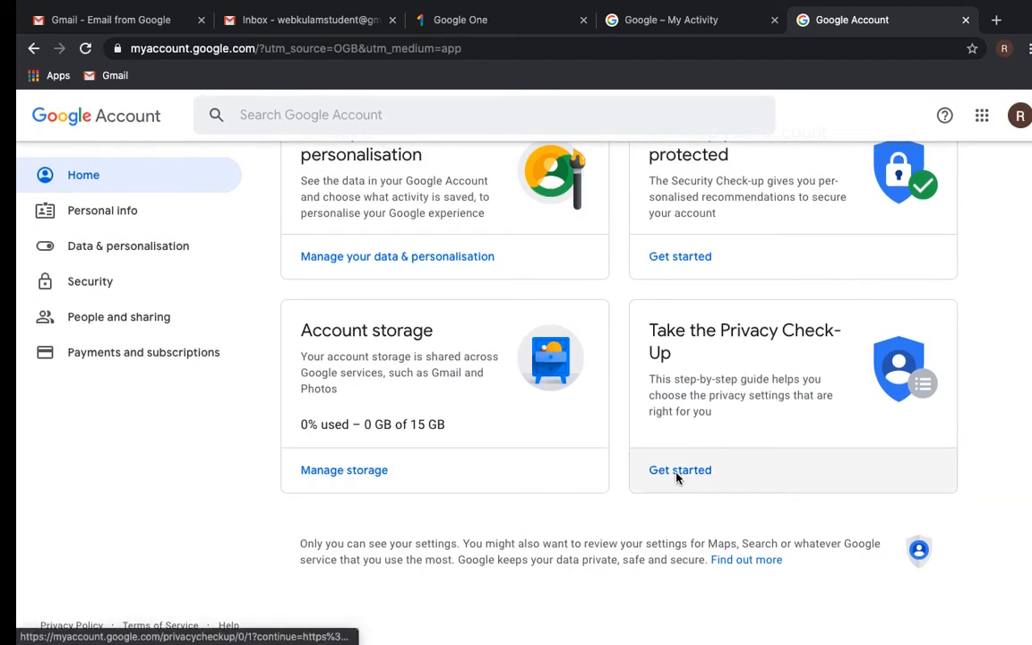
pyautogui.click(653, 470)
pyautogui.scroll(-5, 462, 473)
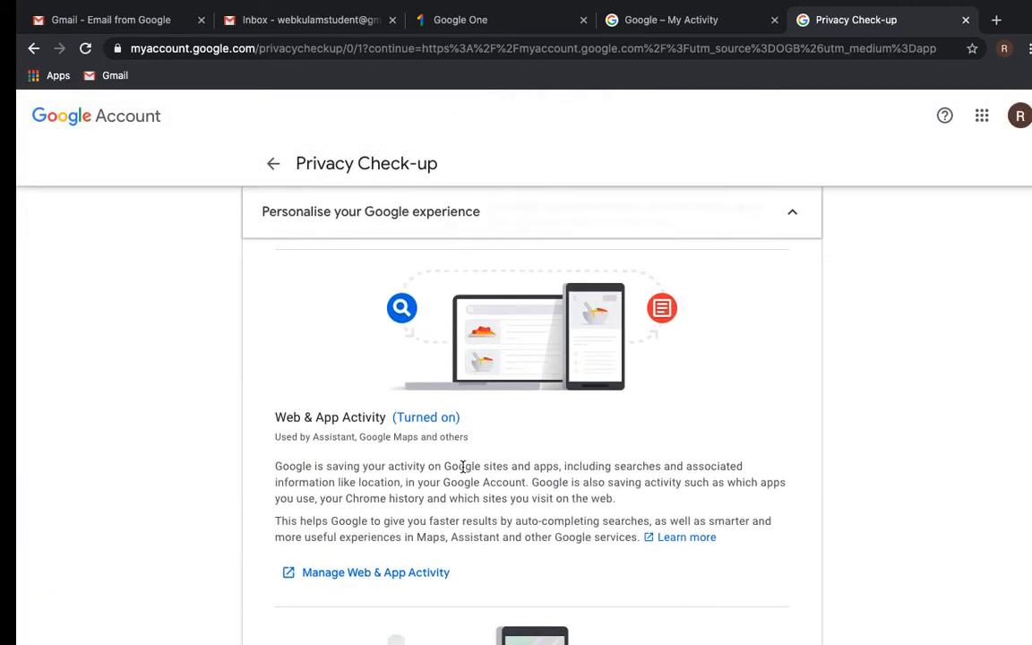
pyautogui.scroll(-8, 462, 467)
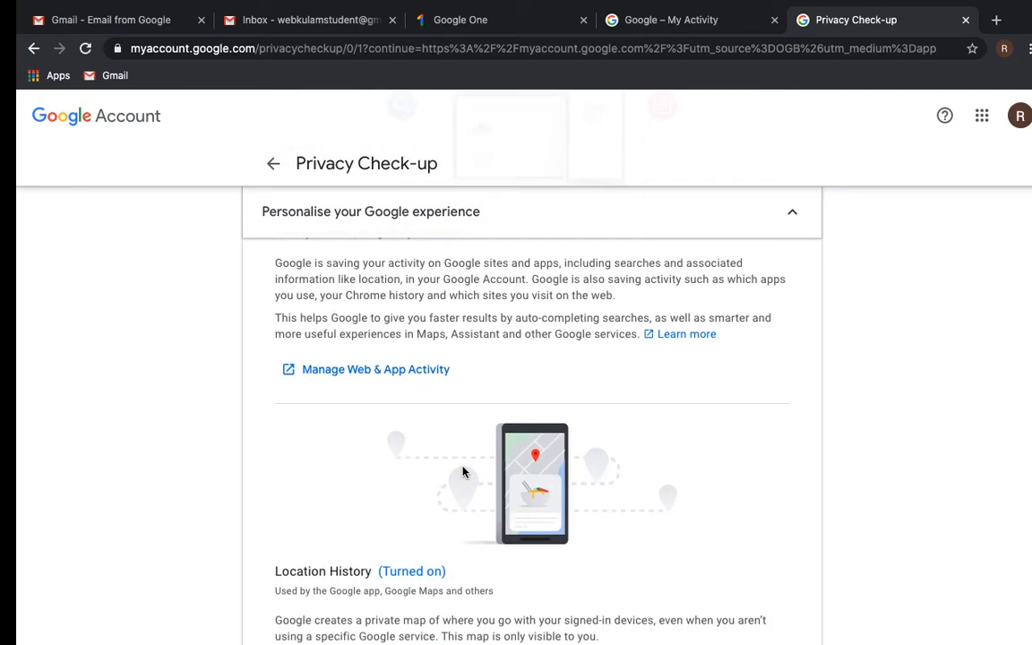
pyautogui.scroll(-10, 462, 467)
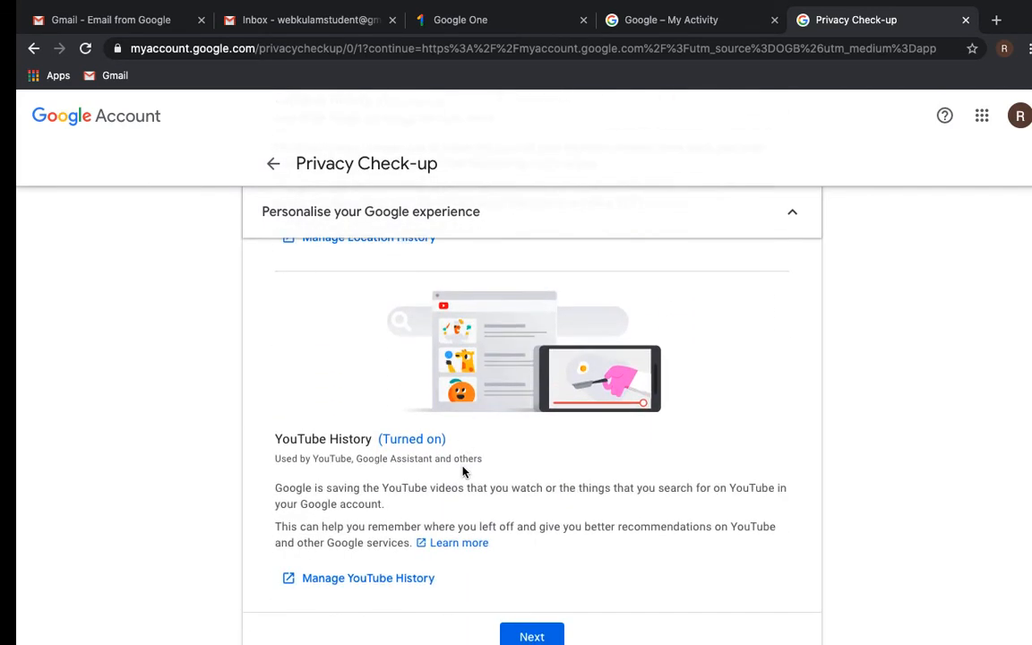
pyautogui.scroll(-4, 462, 472)
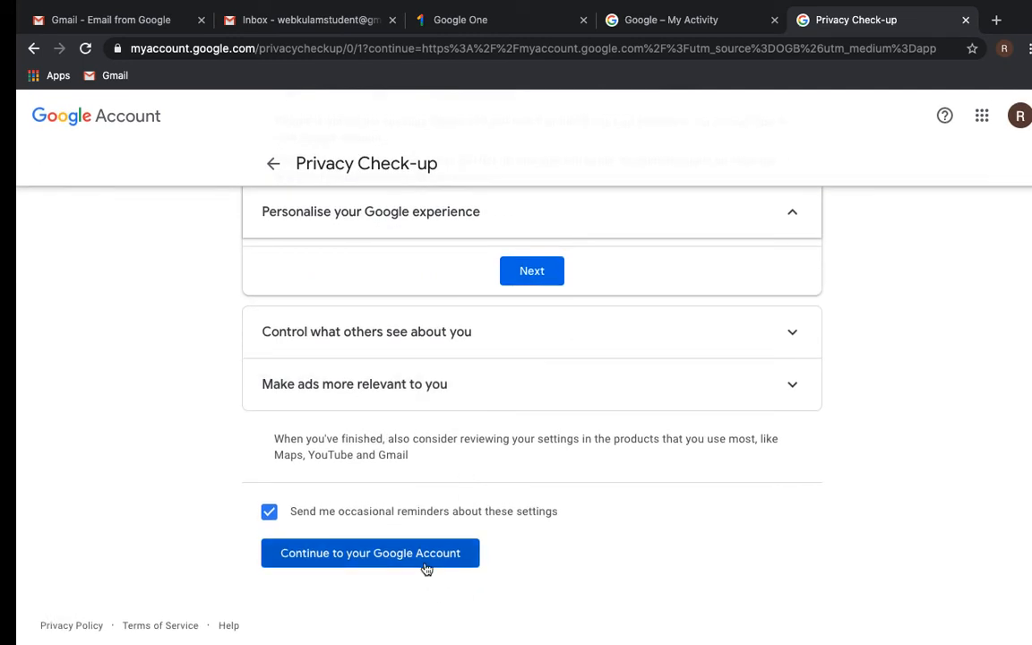
pyautogui.click(426, 555)
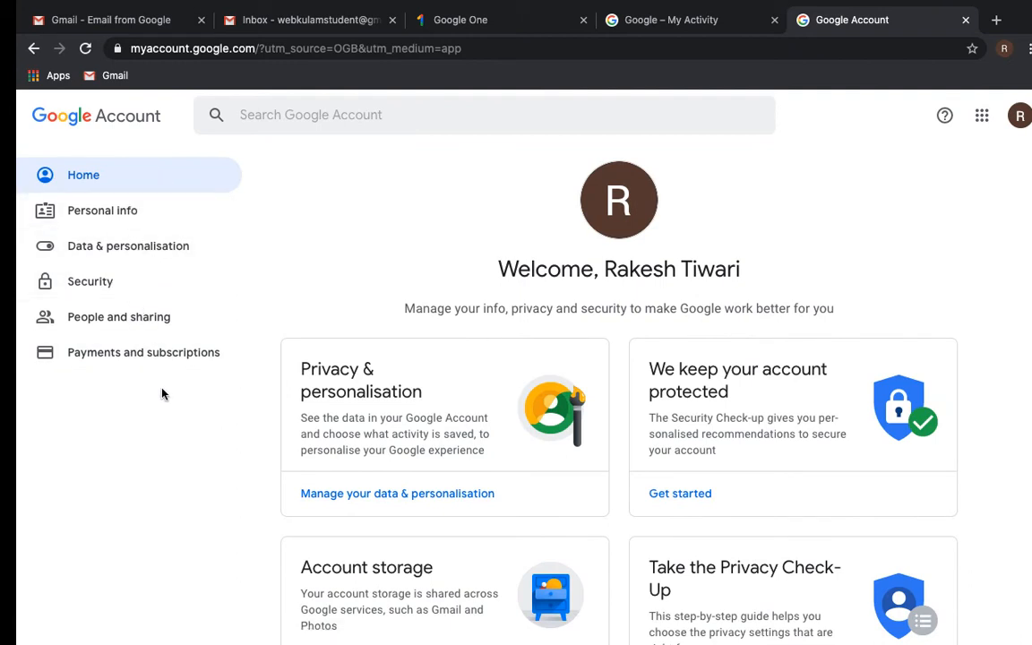
# - Browse the Data & personalisation page, then return to the Gmail inbox tab
pyautogui.click(155, 255)
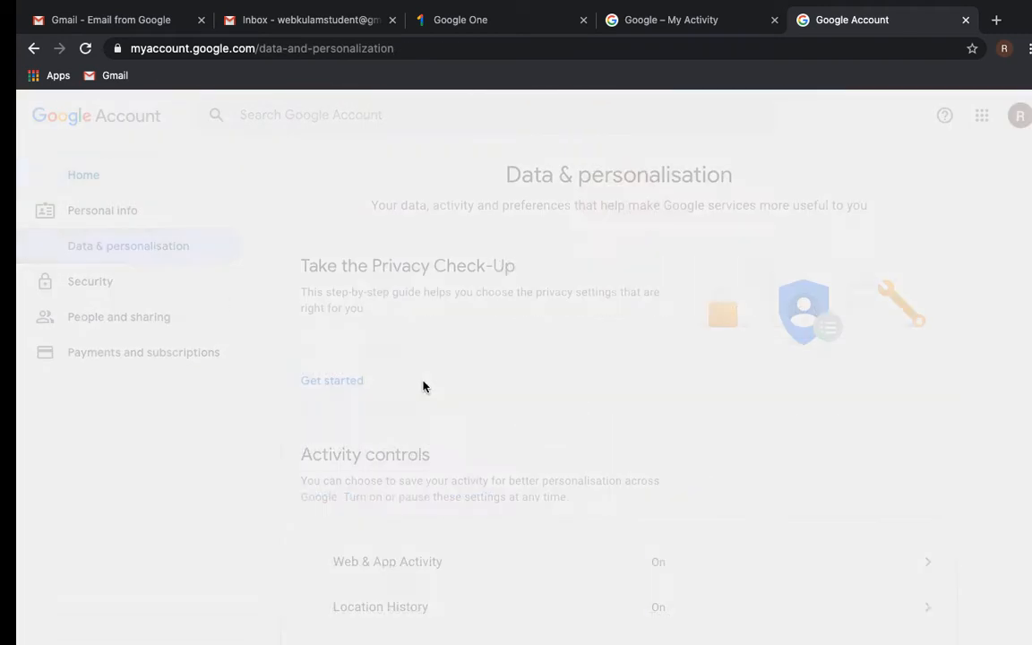
pyautogui.scroll(-1, 528, 400)
pyautogui.scroll(-2, 539, 403)
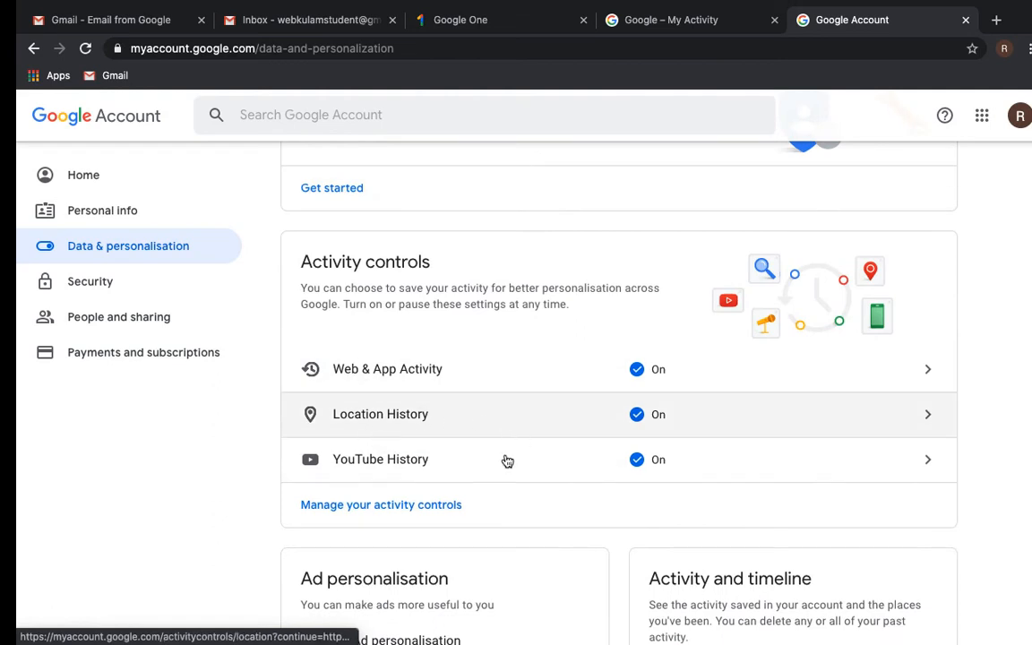
pyautogui.scroll(-1, 544, 459)
pyautogui.scroll(-2, 545, 459)
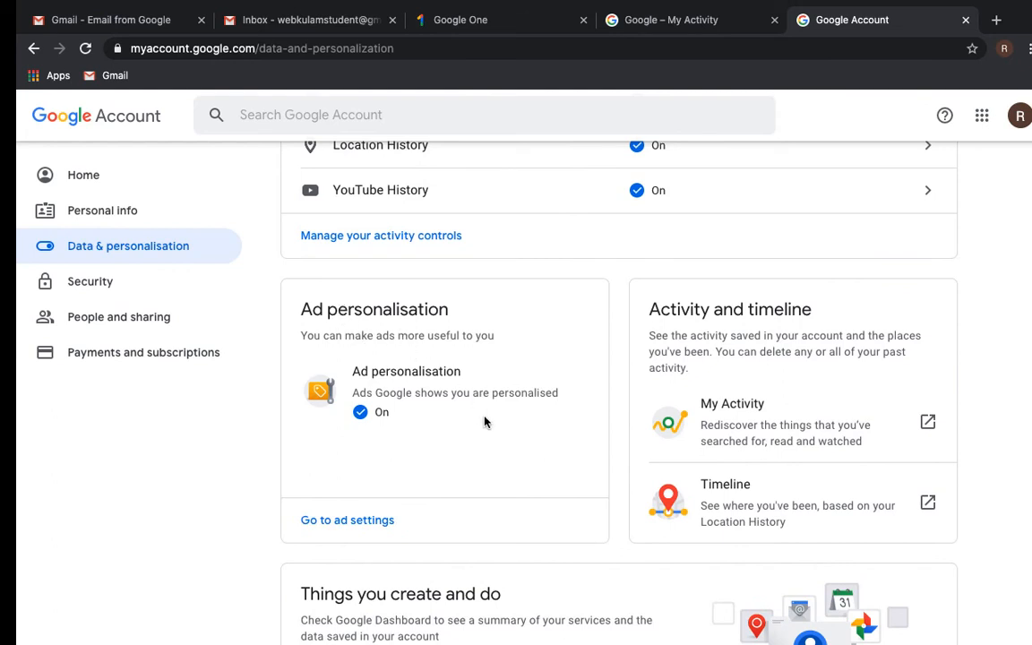
pyautogui.scroll(-4, 485, 421)
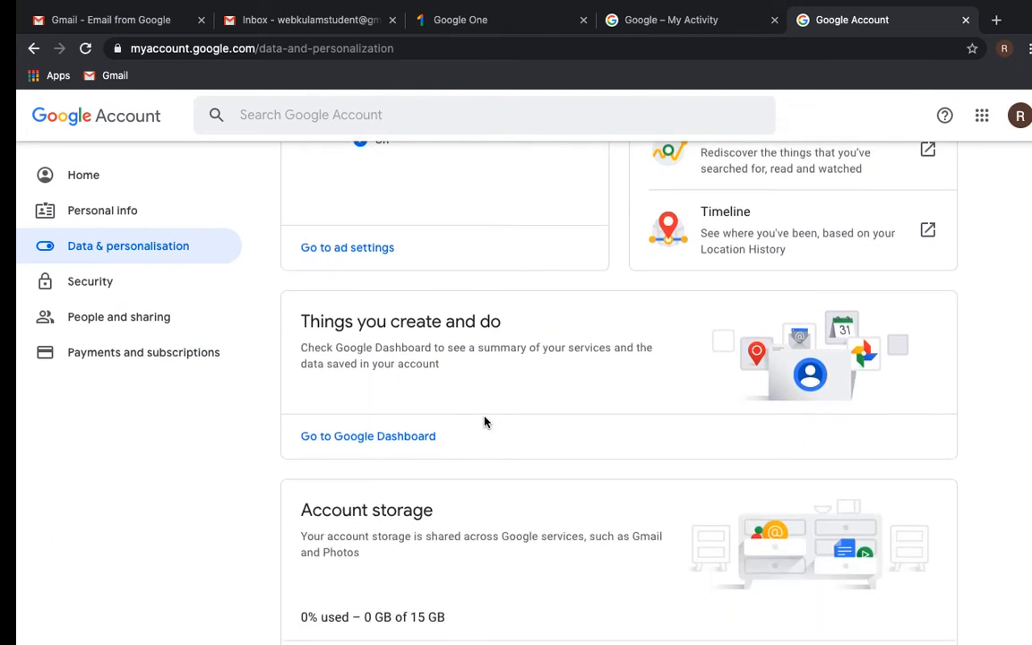
pyautogui.scroll(-4, 484, 421)
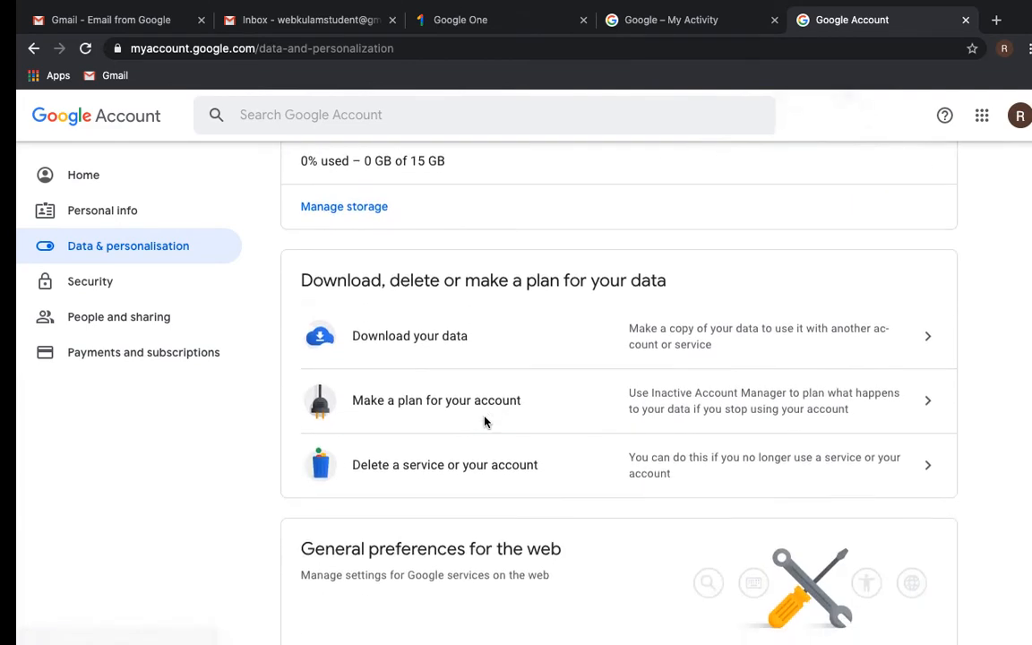
pyautogui.scroll(10, 485, 421)
pyautogui.scroll(2, 486, 423)
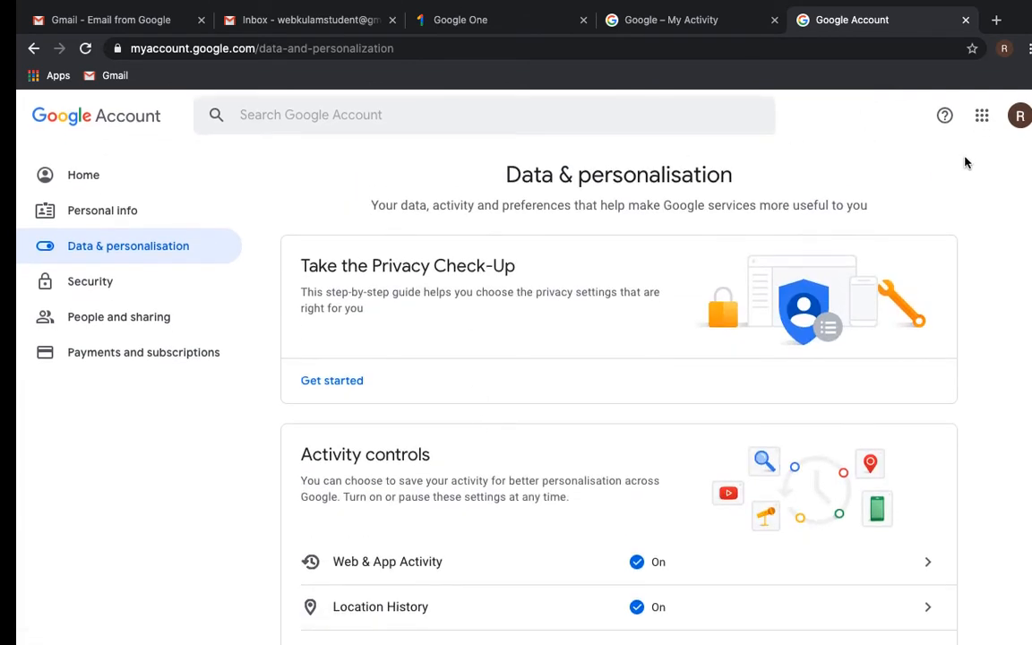
pyautogui.click(288, 20)
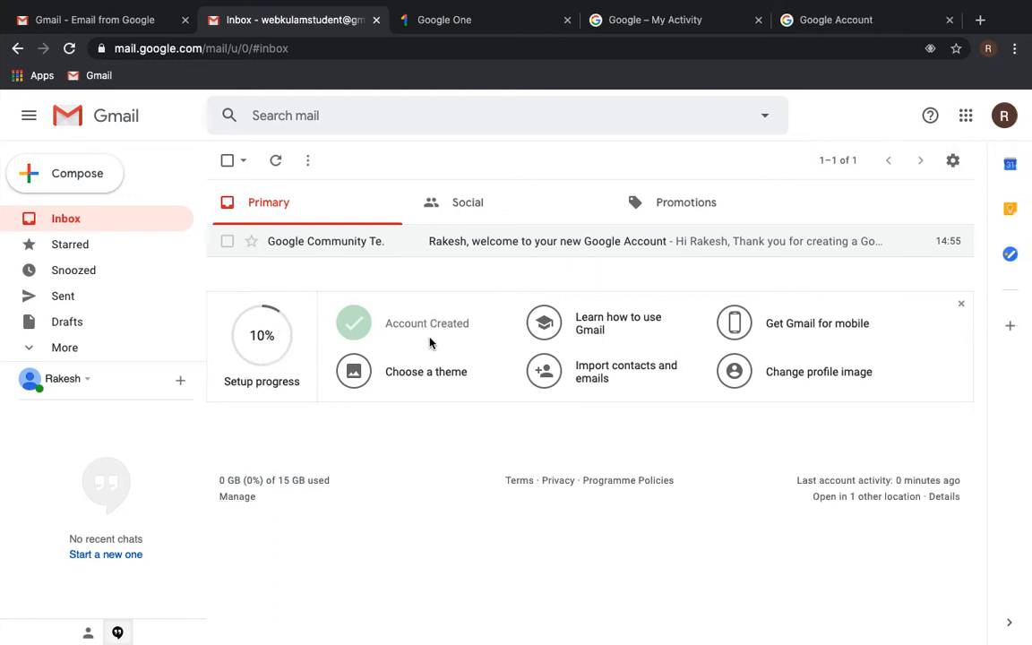
# - Complete 'Learn how to use Gmail' and 'Get Gmail for mobile', closing the app offer and Help
pyautogui.click(622, 332)
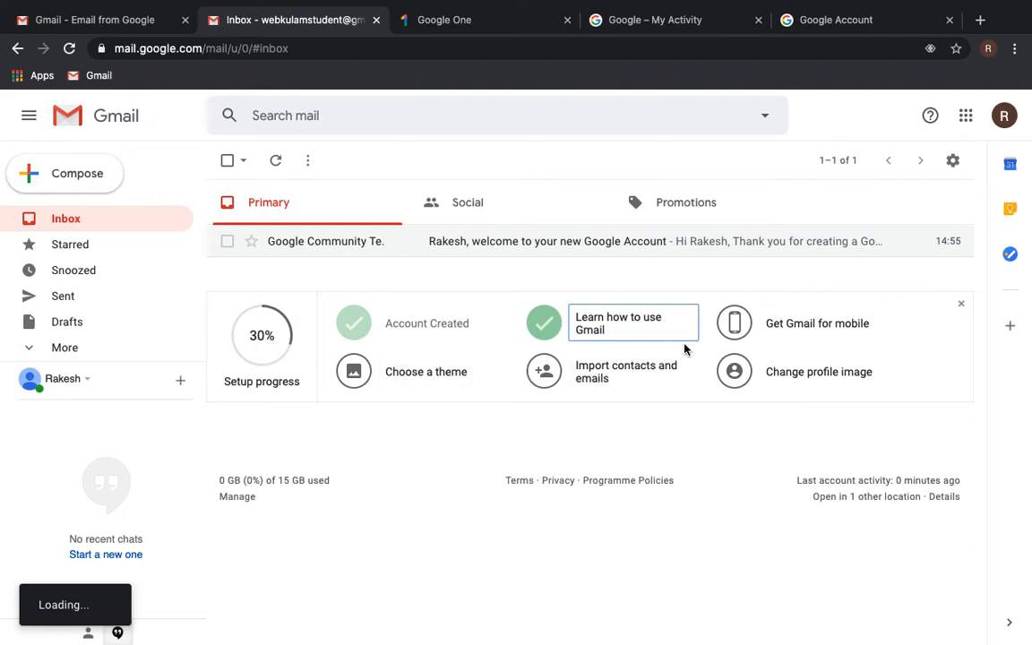
pyautogui.click(785, 334)
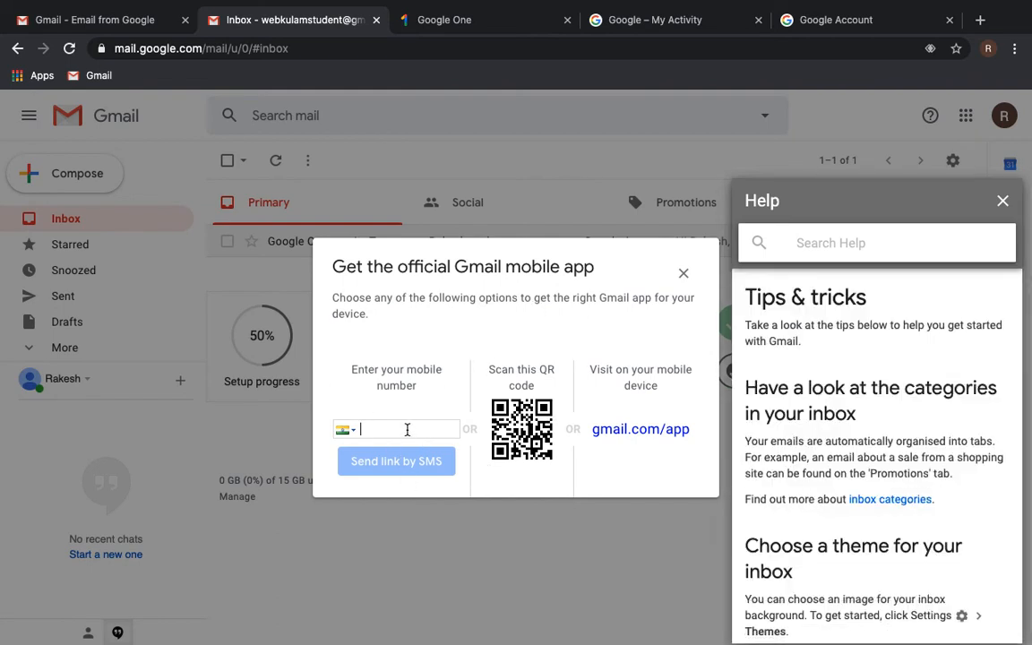
pyautogui.click(682, 273)
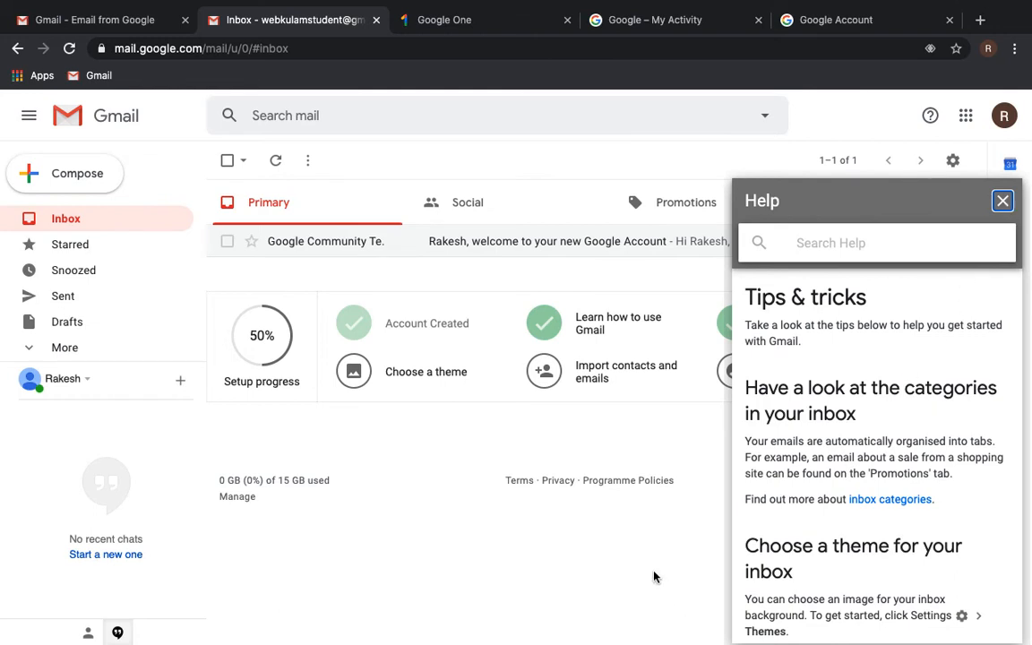
pyautogui.scroll(-3, 860, 391)
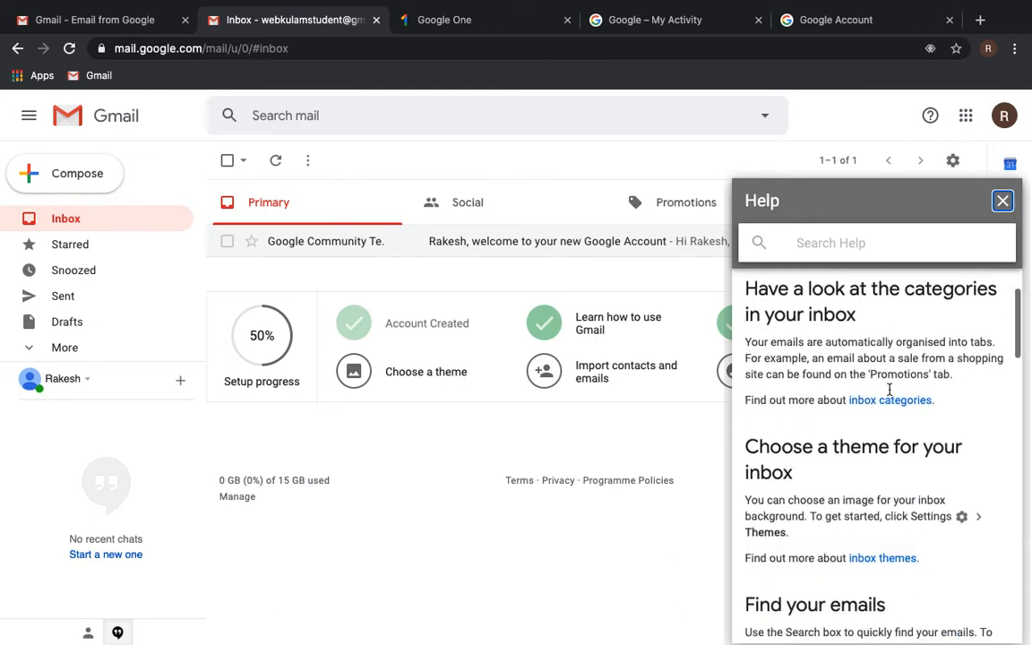
pyautogui.scroll(-5, 903, 486)
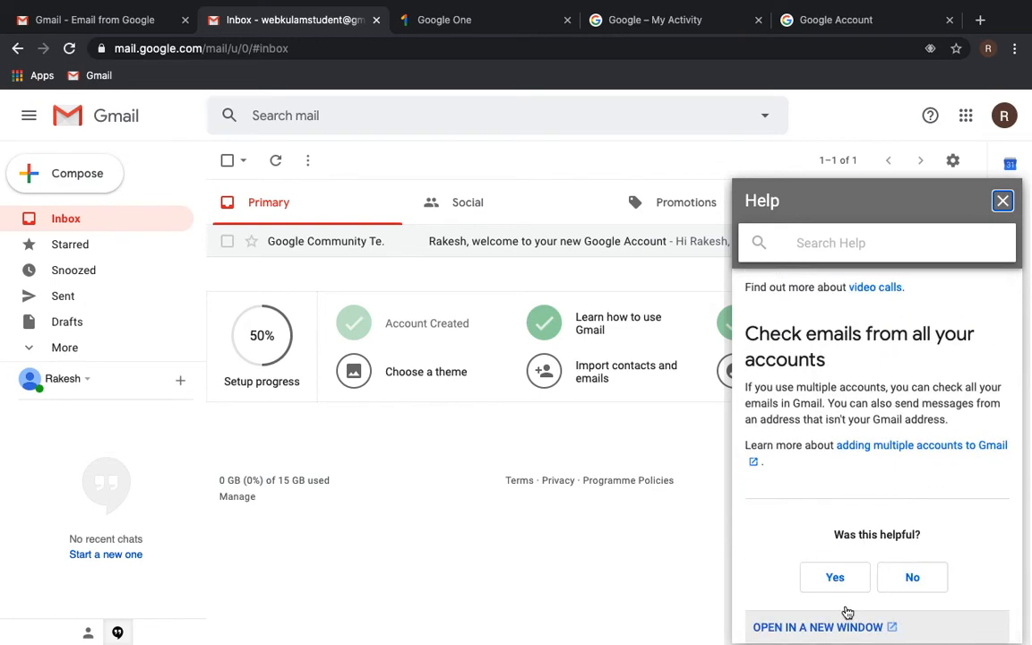
pyautogui.click(835, 576)
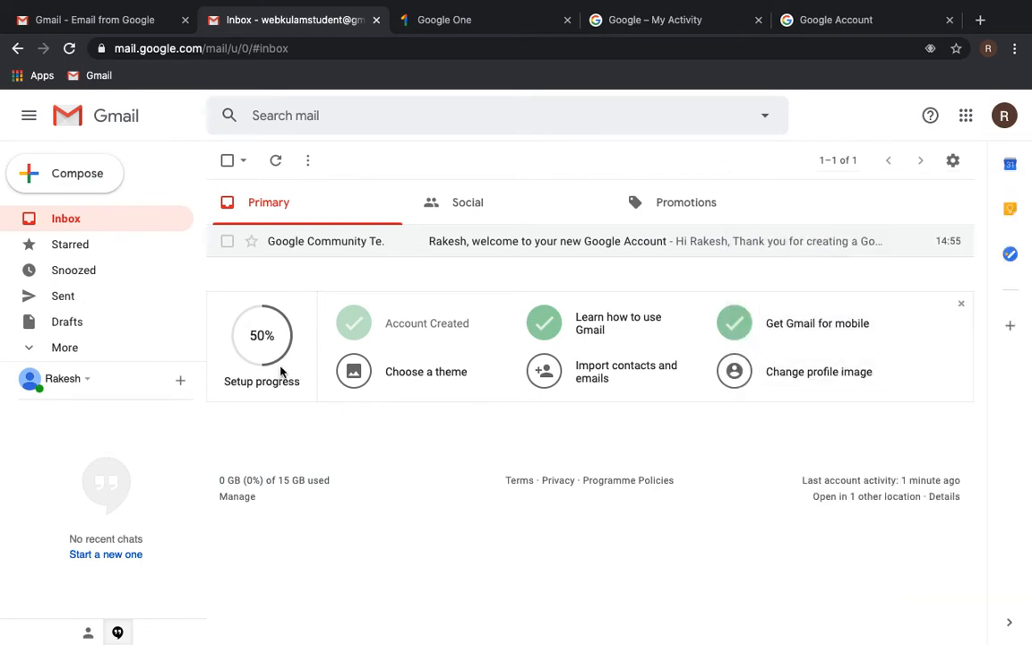
# - Preview the beach and Dark themes, then save the Default theme
pyautogui.click(411, 384)
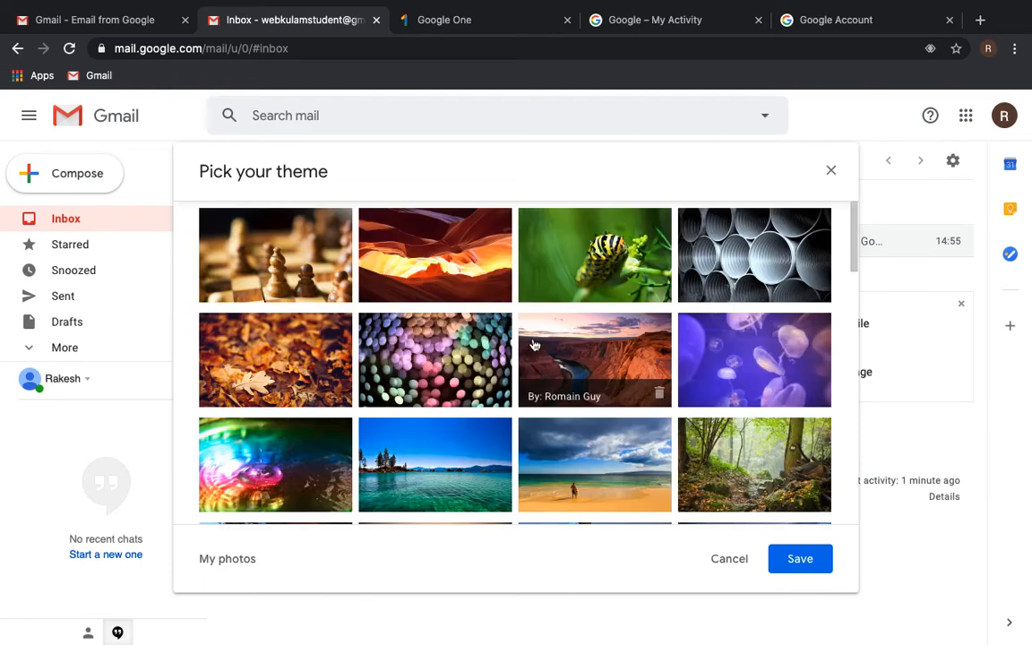
pyautogui.scroll(-1, 534, 371)
pyautogui.click(581, 359)
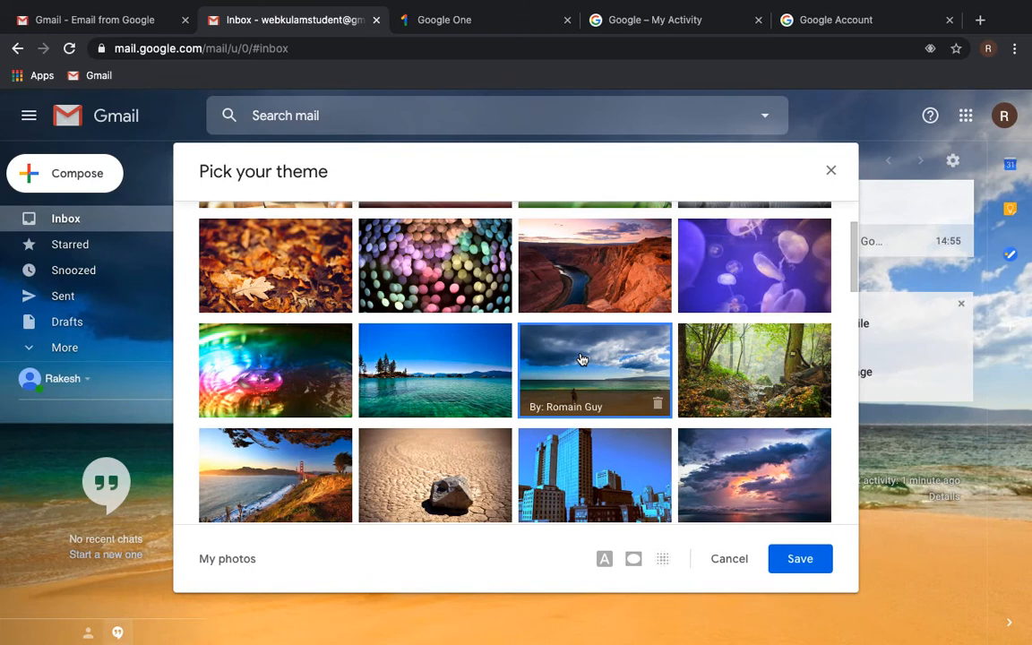
pyautogui.scroll(-6, 580, 360)
pyautogui.scroll(1, 581, 359)
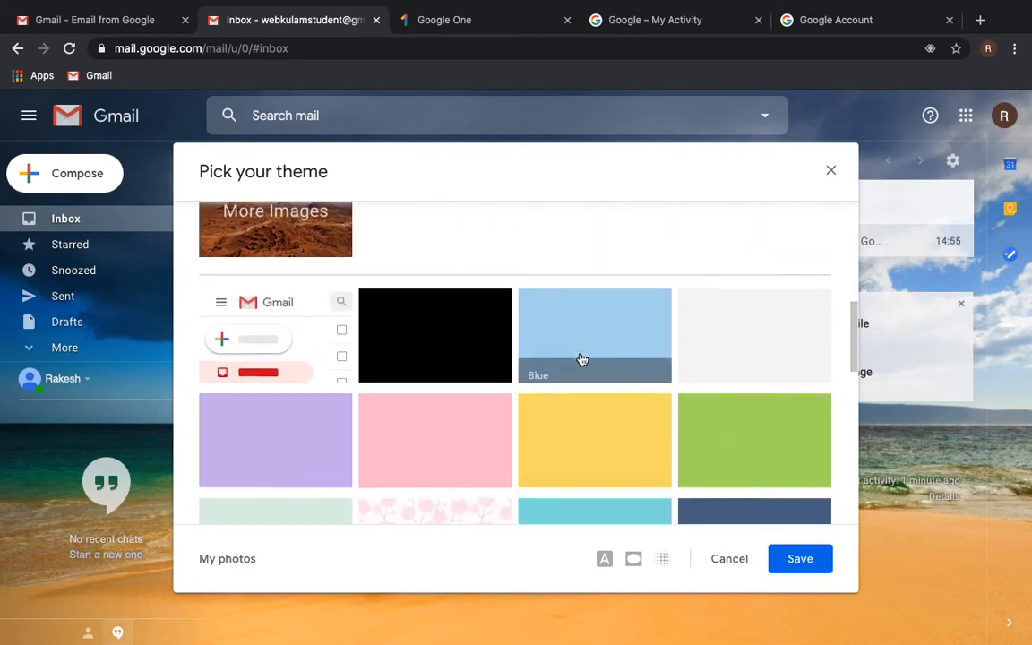
pyautogui.click(414, 347)
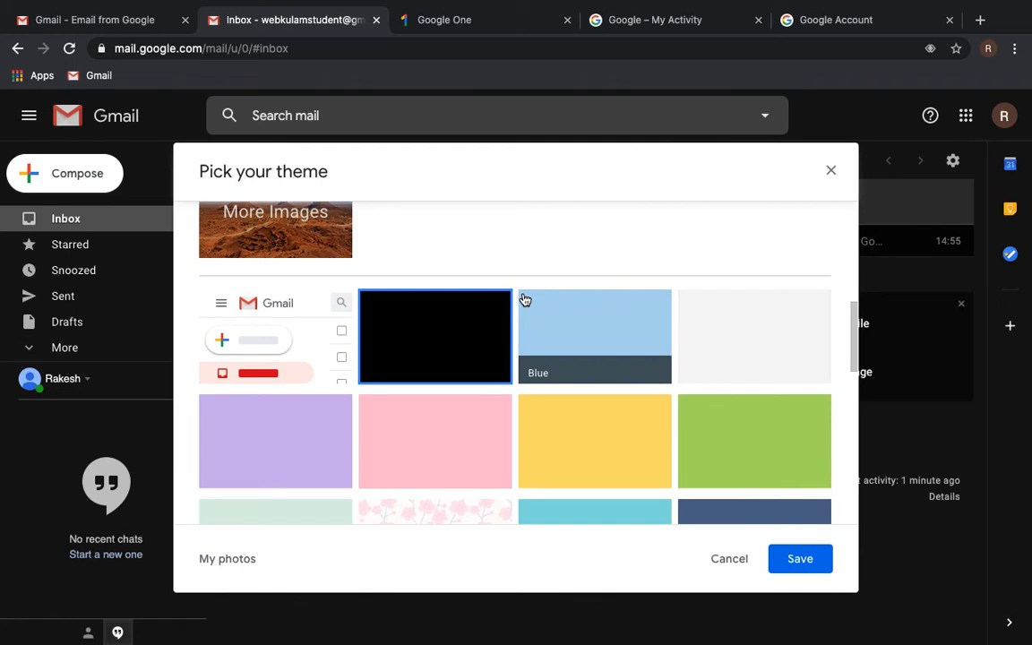
pyautogui.click(230, 377)
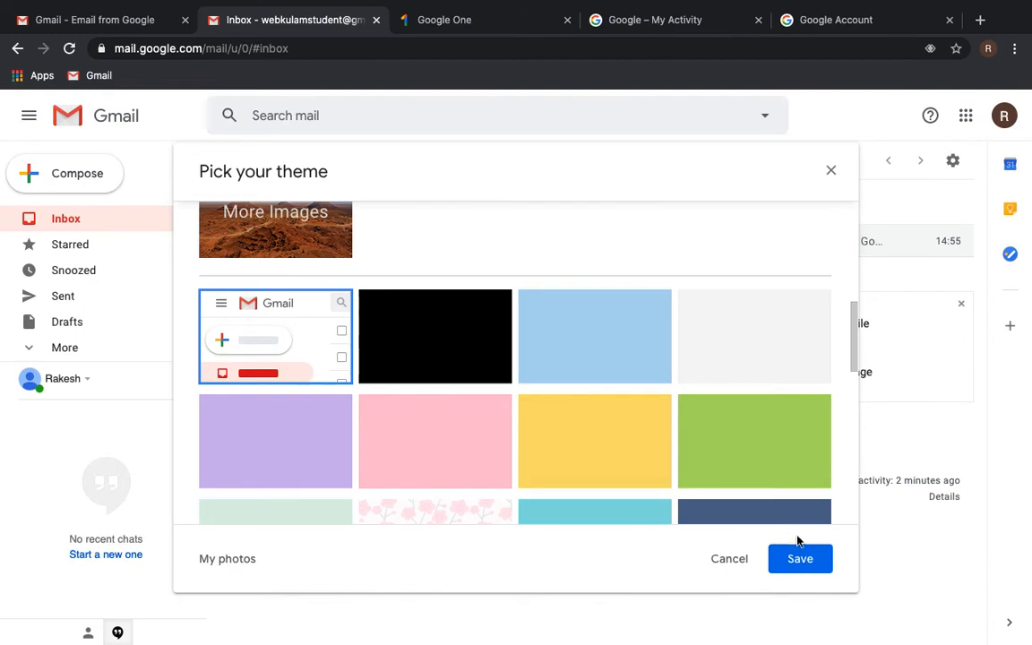
pyautogui.click(800, 559)
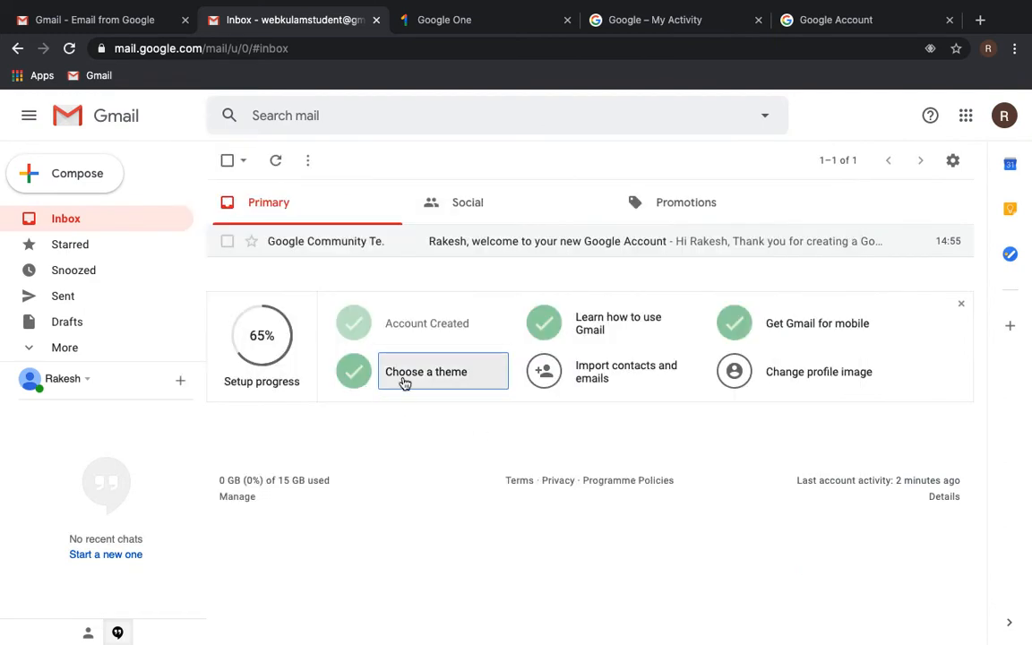
# - Tick off the import step without importing, then upload Success.jpeg from Pictures as the profile picture
pyautogui.click(633, 376)
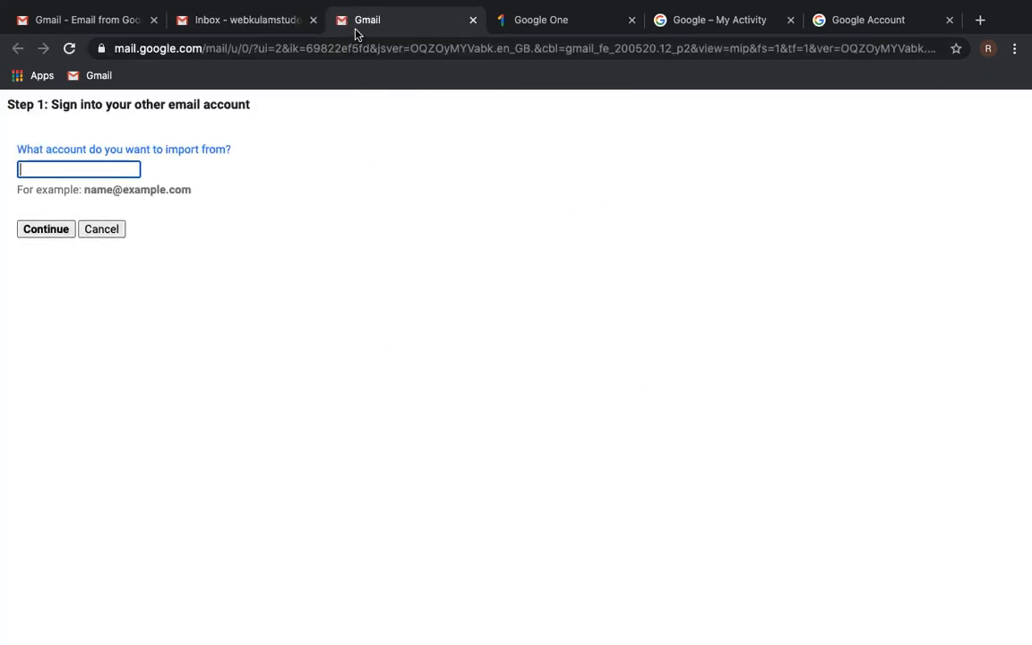
pyautogui.click(474, 22)
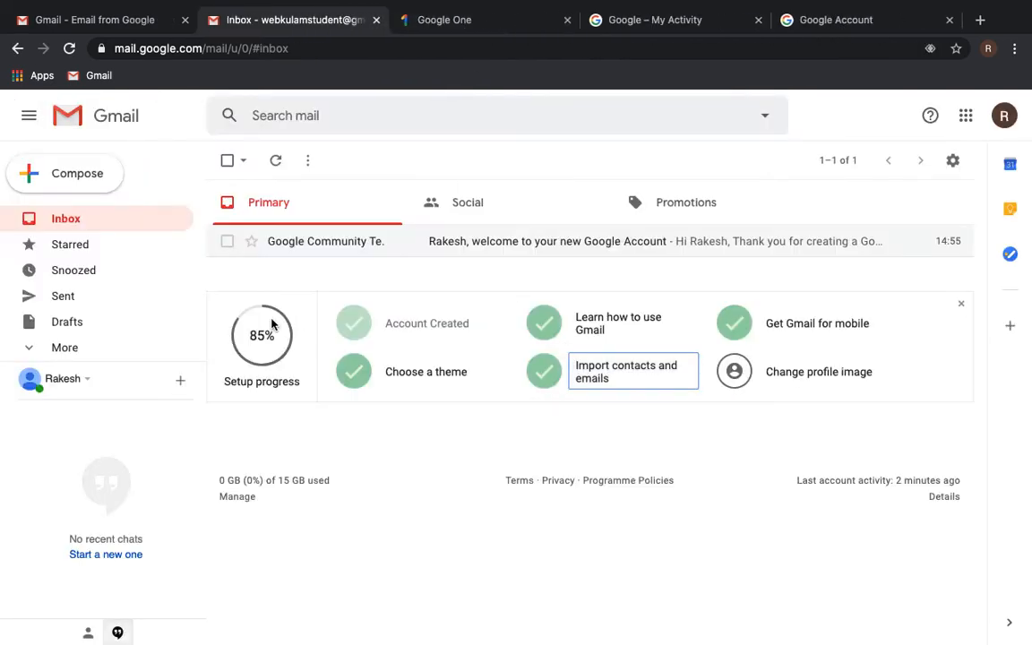
pyautogui.click(809, 384)
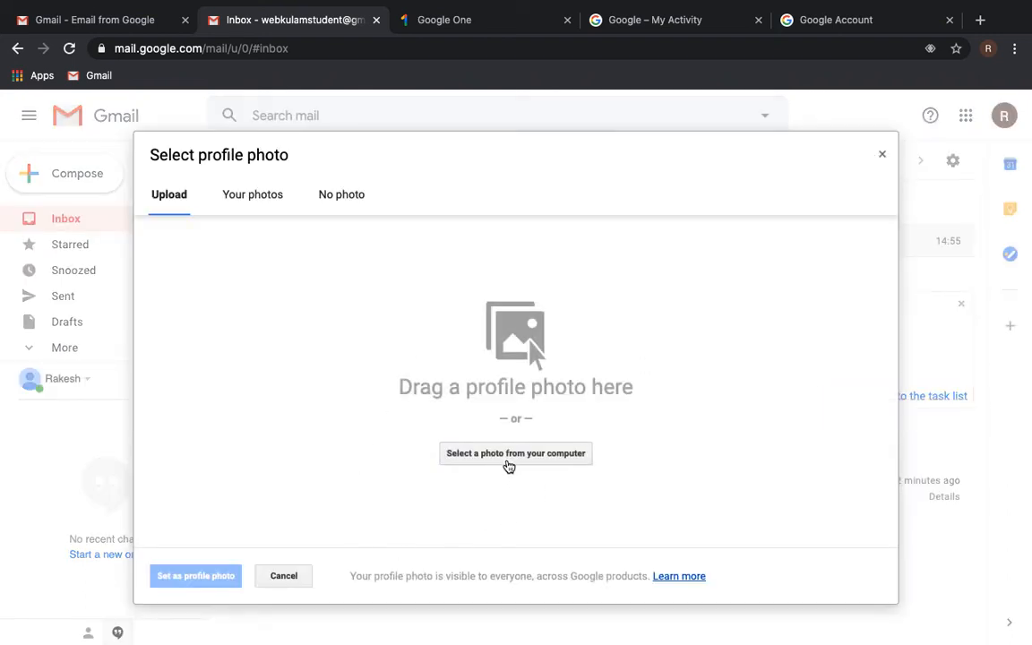
pyautogui.click(500, 457)
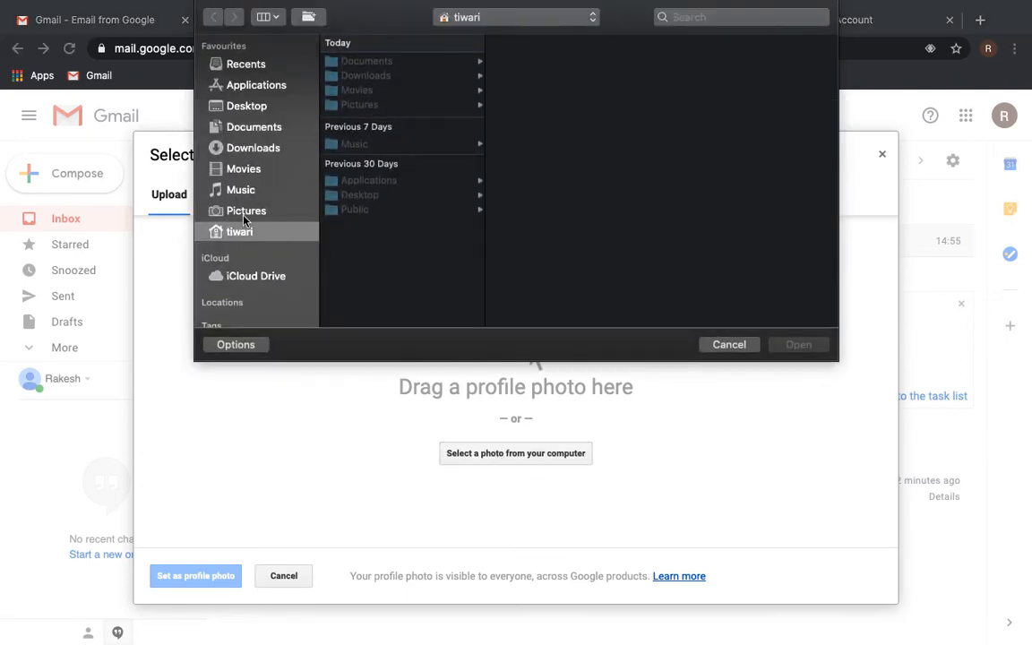
pyautogui.click(242, 212)
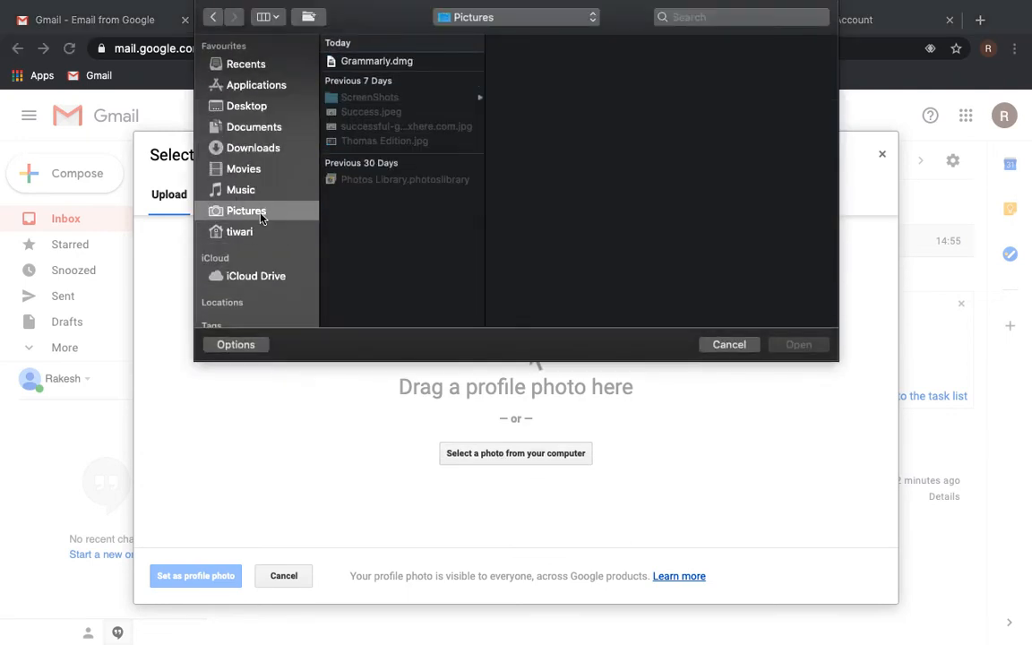
pyautogui.click(373, 113)
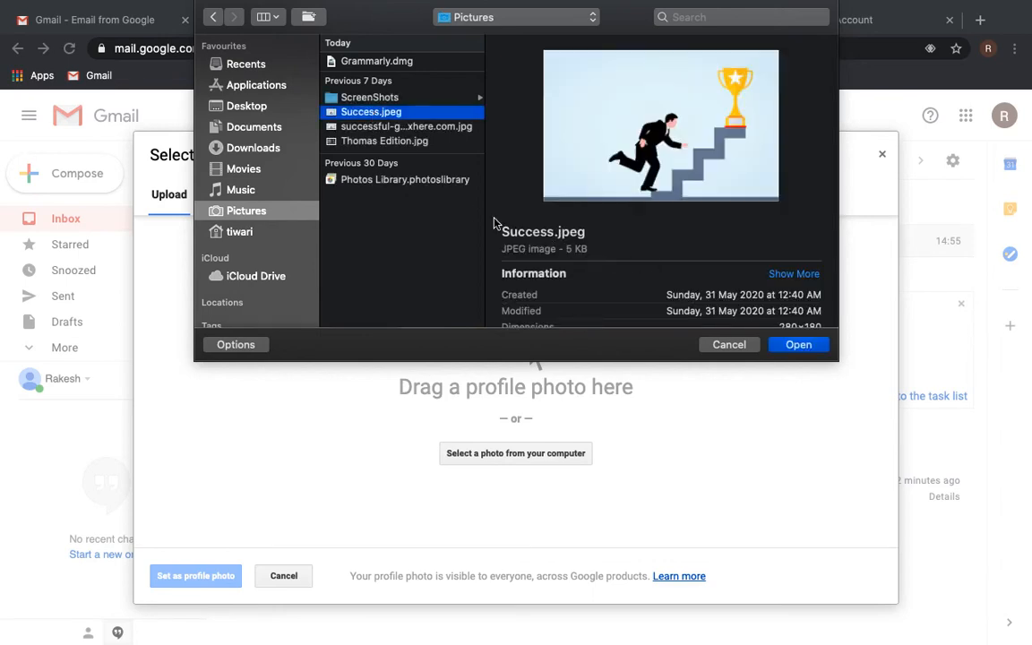
pyautogui.click(803, 348)
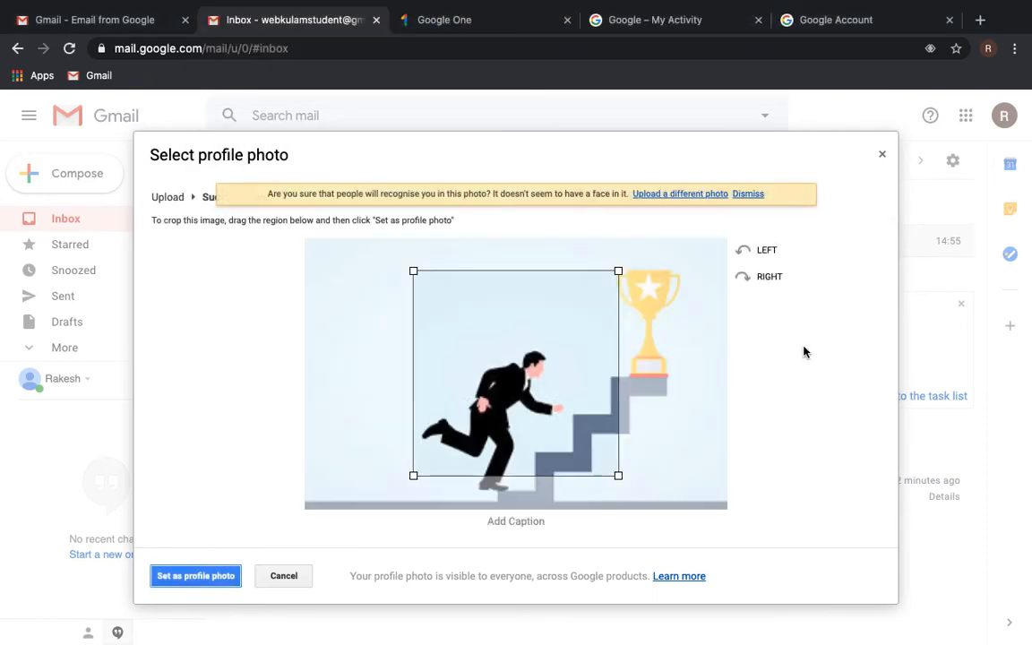
# - Crop Success.jpeg to include the trophy, set it as profile photo, and dismiss the save error
pyautogui.moveTo(548, 369); pyautogui.dragTo(526, 416)
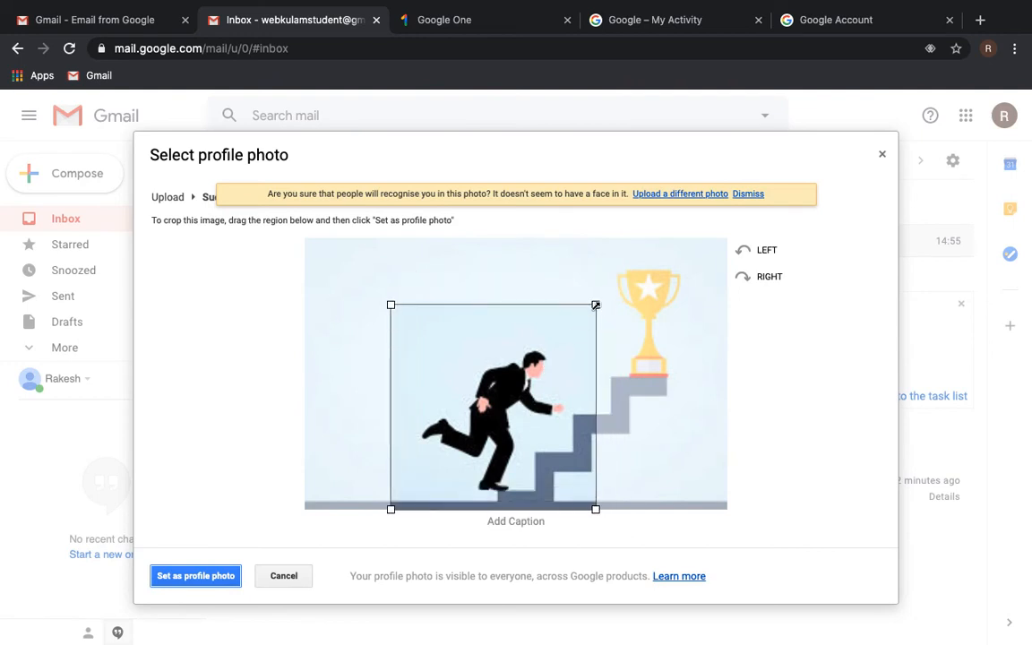
pyautogui.moveTo(595, 306); pyautogui.dragTo(707, 249)
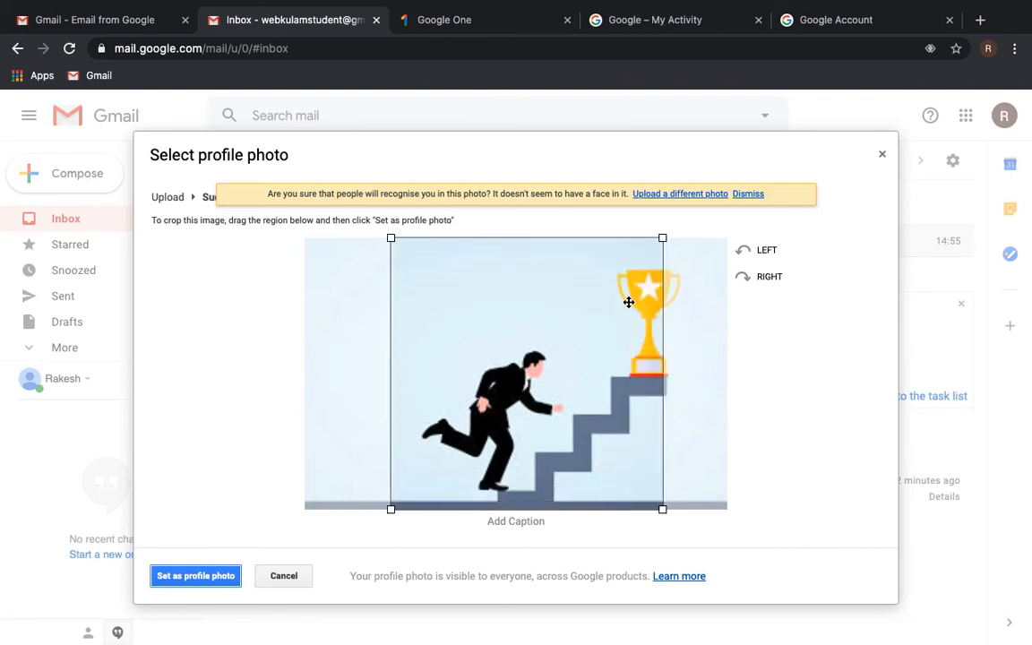
pyautogui.moveTo(626, 299); pyautogui.dragTo(651, 302)
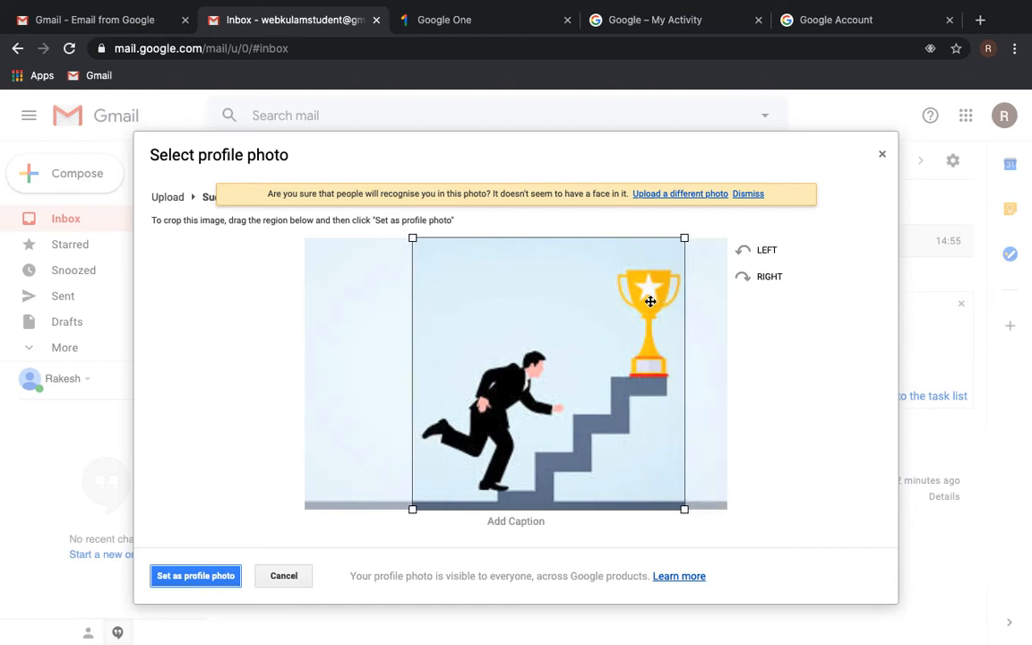
pyautogui.click(205, 584)
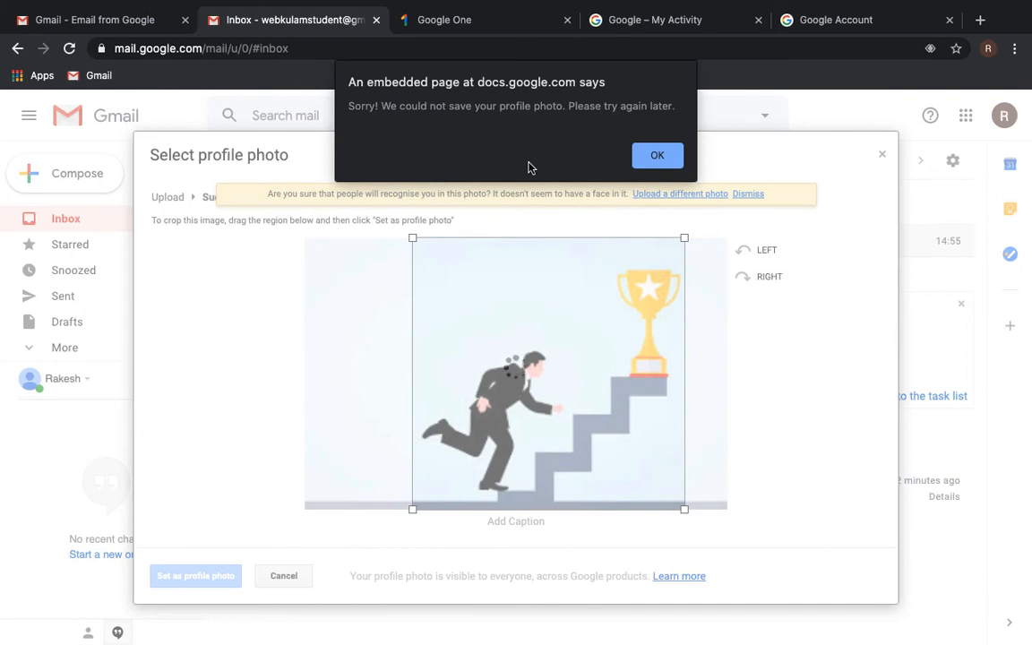
pyautogui.click(657, 156)
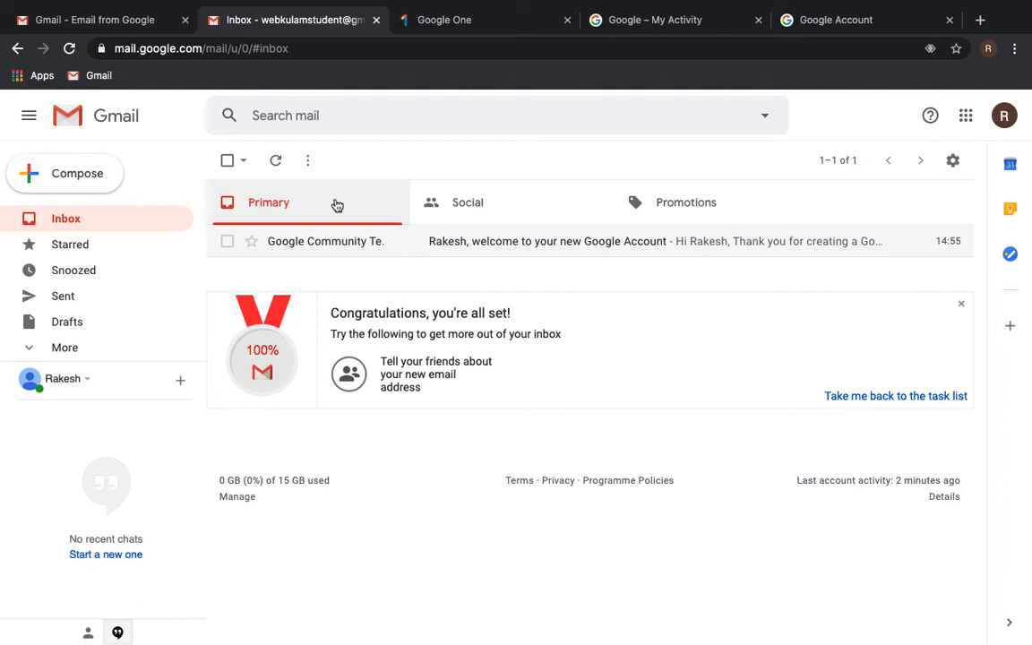
pyautogui.click(523, 203)
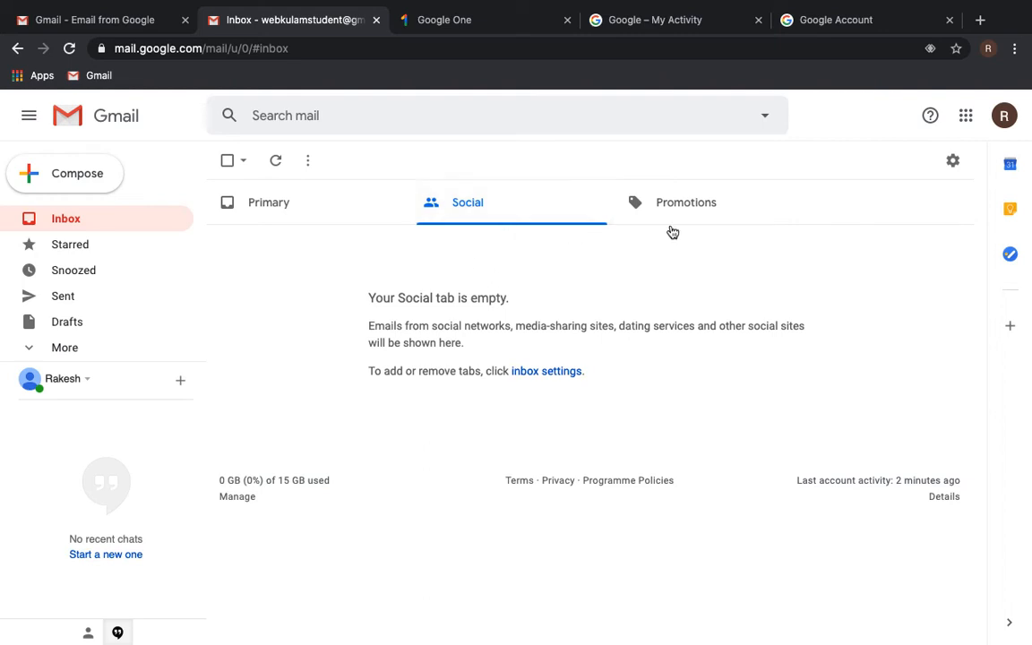
pyautogui.click(703, 209)
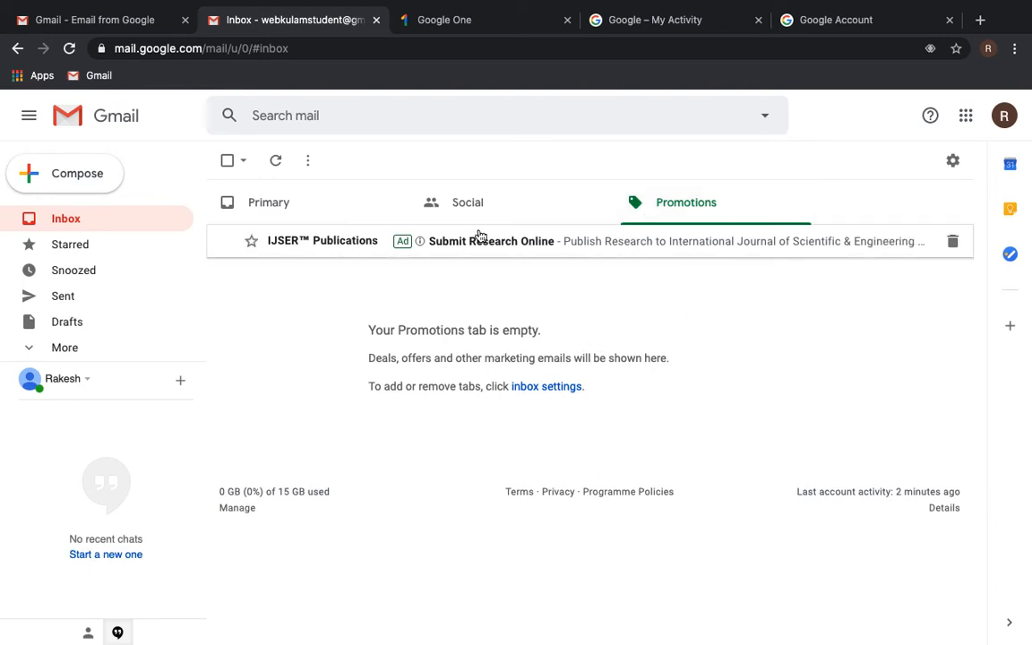
pyautogui.click(255, 206)
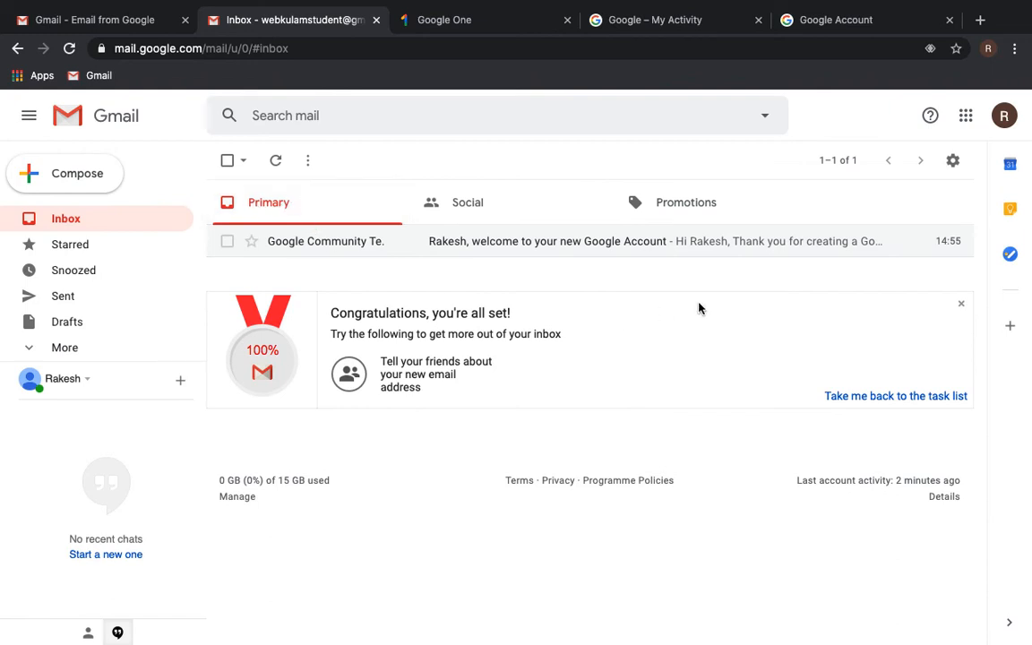
# - Check the Display density setting and keep the default
pyautogui.click(953, 163)
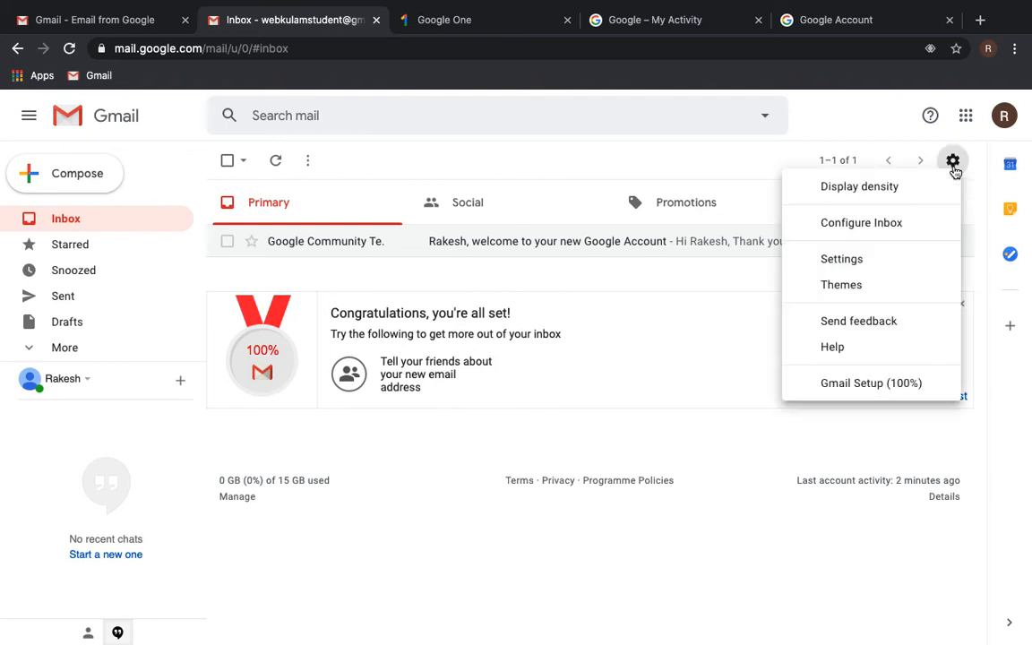
pyautogui.click(879, 199)
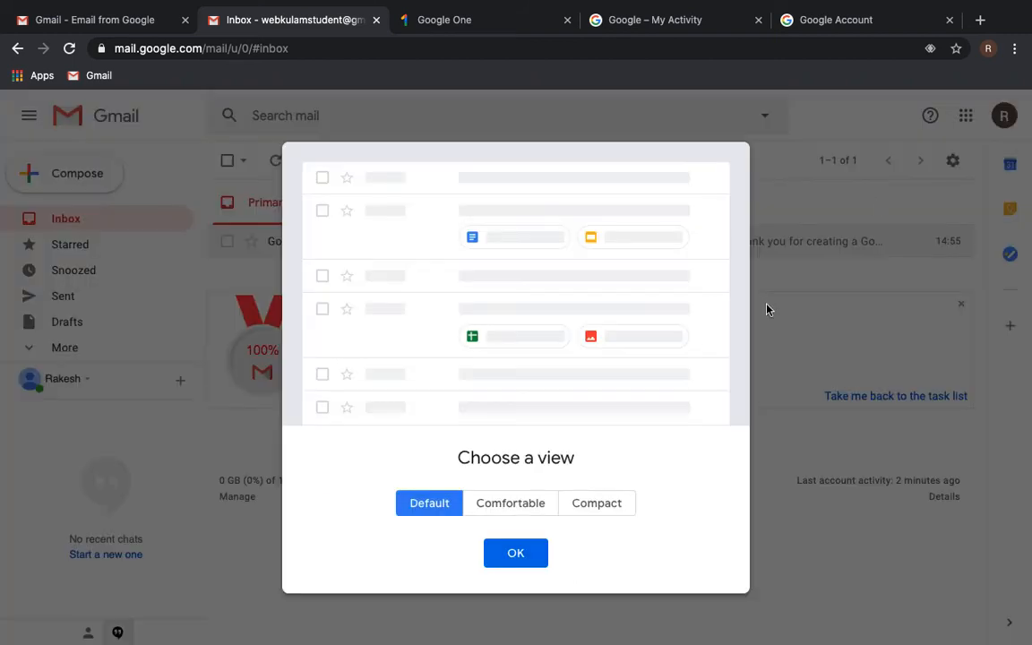
pyautogui.click(526, 558)
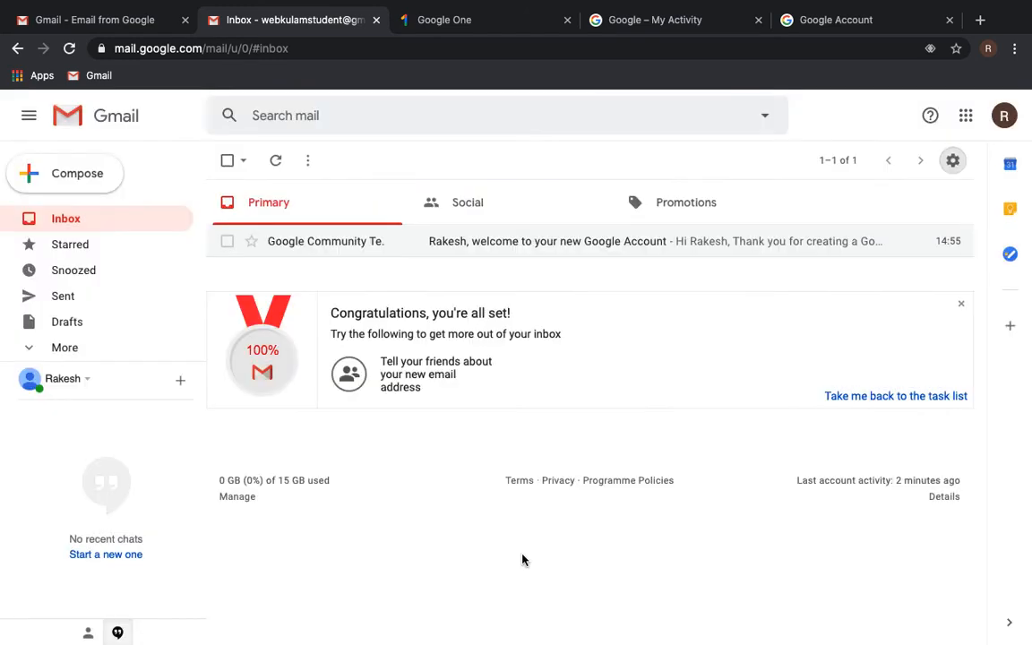
# - Open Configure Inbox to see which category tabs are enabled
pyautogui.click(952, 160)
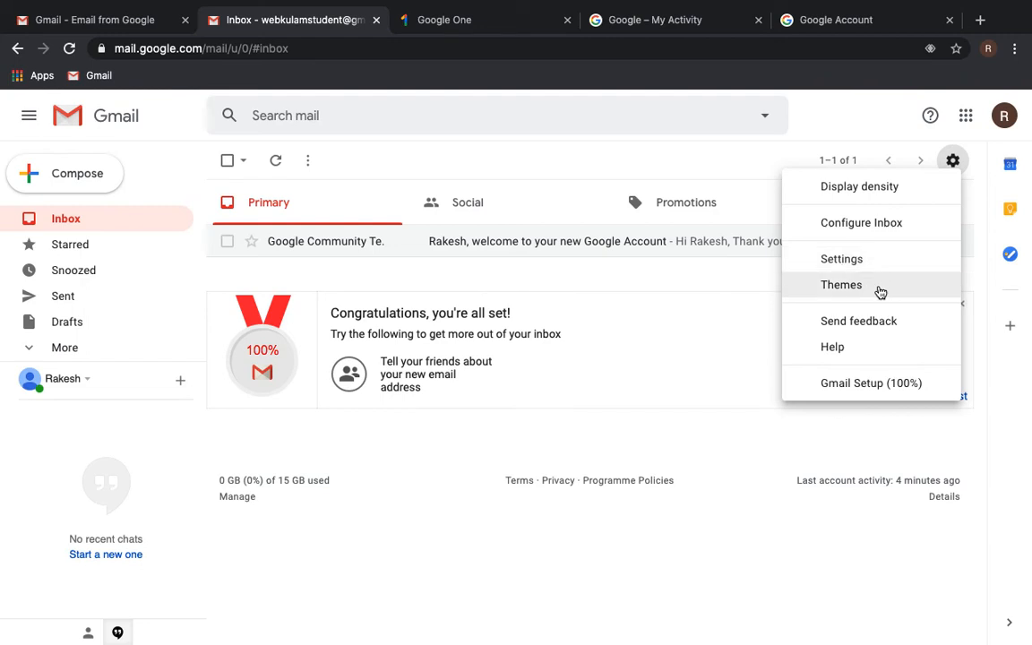
pyautogui.click(861, 223)
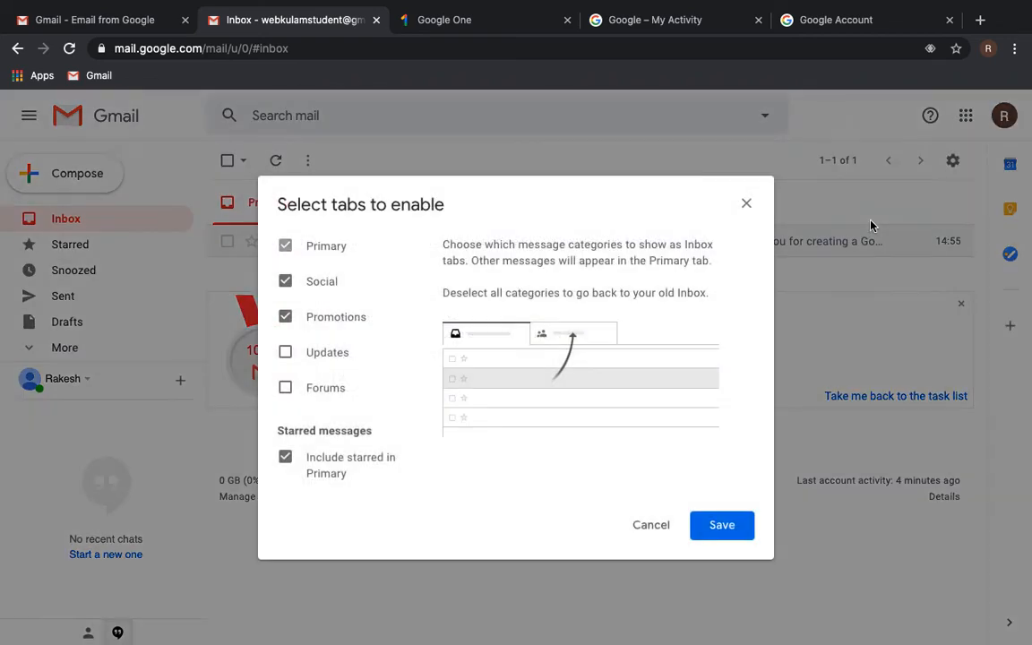
pyautogui.moveTo(340, 251)
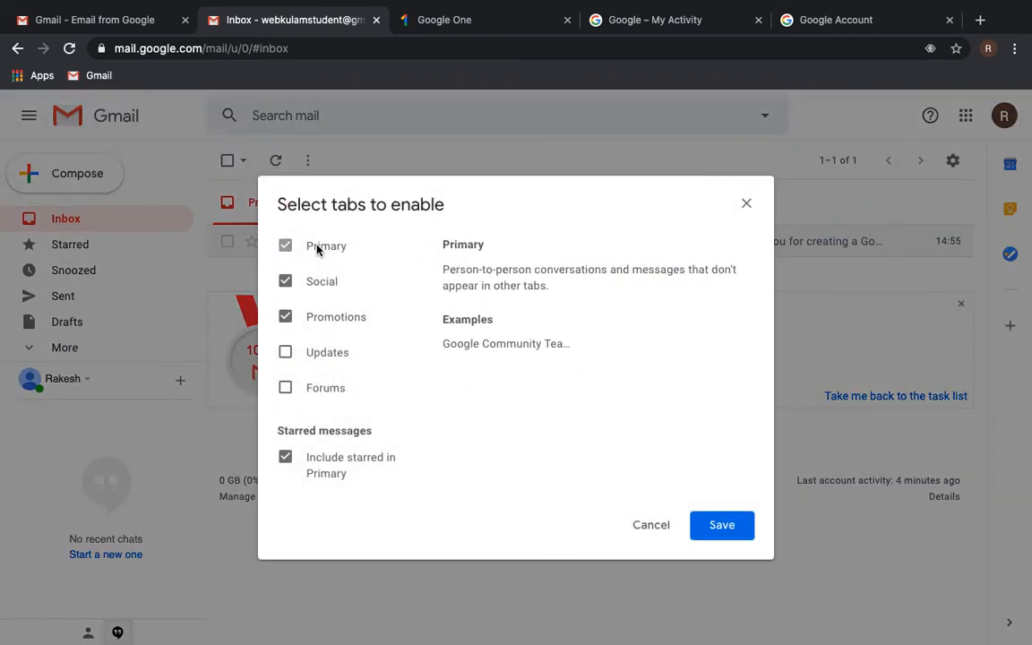
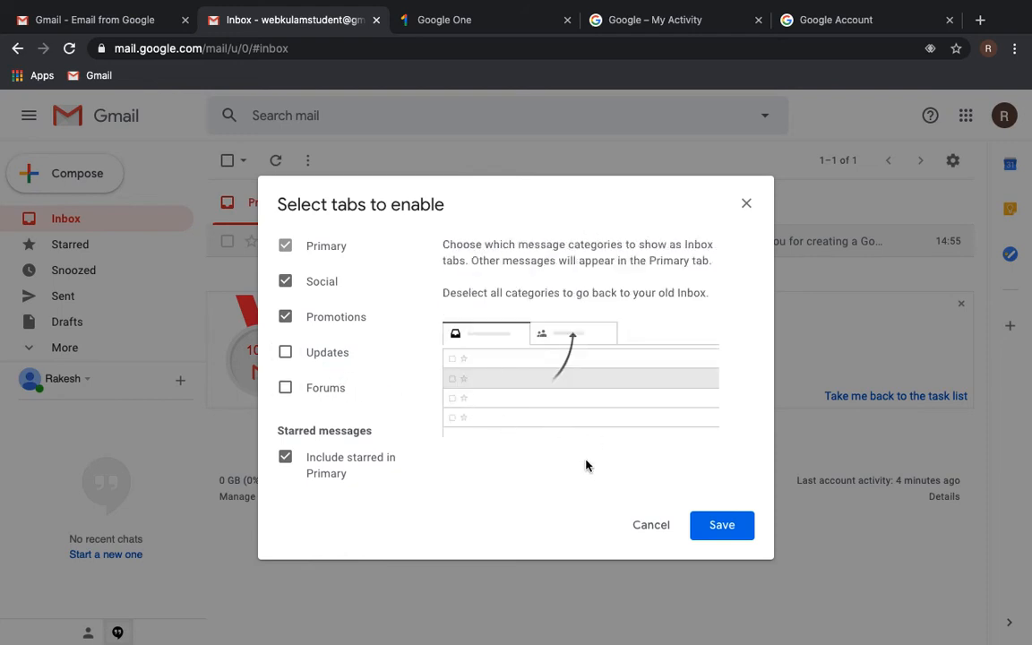
# - Save the Primary, Social and Promotions inbox tabs and open Gmail's full Settings page
pyautogui.click(722, 526)
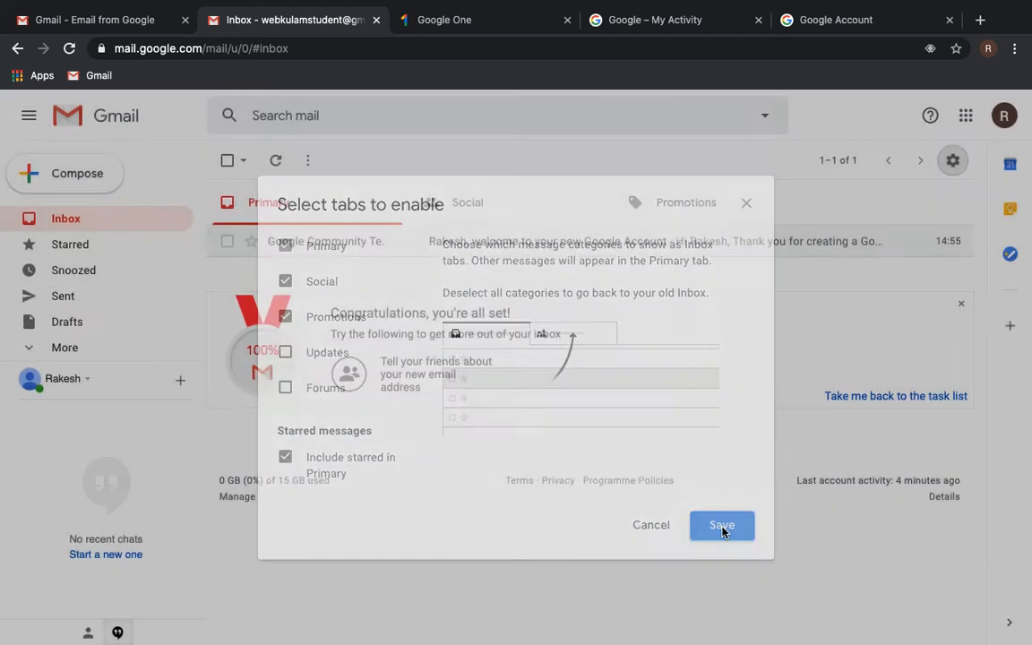
pyautogui.click(953, 167)
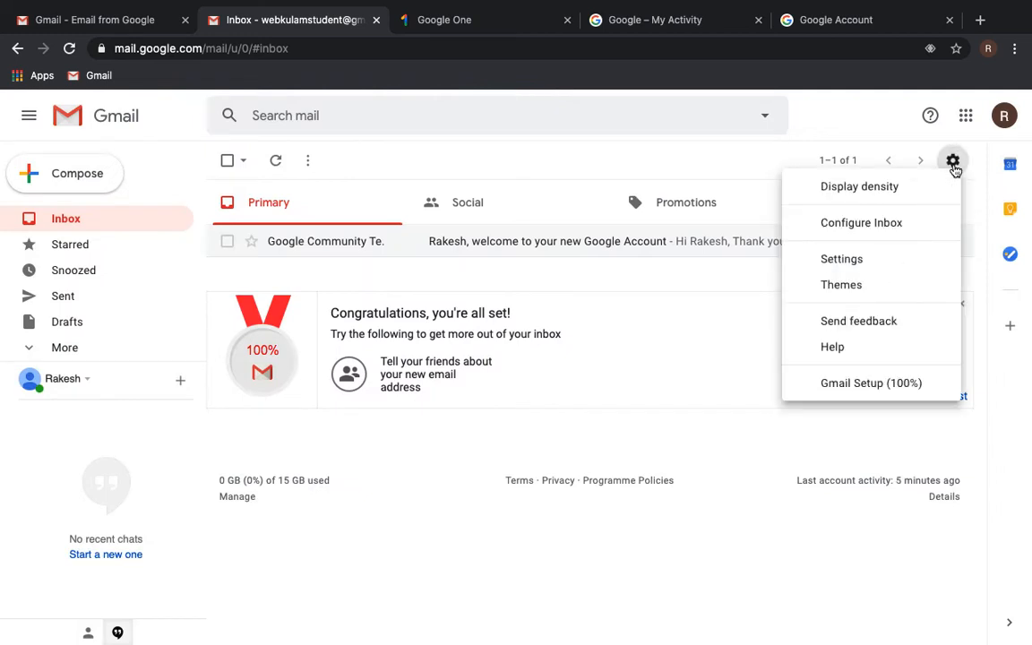
pyautogui.click(867, 261)
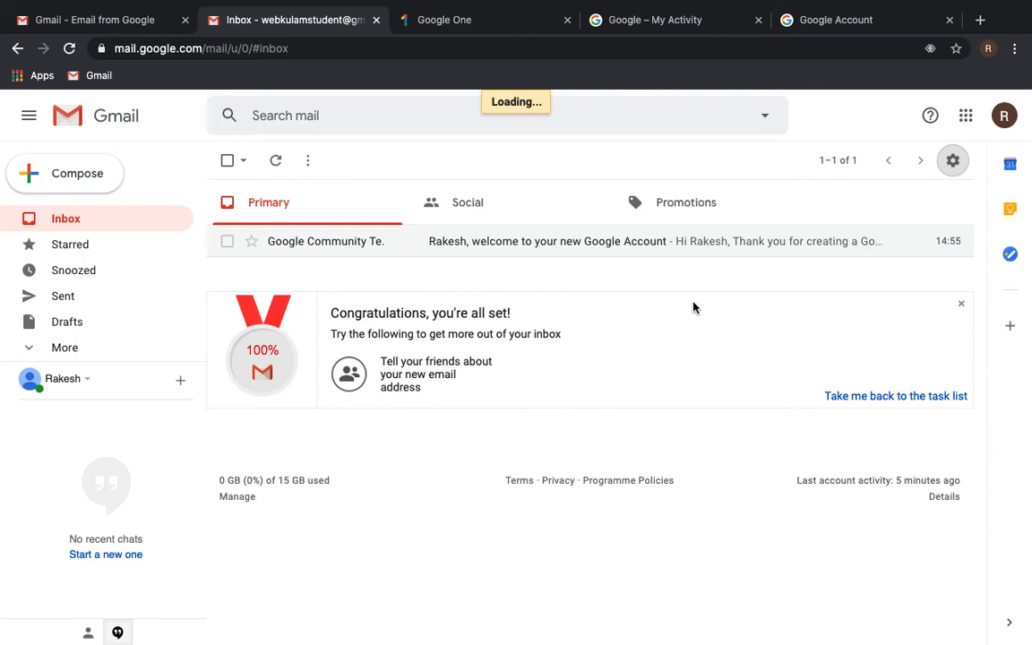
# - Look through the Gmail display language list and keep English (UK)
pyautogui.scroll(-10, 784, 366)
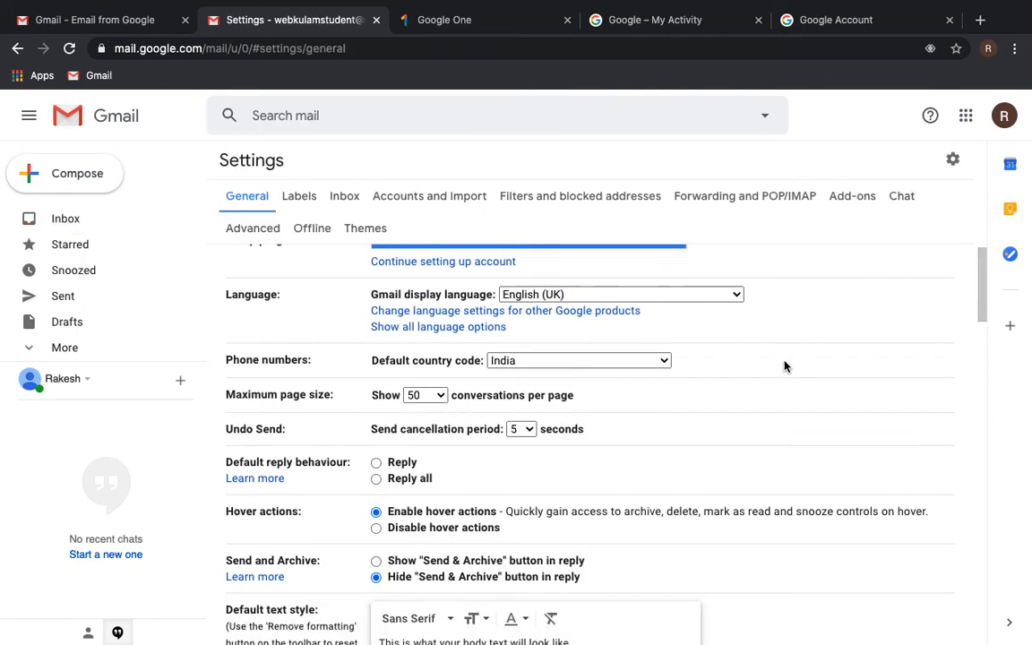
pyautogui.scroll(-15, 785, 365)
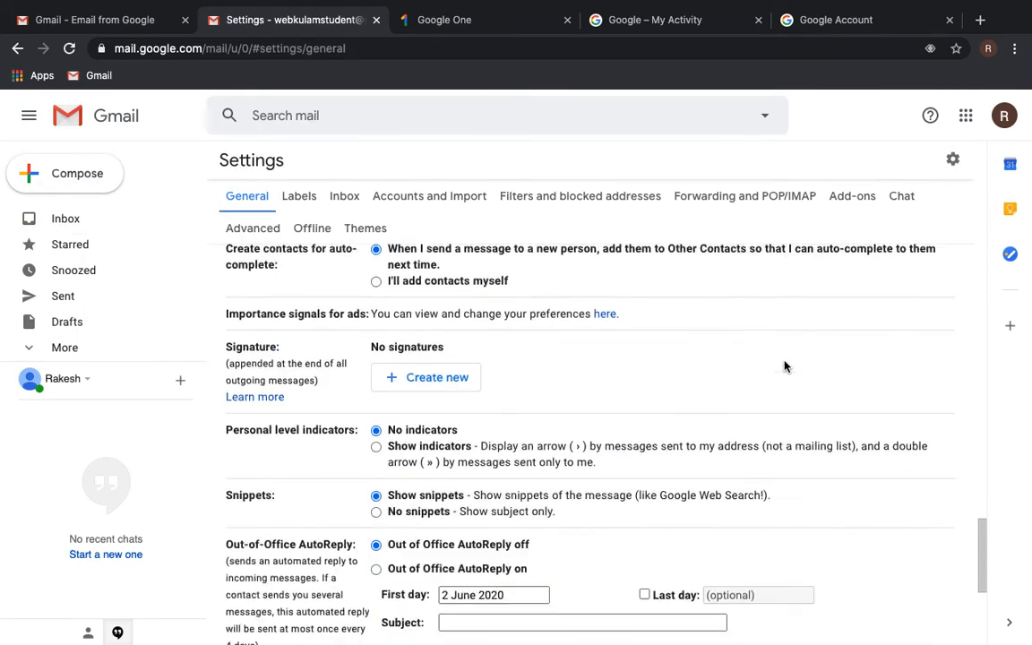
pyautogui.scroll(14, 785, 366)
pyautogui.scroll(10, 785, 365)
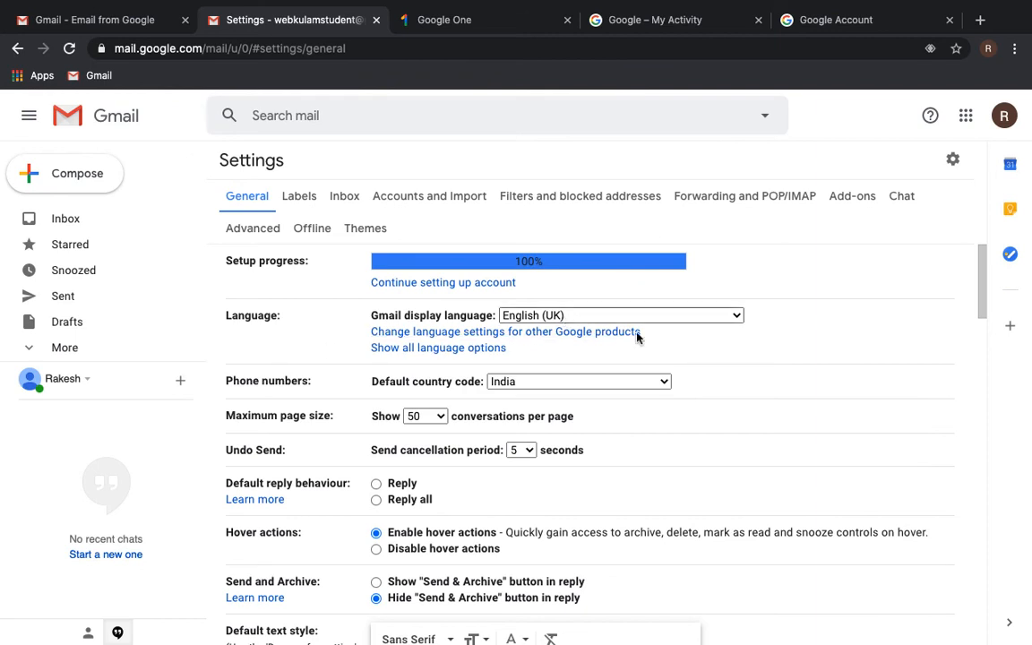
pyautogui.click(735, 319)
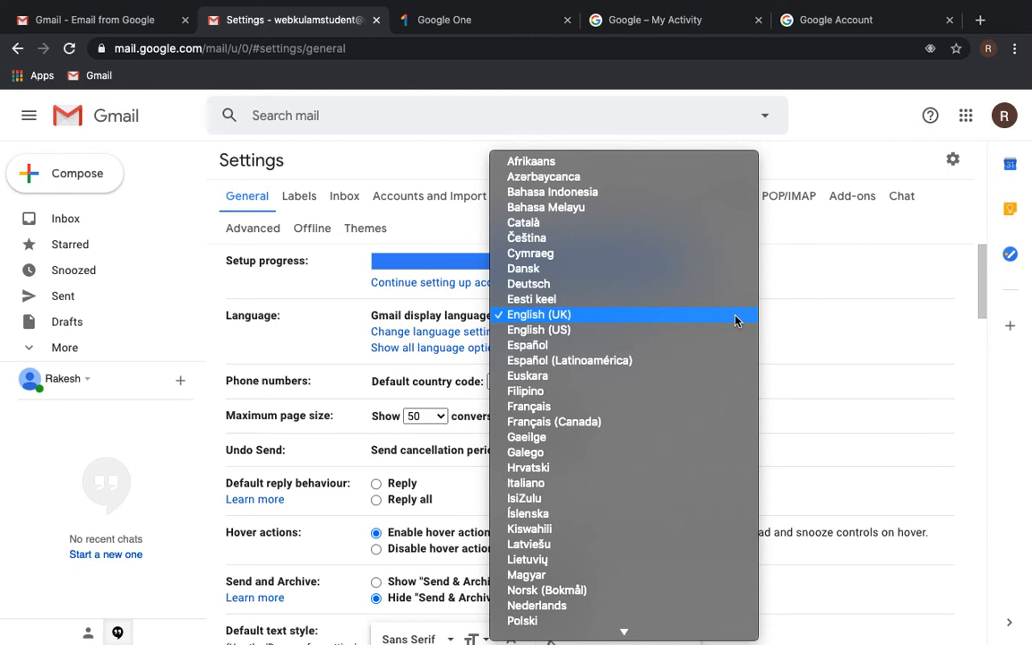
pyautogui.click(865, 357)
pyautogui.scroll(-1, 727, 439)
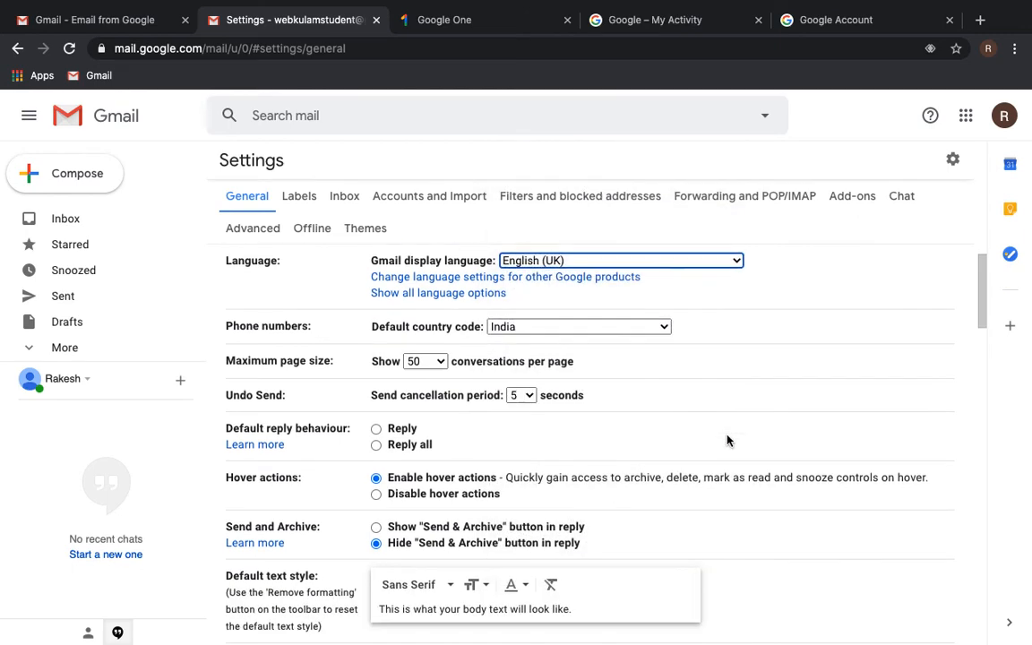
# - Confirm English (United Kingdom) is the default language for other Google products, then return to Gmail settings
pyautogui.click(542, 278)
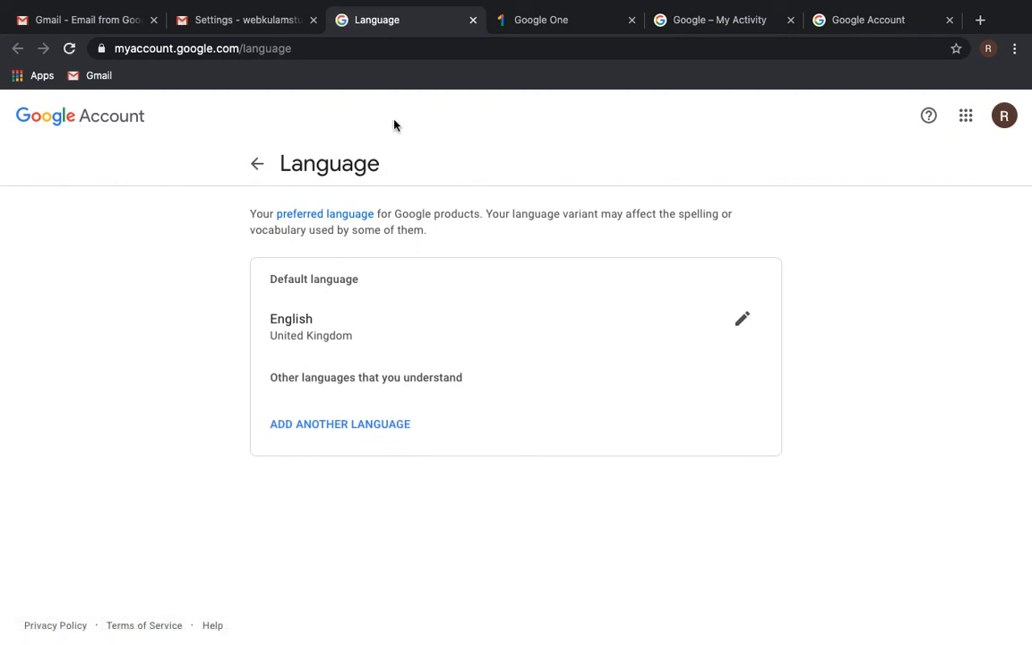
pyautogui.click(259, 21)
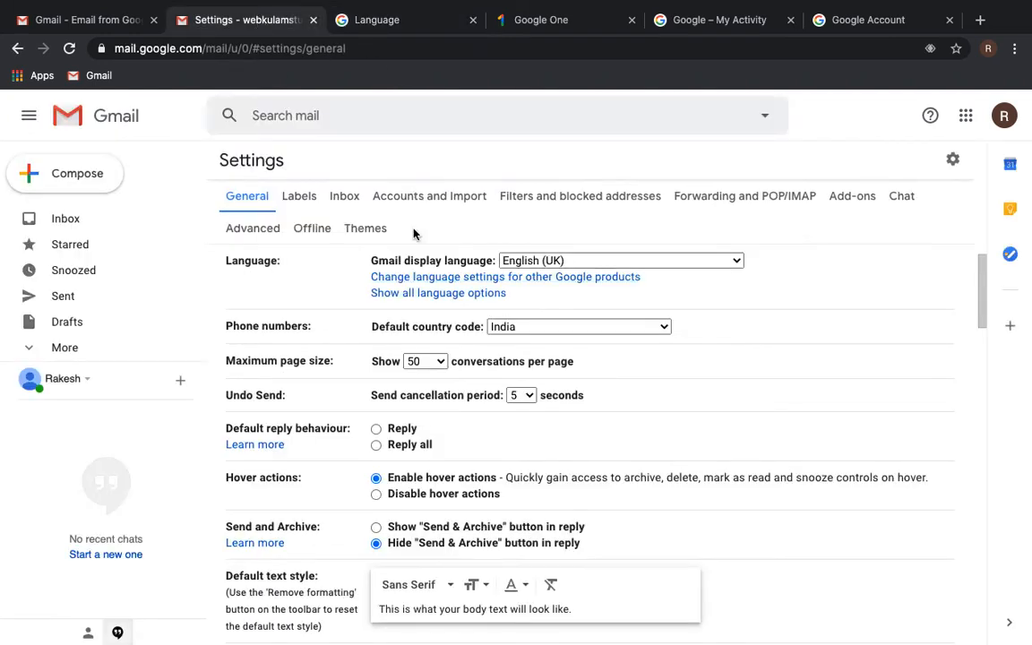
# - Show all language options to reveal the input tools and right-to-left editing settings
pyautogui.click(439, 298)
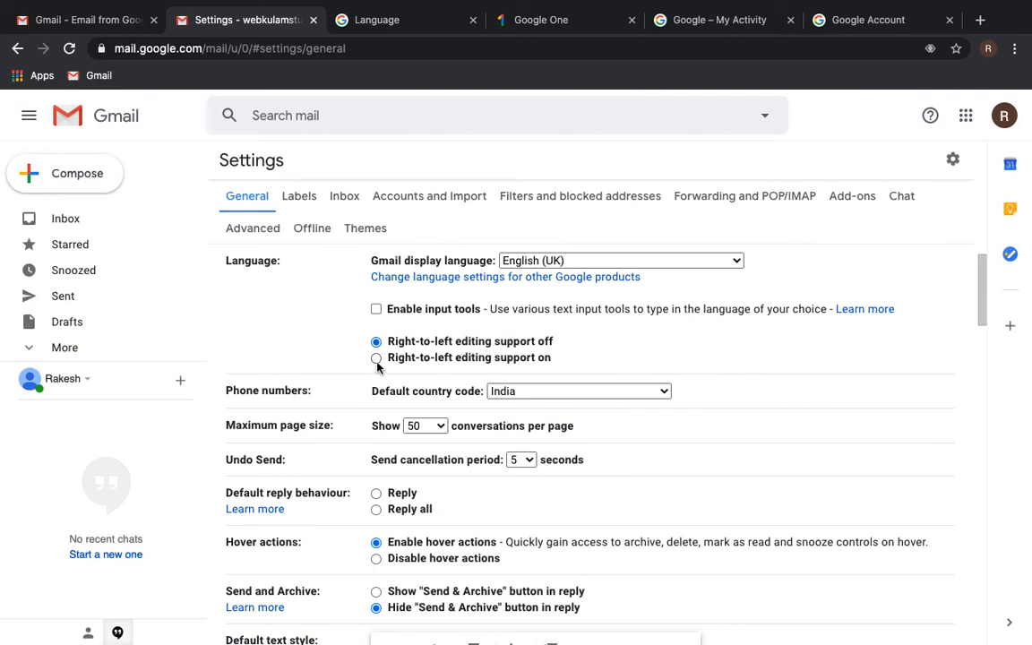
# - Enable input tools for other languages and browse the list of available tools
pyautogui.click(376, 310)
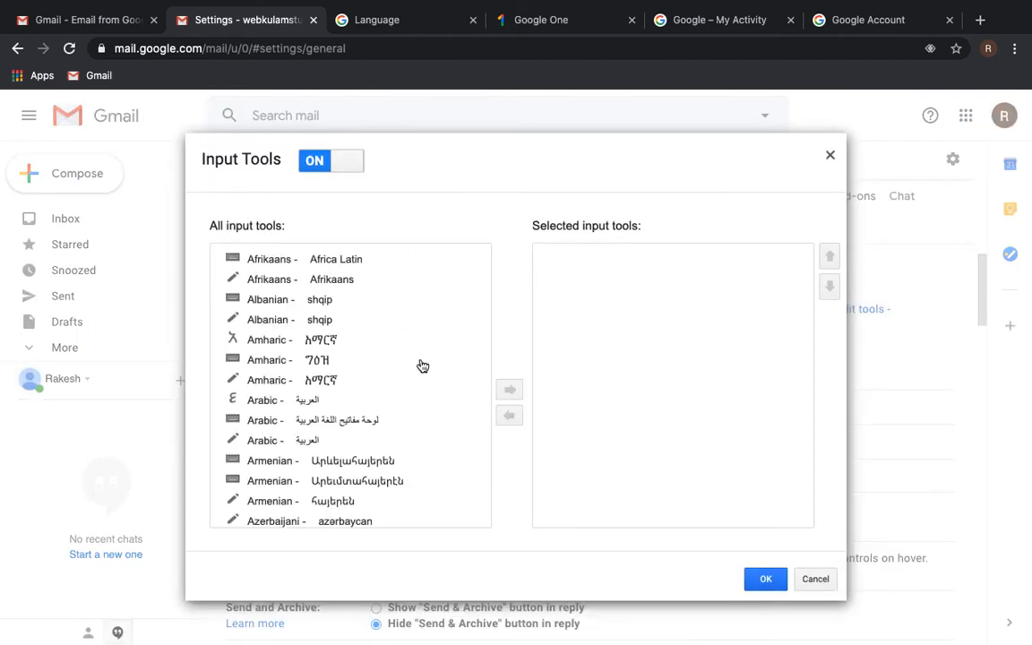
pyautogui.scroll(-5, 423, 365)
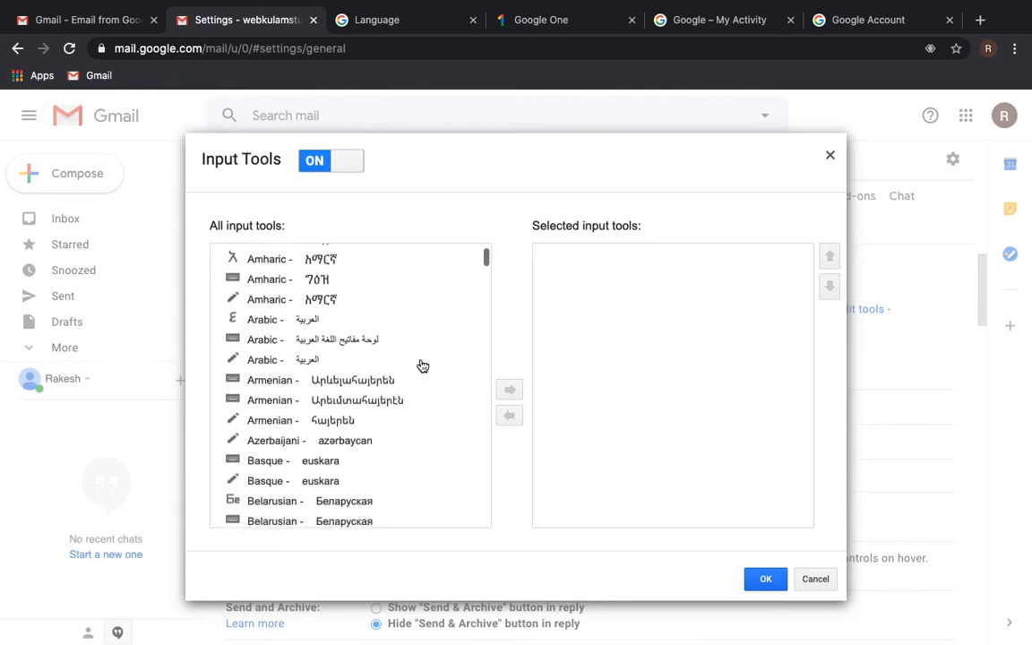
pyautogui.scroll(-5, 423, 365)
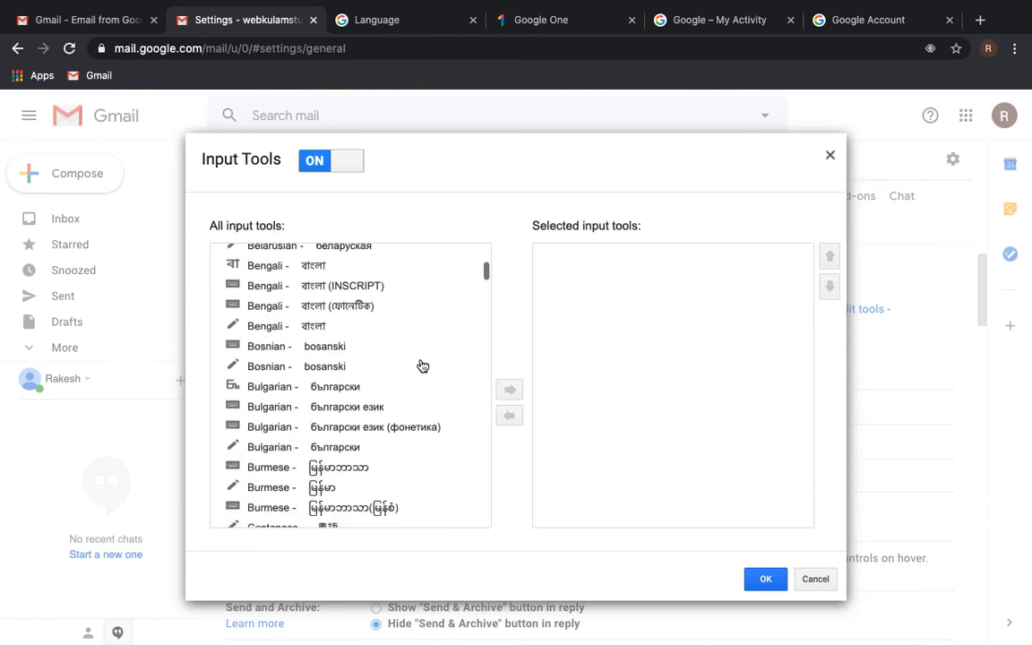
pyautogui.scroll(-5, 423, 365)
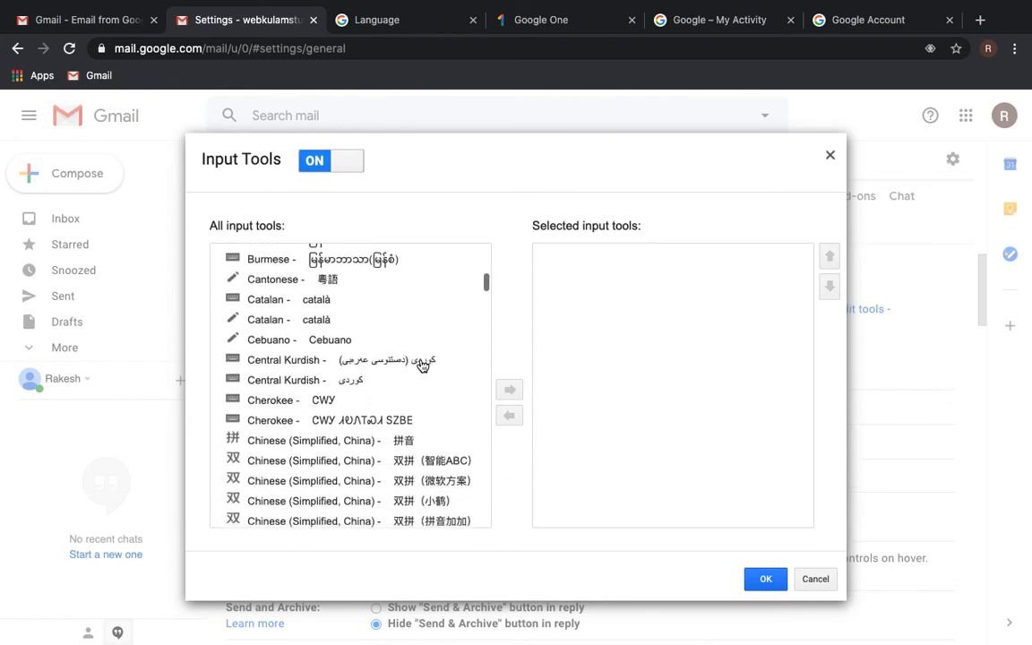
pyautogui.scroll(-5, 423, 365)
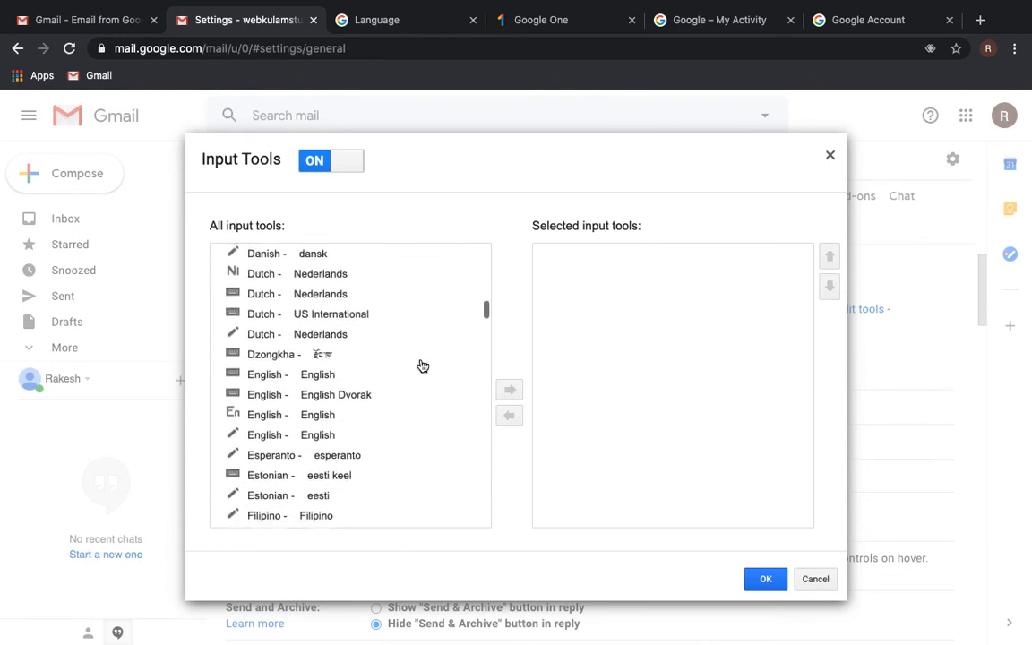
pyautogui.scroll(1, 423, 365)
pyautogui.scroll(-2, 423, 366)
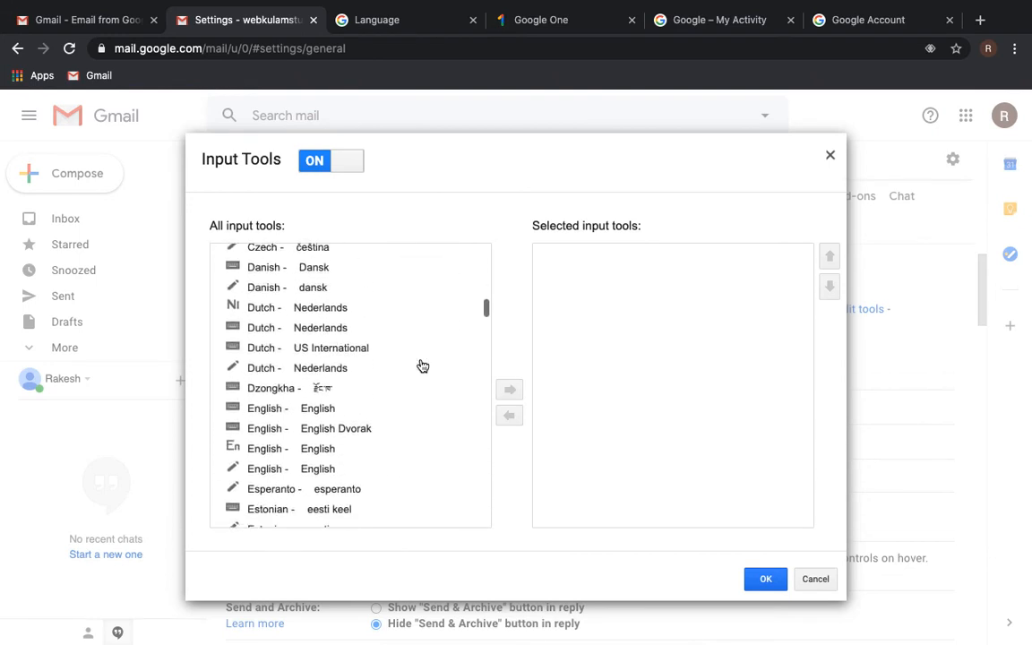
pyautogui.scroll(-4, 423, 366)
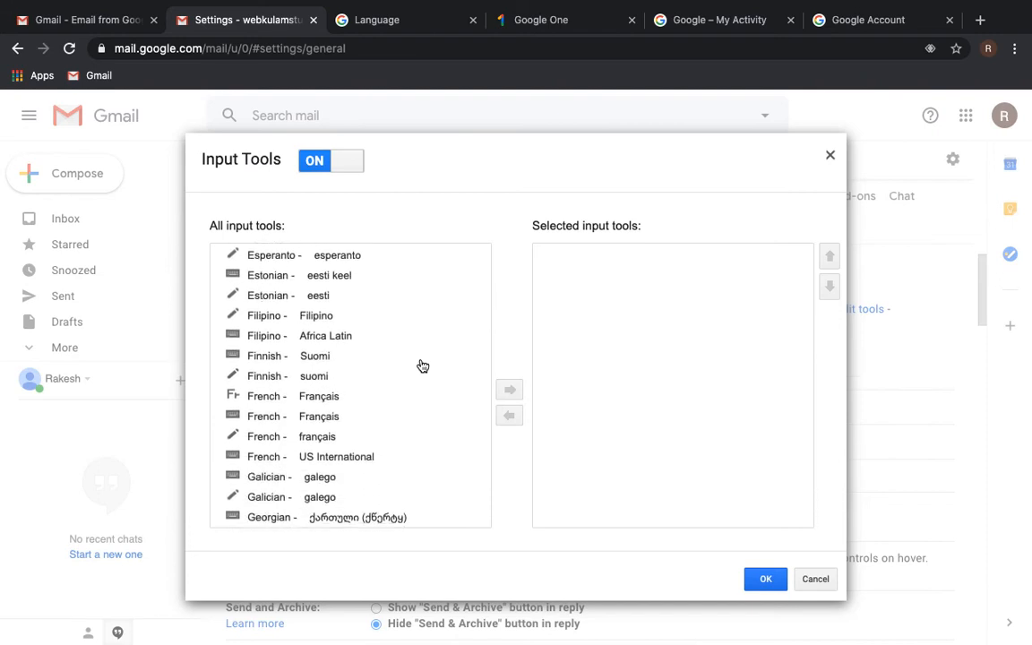
pyautogui.scroll(-5, 423, 365)
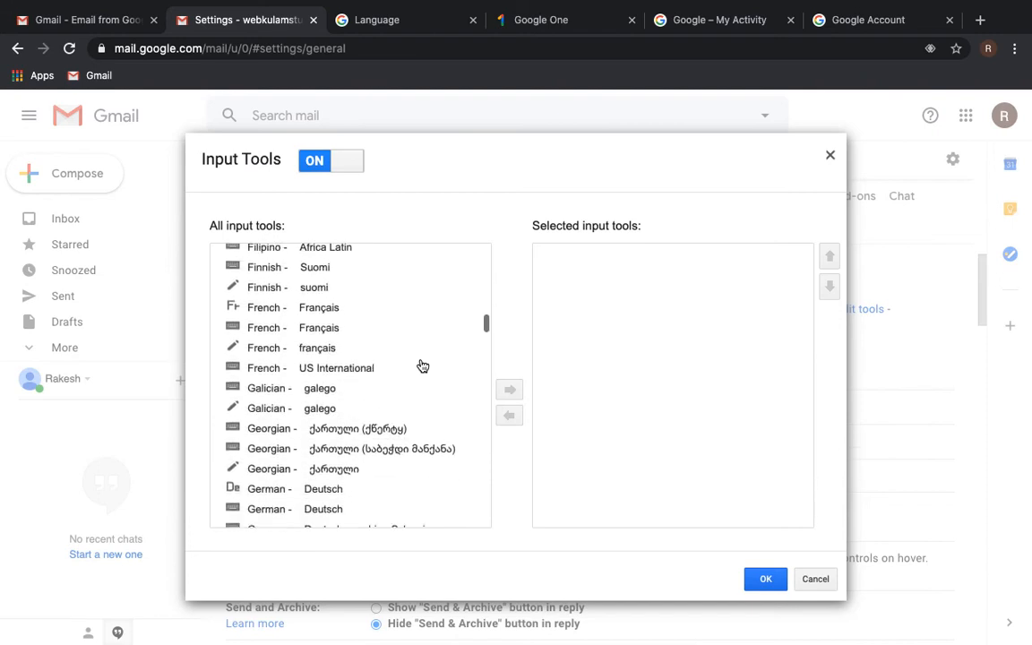
pyautogui.scroll(-2, 423, 366)
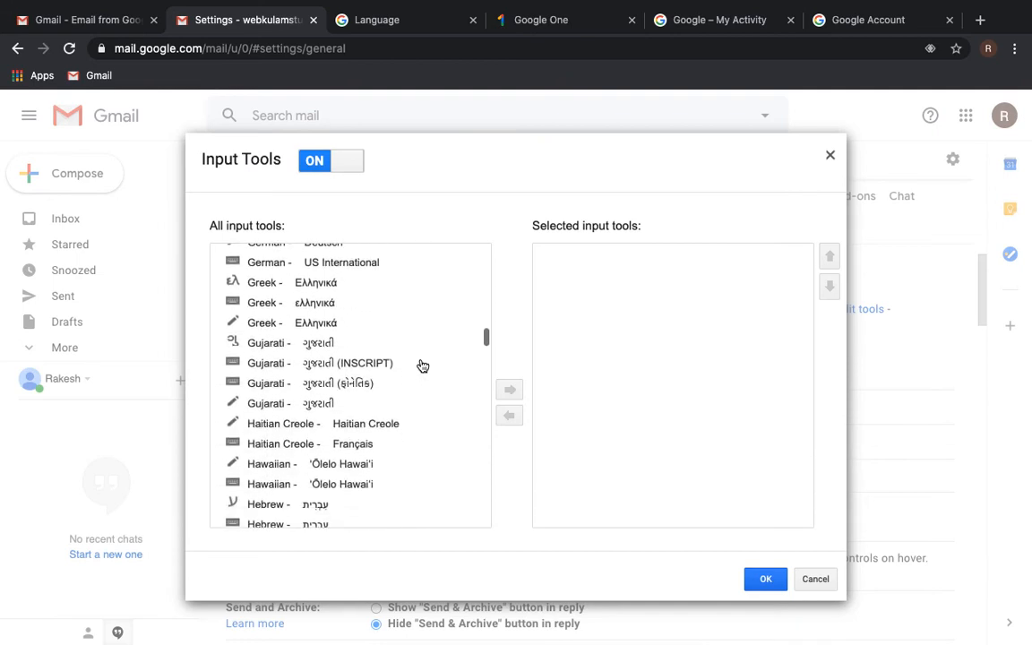
pyautogui.scroll(-4, 423, 365)
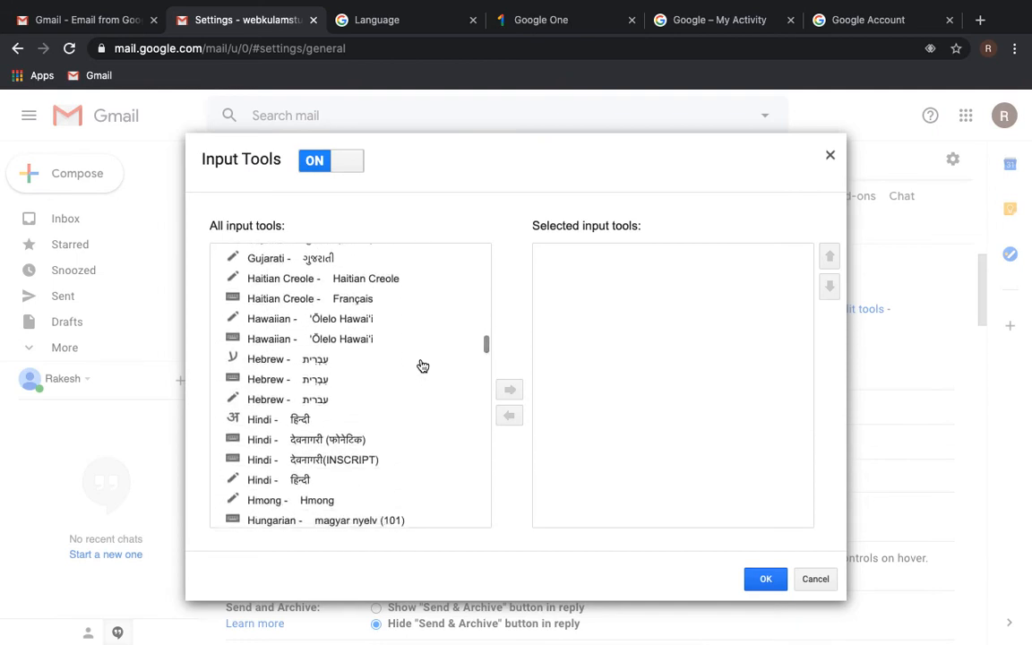
pyautogui.scroll(-1, 423, 366)
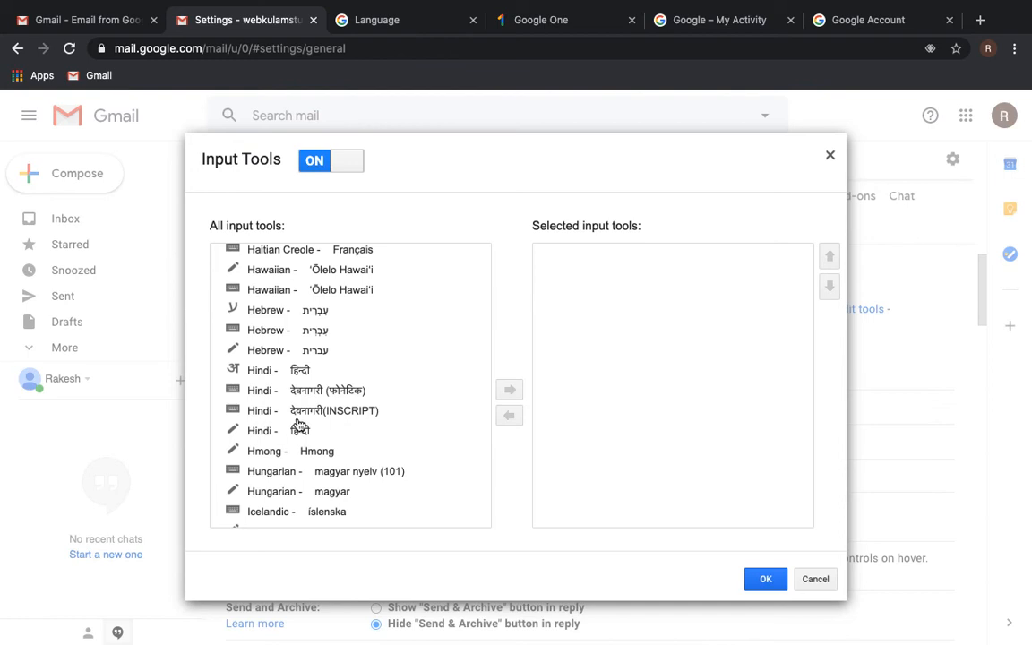
# - Add Hindi to the selected input tools and confirm the dialog
pyautogui.click(256, 375)
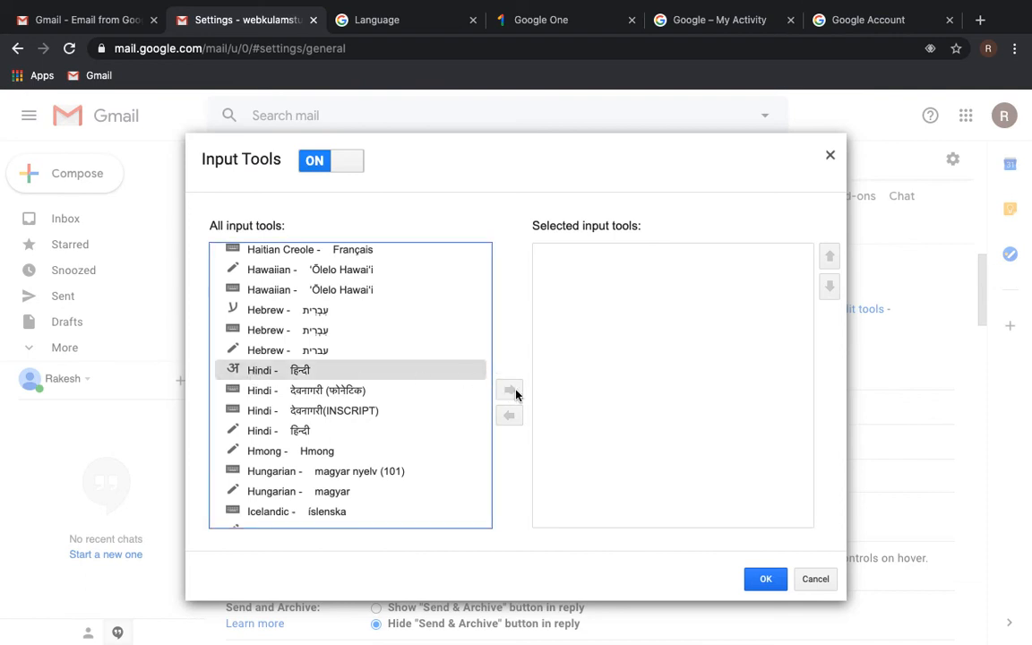
pyautogui.doubleClick(438, 369)
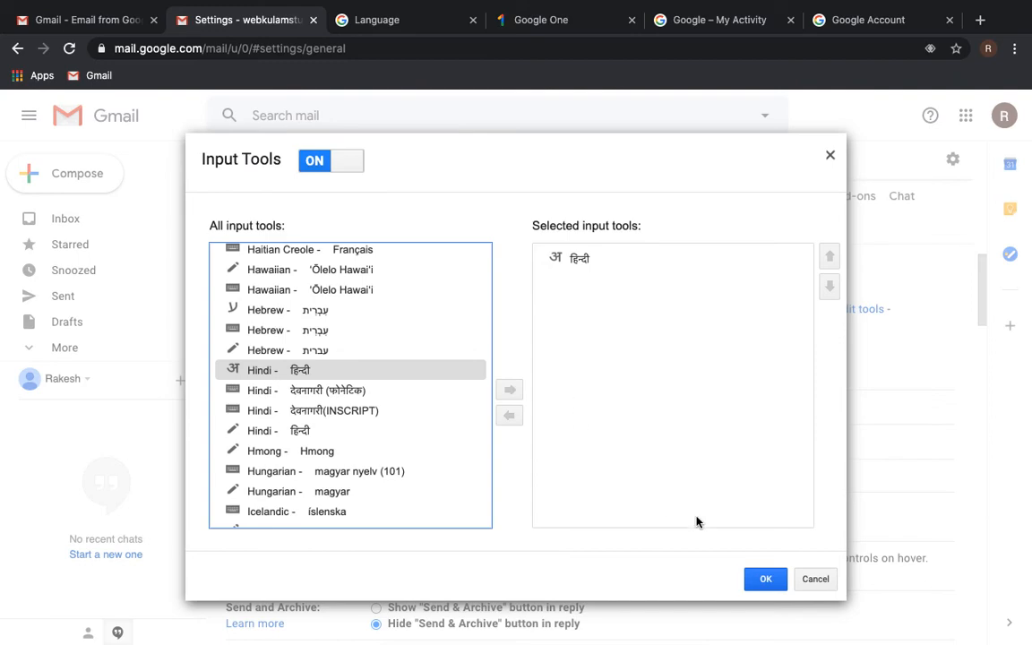
pyautogui.click(763, 580)
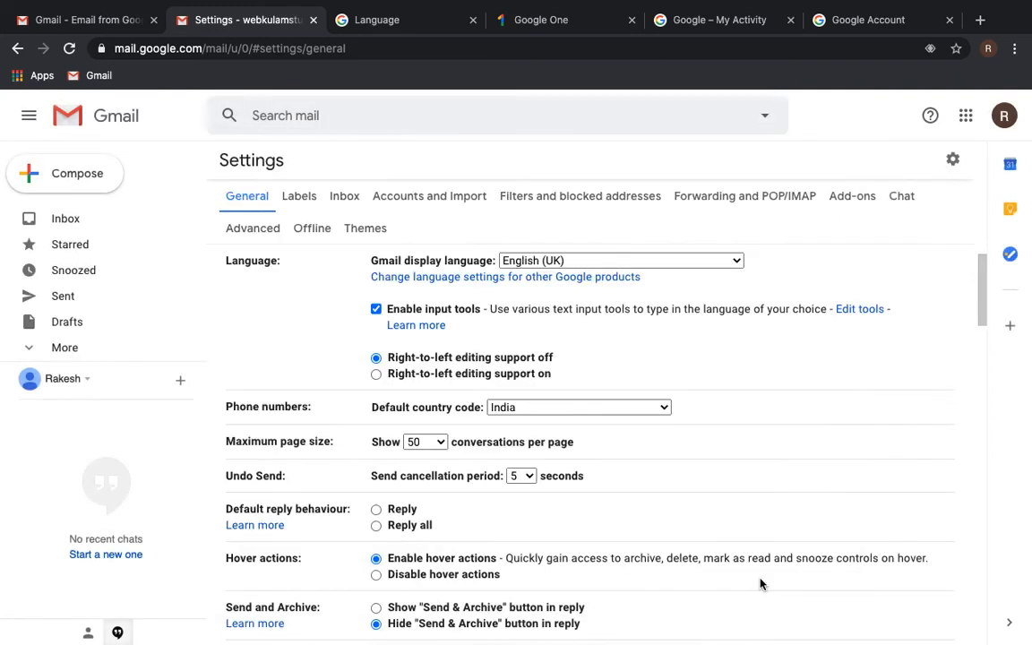
pyautogui.scroll(-1, 712, 453)
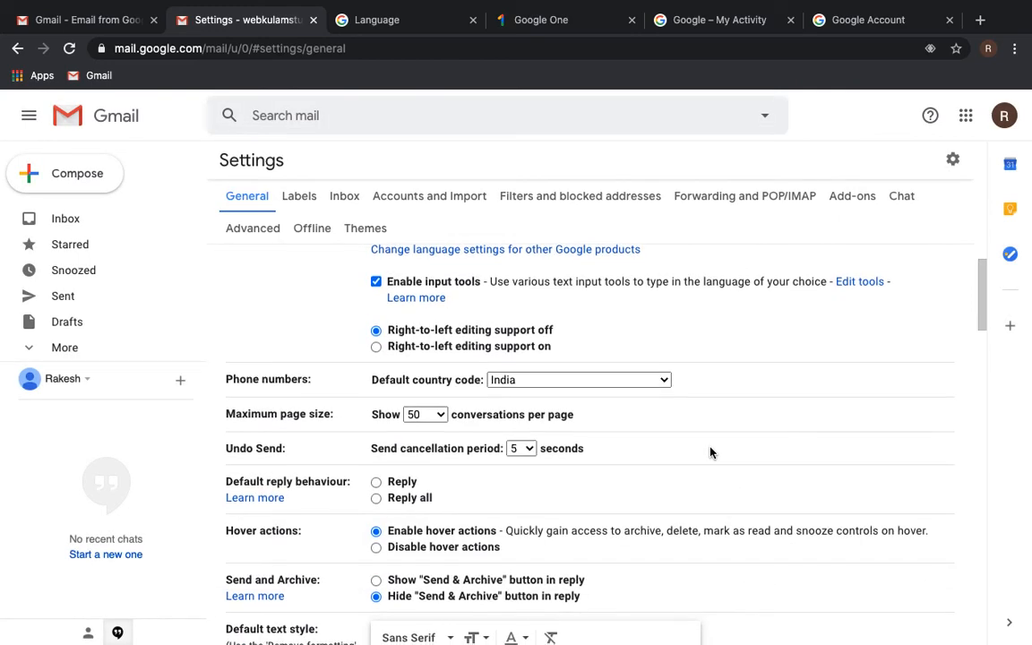
pyautogui.scroll(1, 712, 452)
pyautogui.scroll(-1, 711, 453)
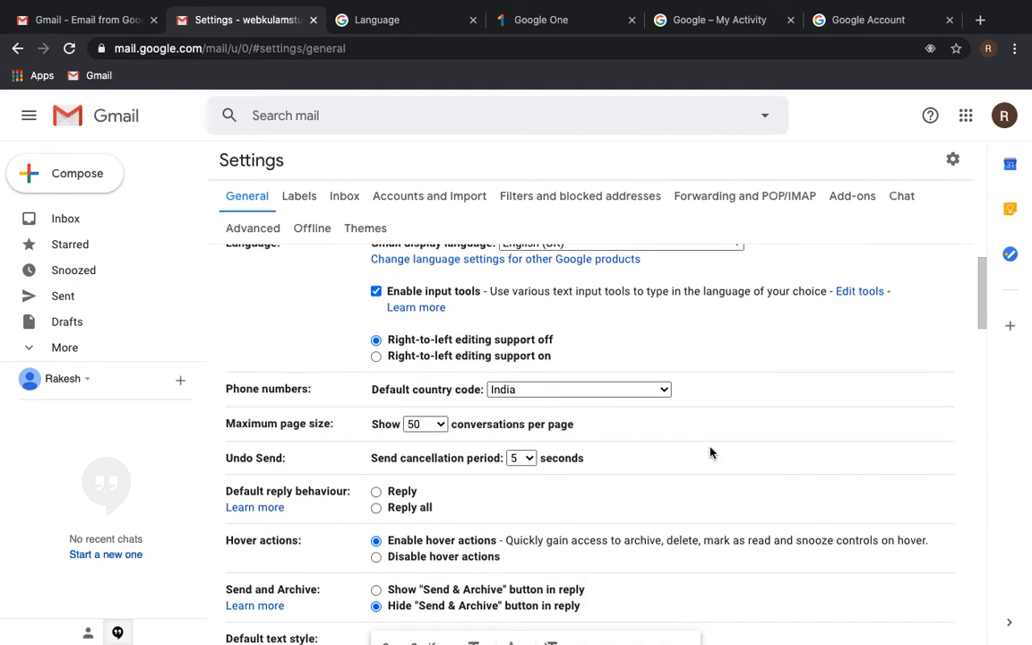
pyautogui.scroll(2, 710, 452)
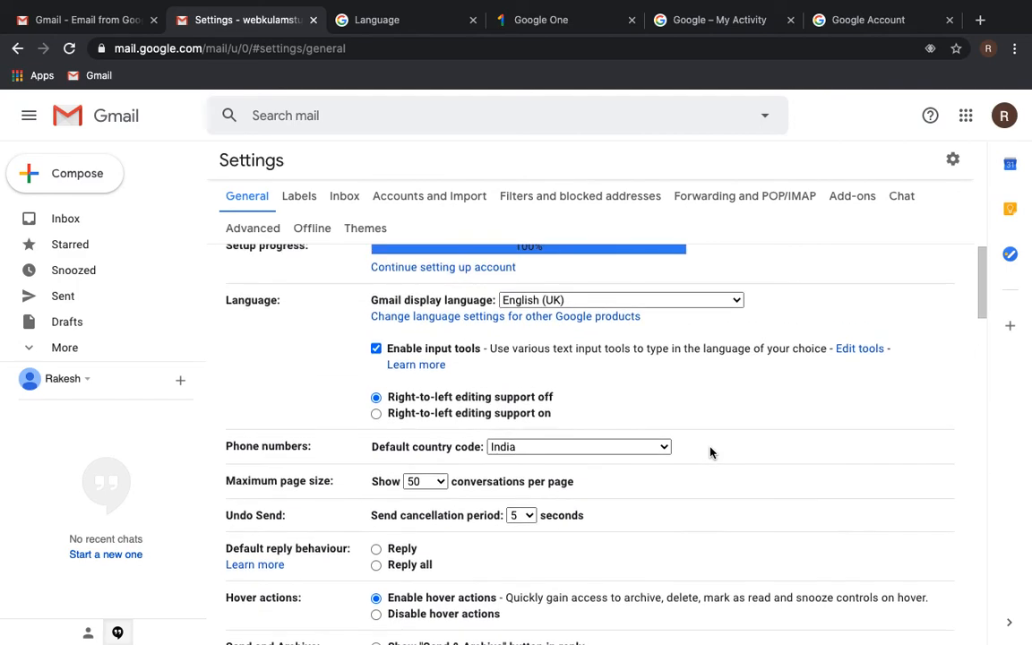
pyautogui.scroll(-6, 710, 453)
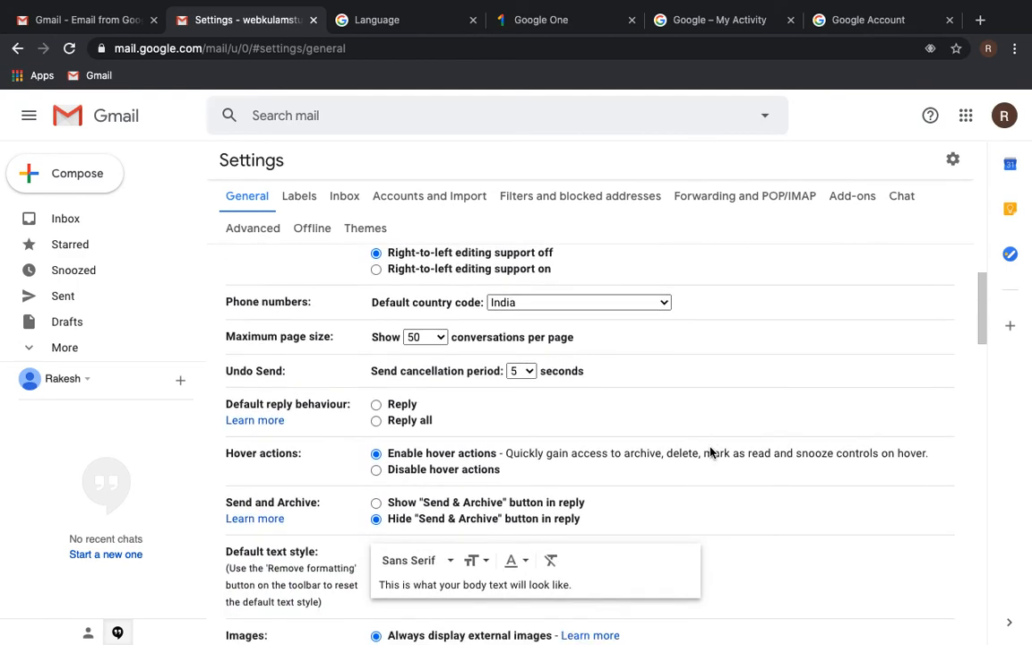
pyautogui.scroll(1, 710, 452)
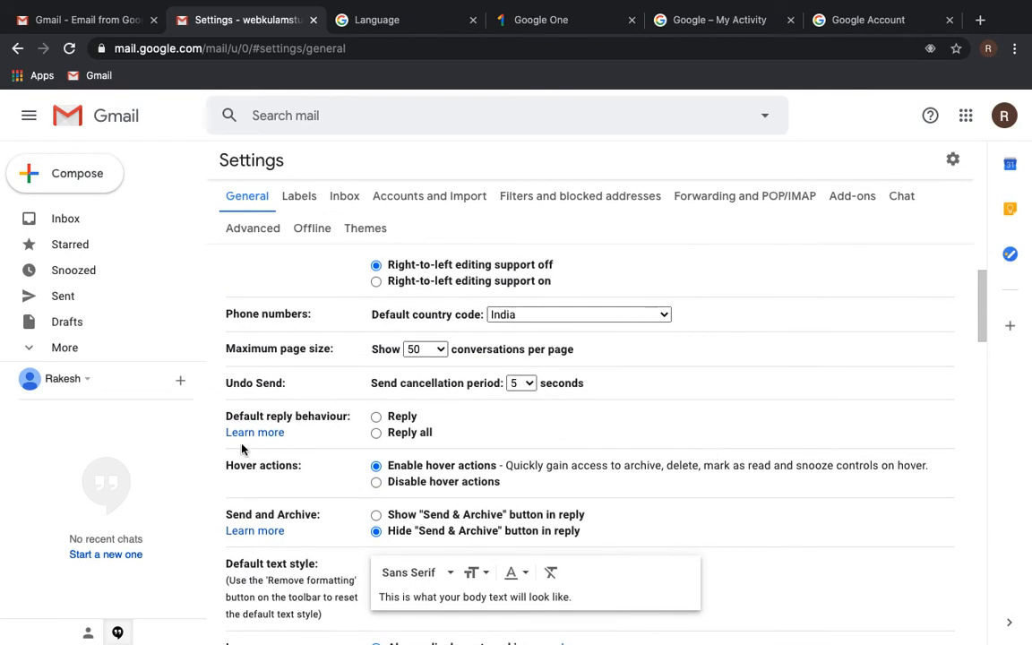
pyautogui.click(554, 315)
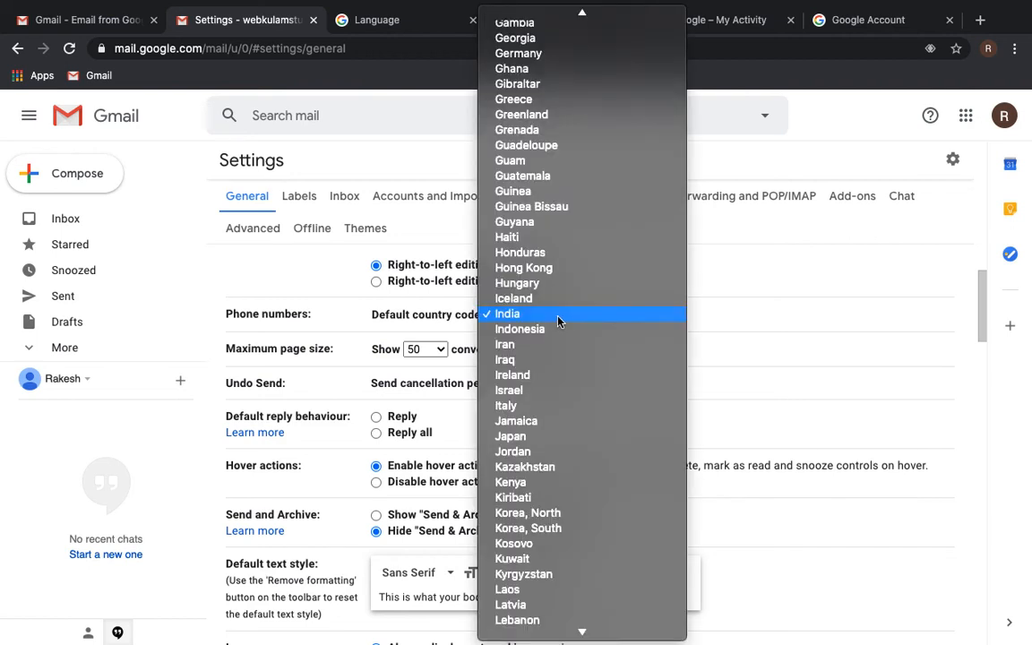
pyautogui.click(755, 310)
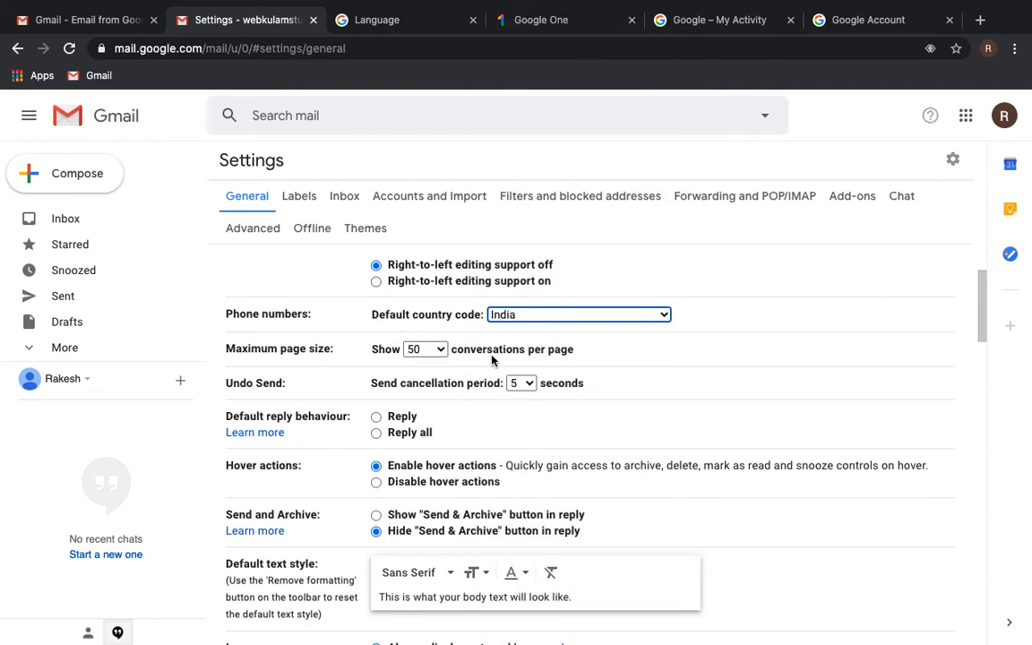
pyautogui.click(428, 351)
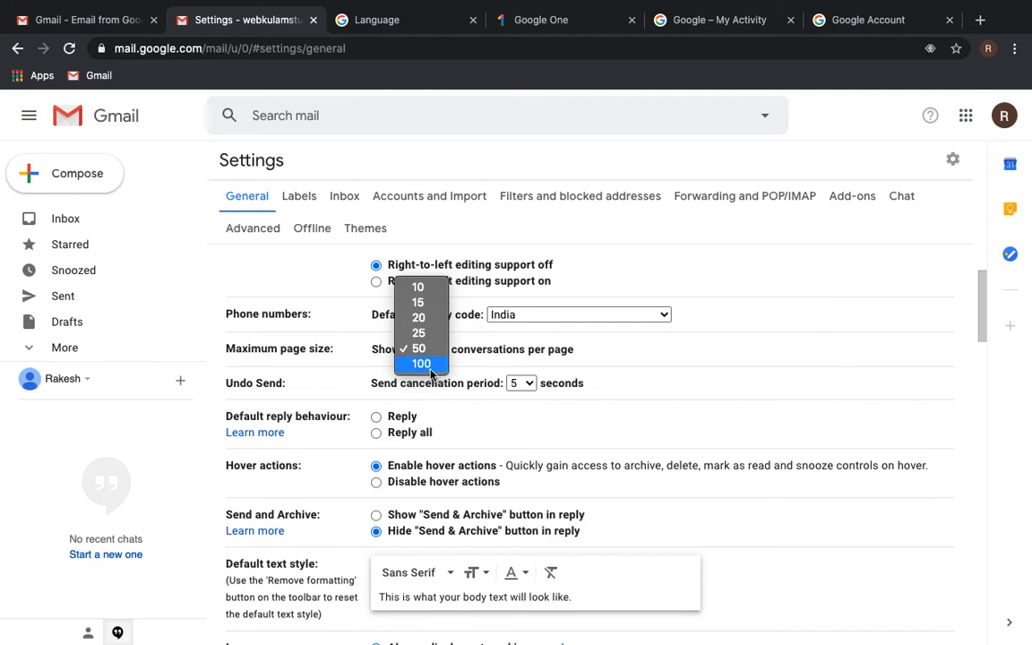
pyautogui.click(675, 345)
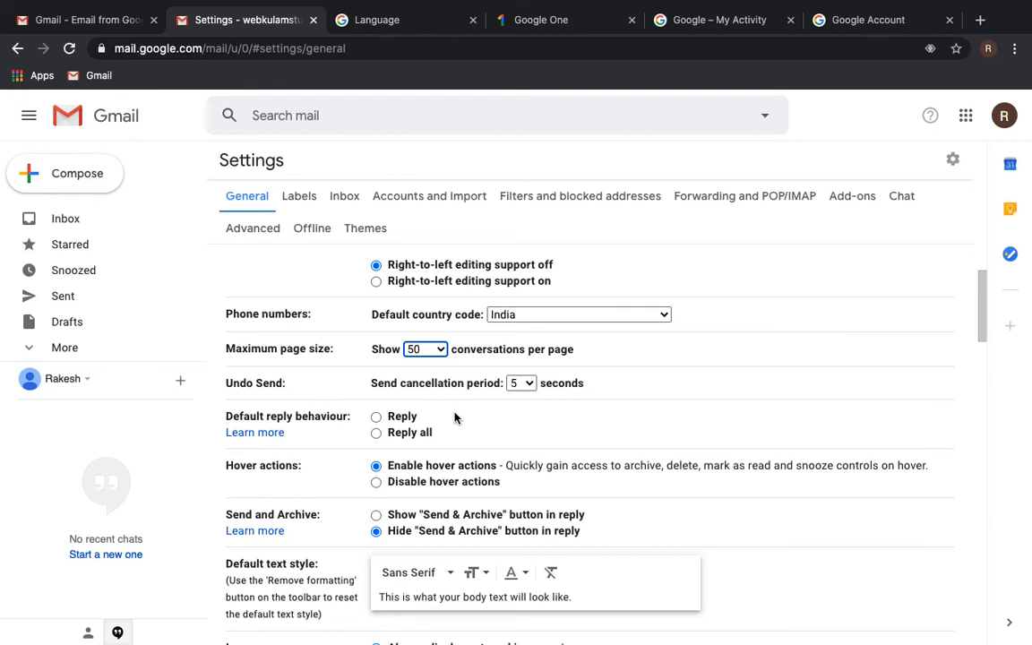
pyautogui.click(526, 384)
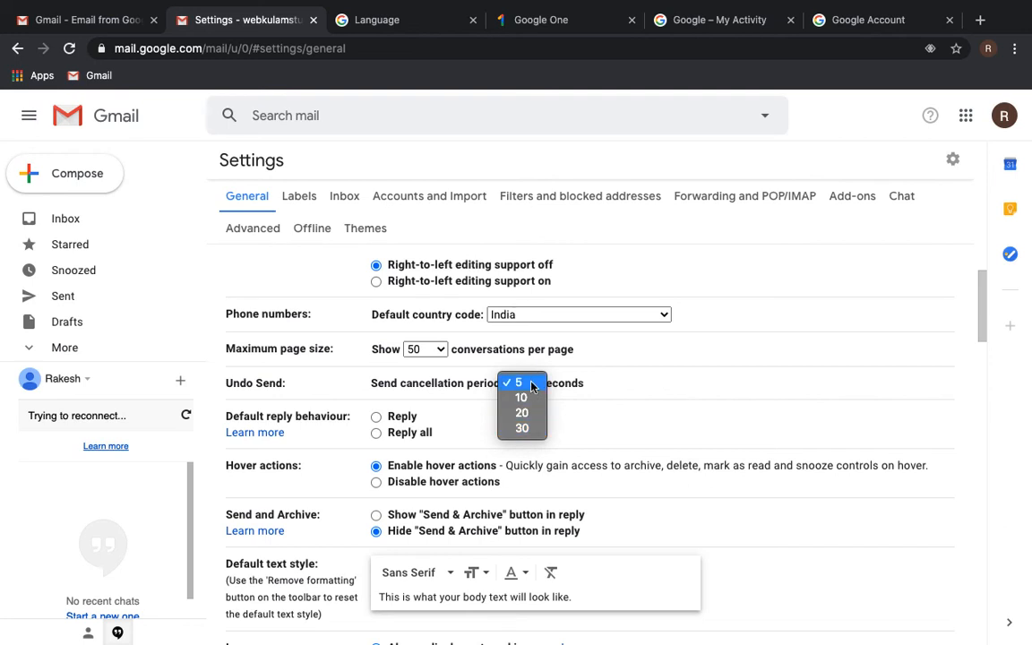
pyautogui.click(620, 372)
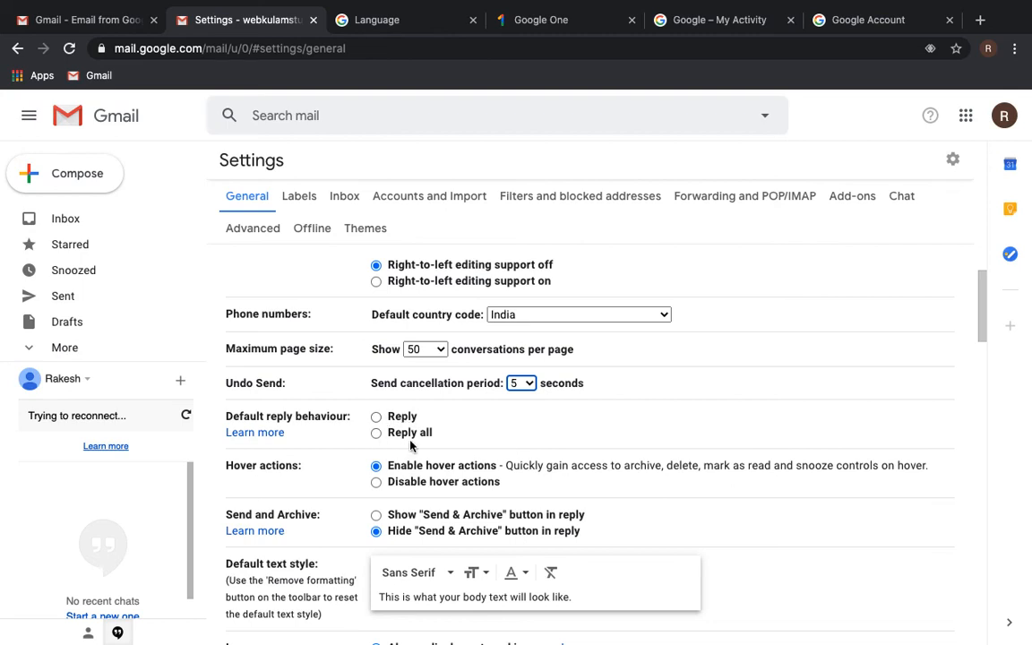
pyautogui.scroll(-2, 421, 446)
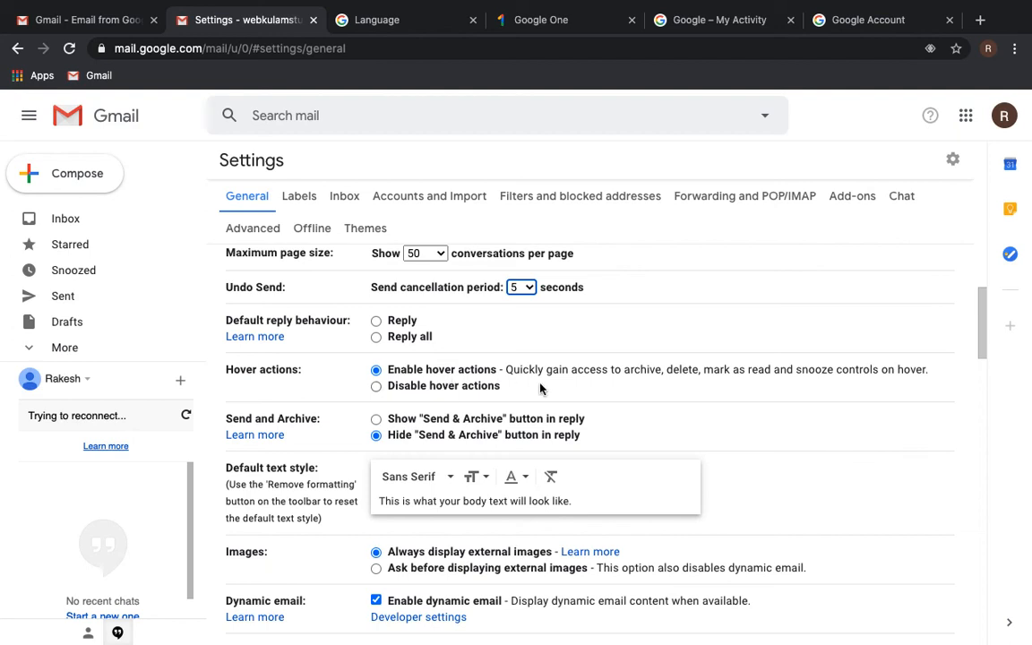
pyautogui.scroll(-1, 509, 376)
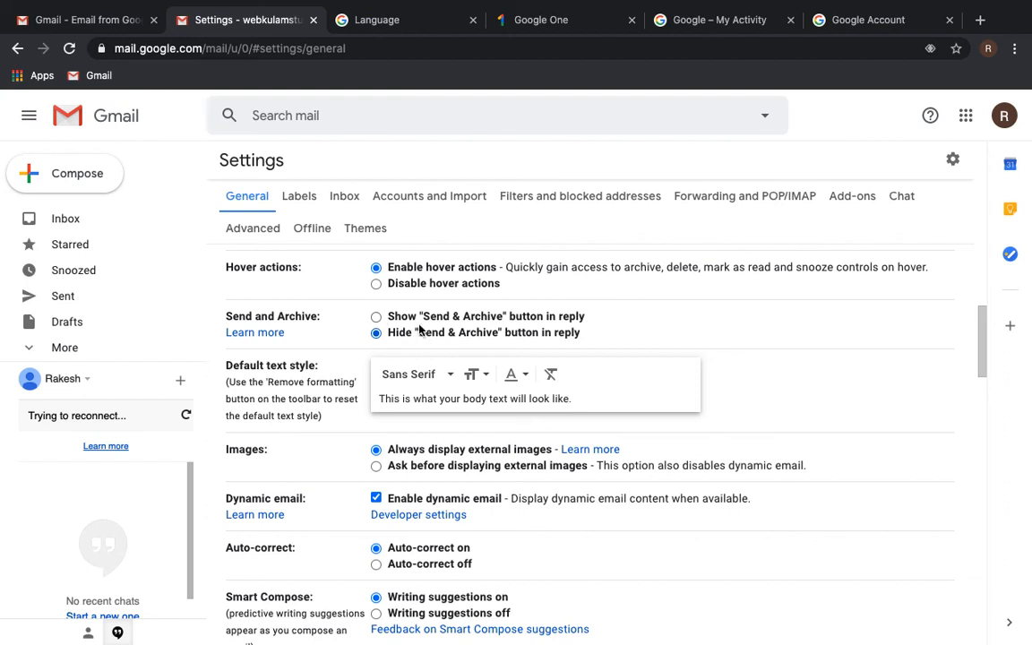
pyautogui.scroll(-2, 412, 332)
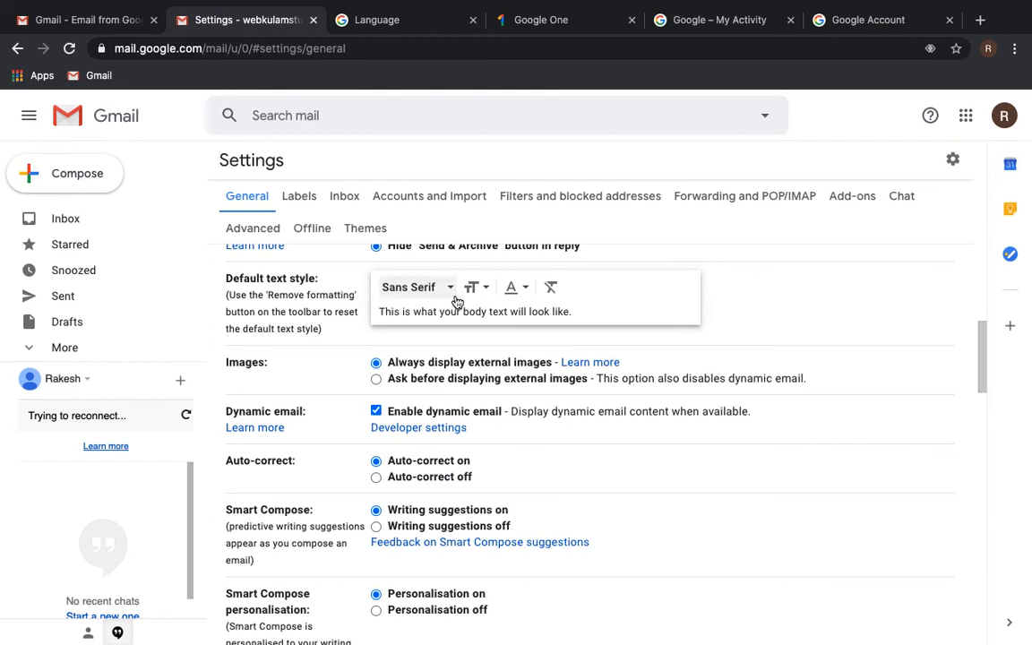
# - Set the default text font to Verdana, leaving the colour black and size Normal
pyautogui.click(450, 289)
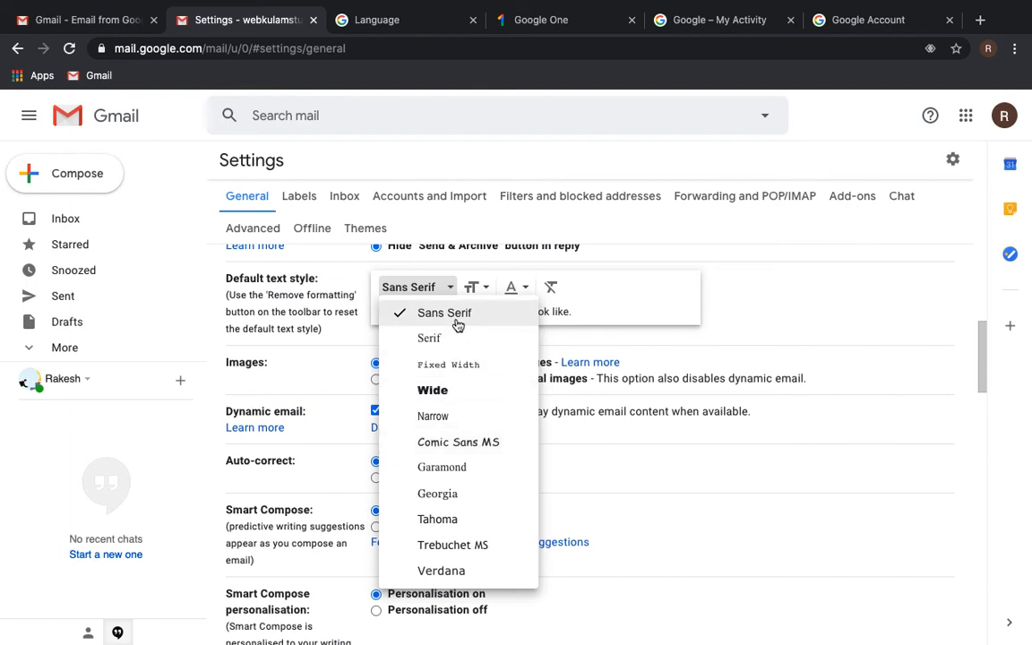
pyautogui.click(460, 580)
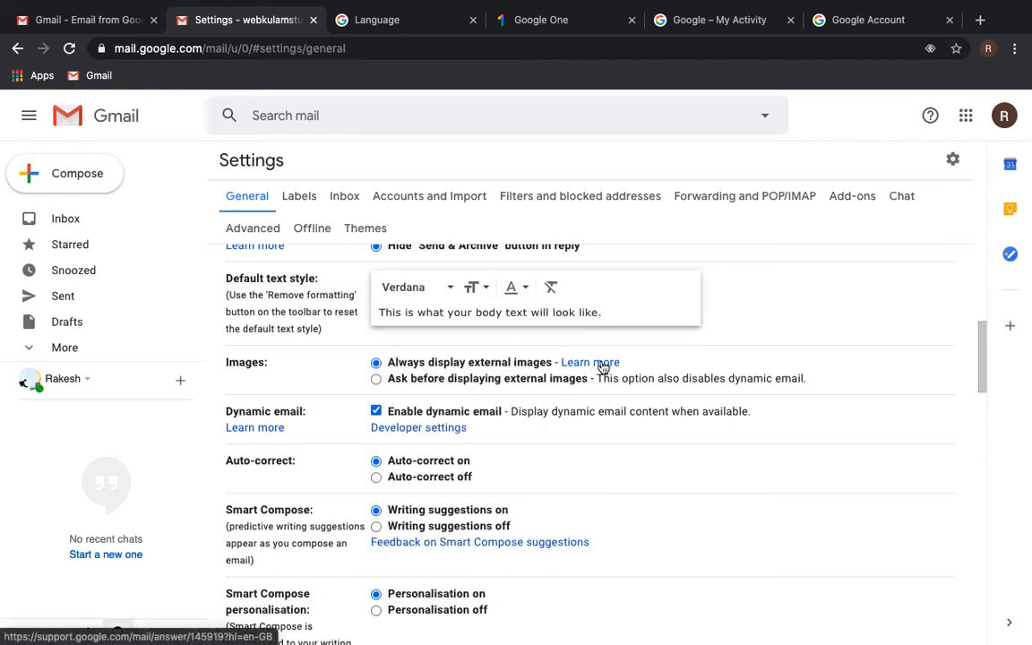
pyautogui.click(527, 288)
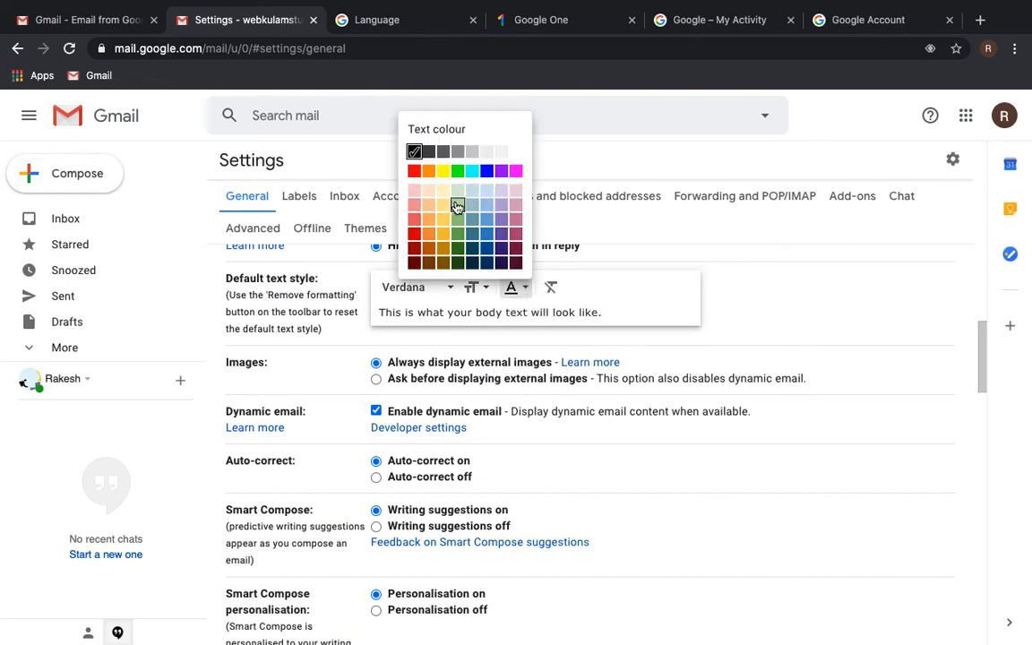
pyautogui.click(641, 236)
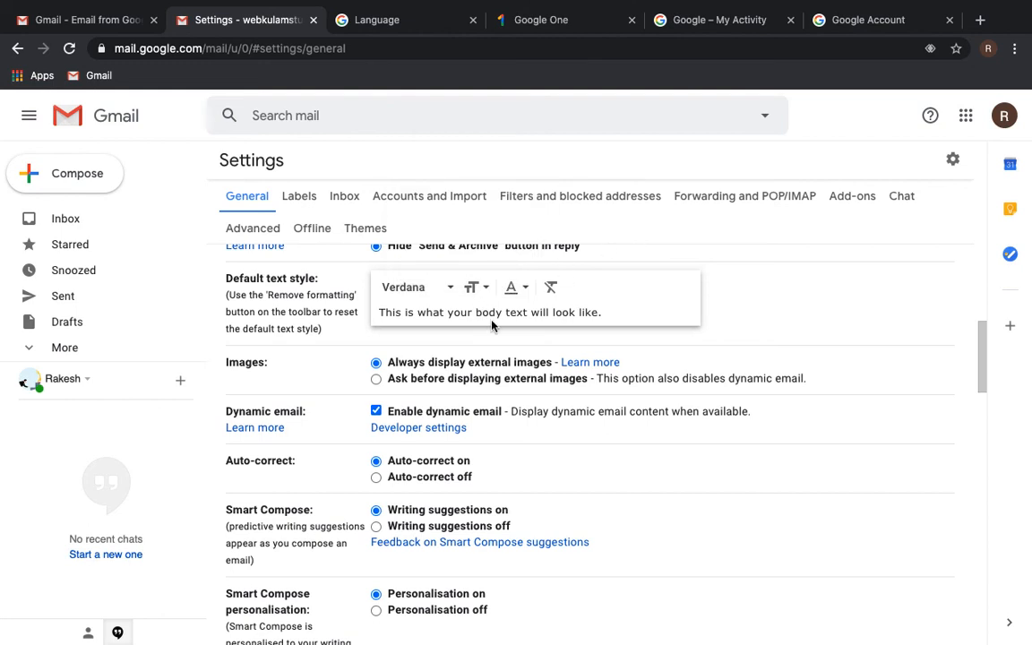
pyautogui.click(473, 287)
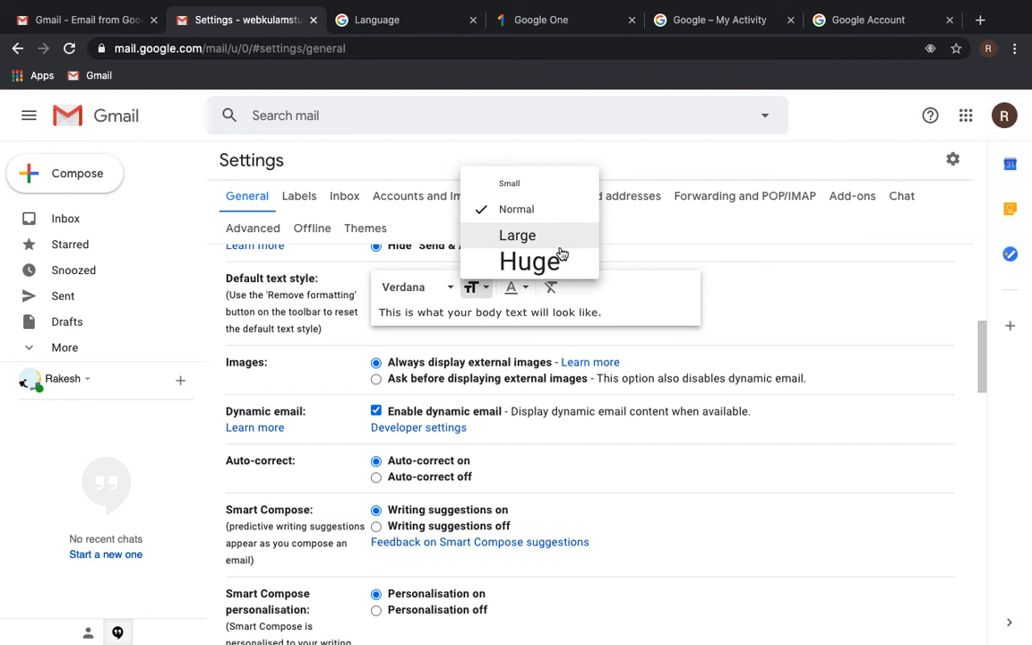
pyautogui.click(678, 244)
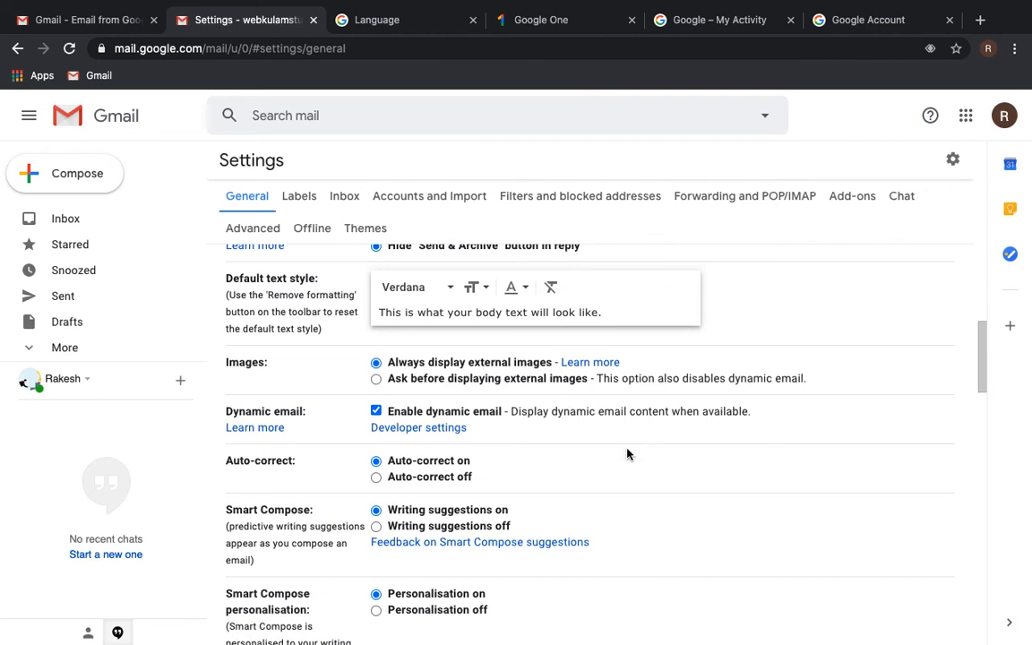
# - Scroll to Dynamic email and open the developer settings for previewing dynamic emails
pyautogui.scroll(-2, 628, 454)
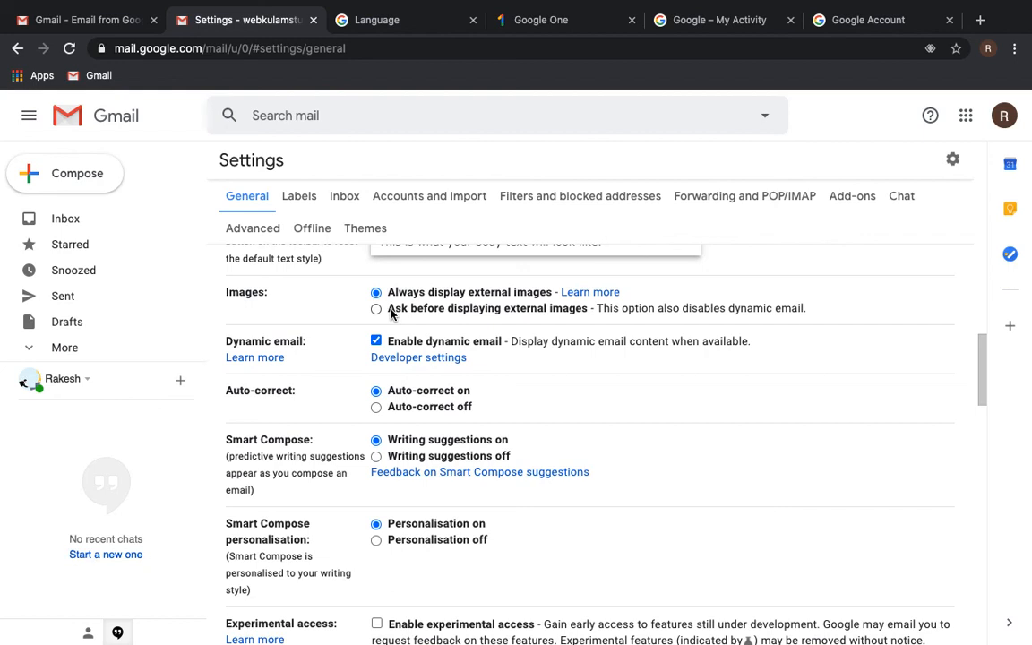
pyautogui.scroll(-1, 545, 376)
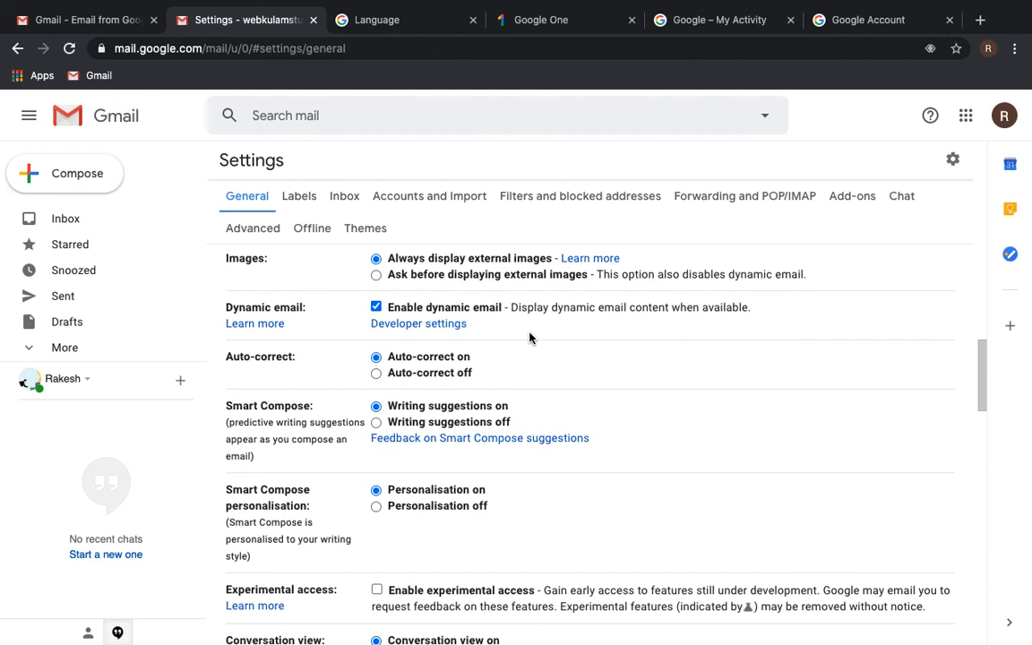
pyautogui.scroll(-1, 528, 337)
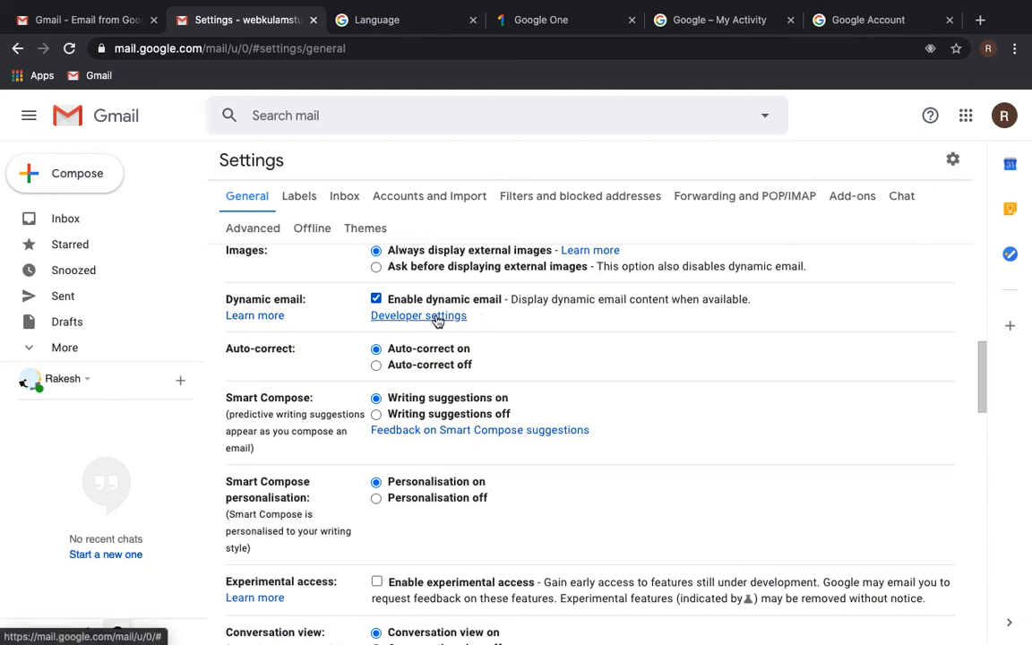
pyautogui.click(446, 321)
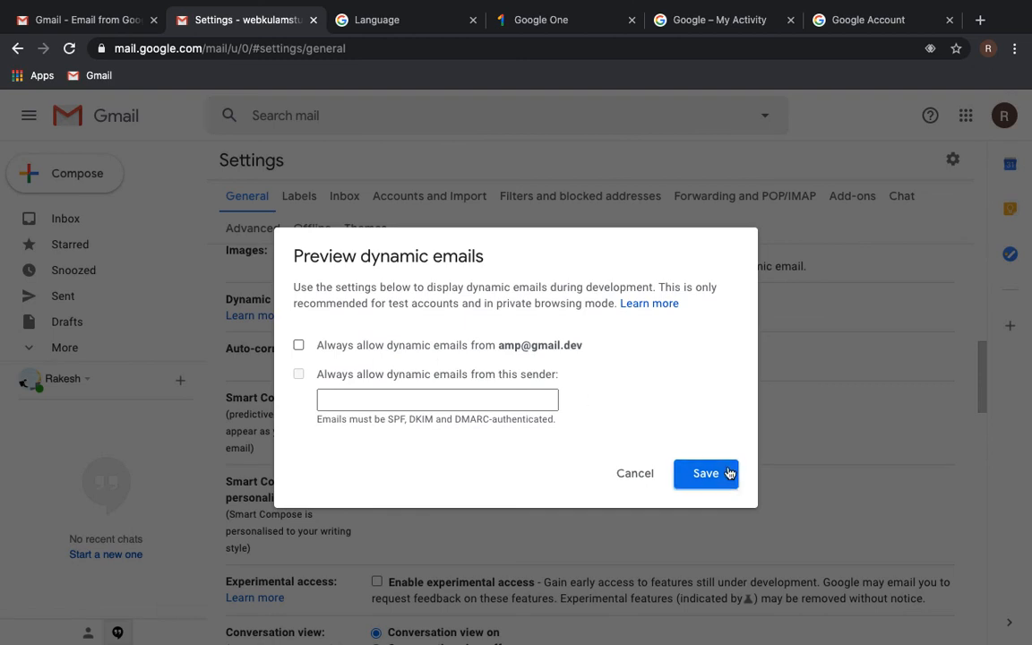
# - Cancel the Preview dynamic emails dialog without changing any sender options
pyautogui.click(642, 480)
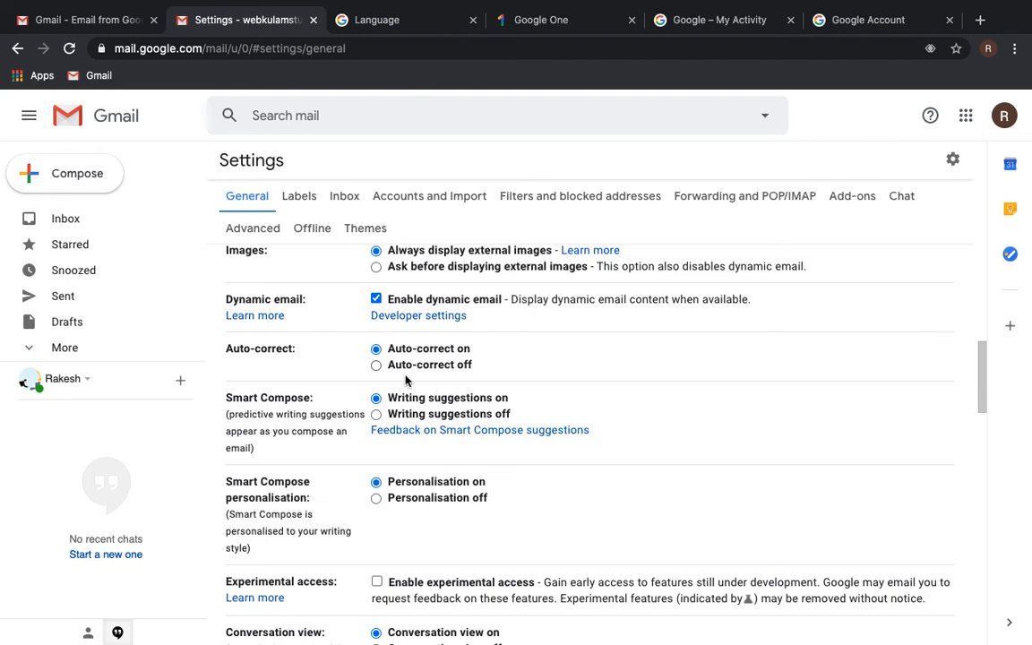
# - Scroll down the General settings to the Out-of-Office AutoReply section
pyautogui.scroll(-2, 588, 465)
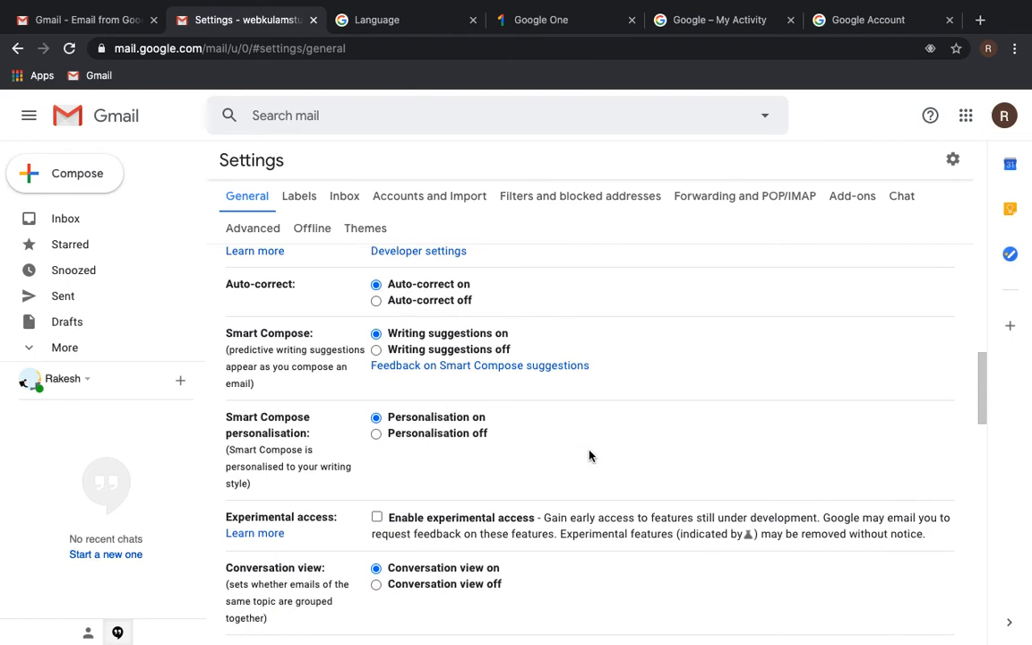
pyautogui.scroll(-3, 553, 417)
pyautogui.scroll(-5, 553, 417)
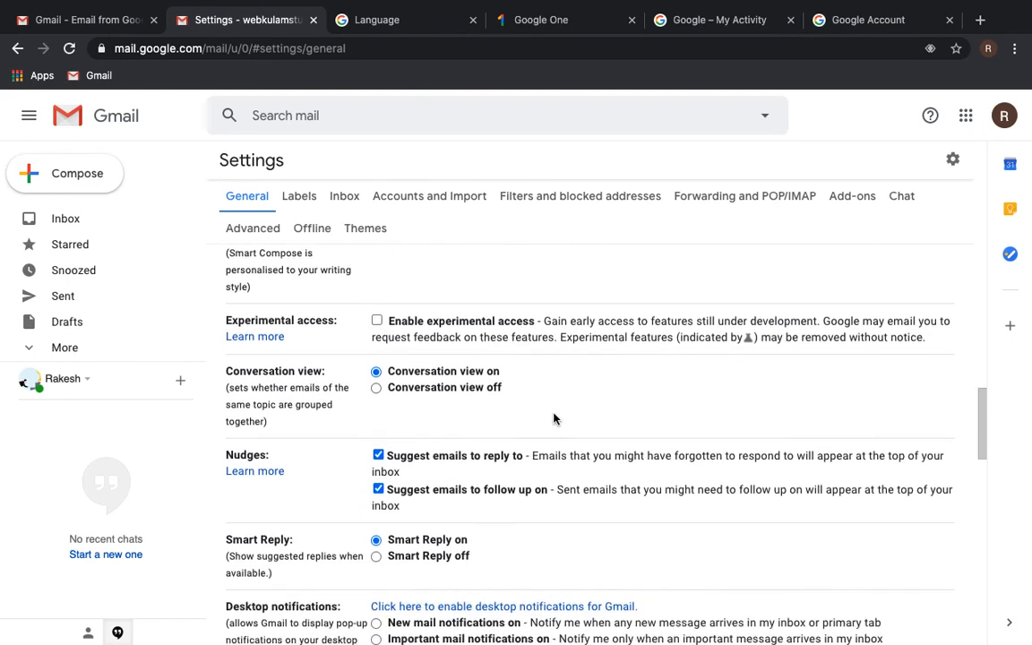
pyautogui.scroll(-7, 553, 418)
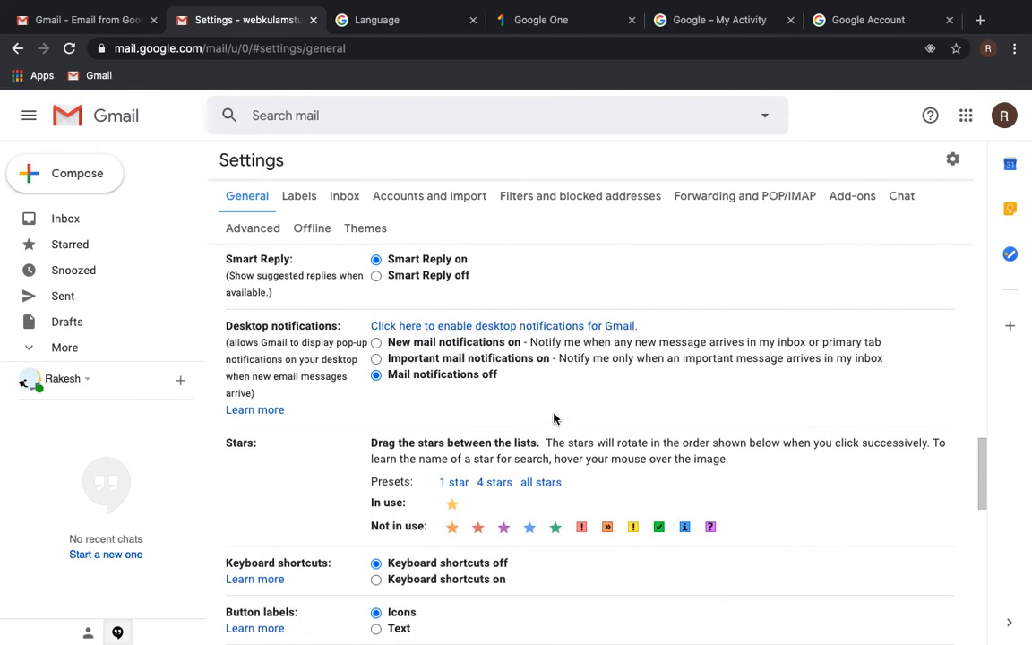
pyautogui.scroll(-9, 555, 414)
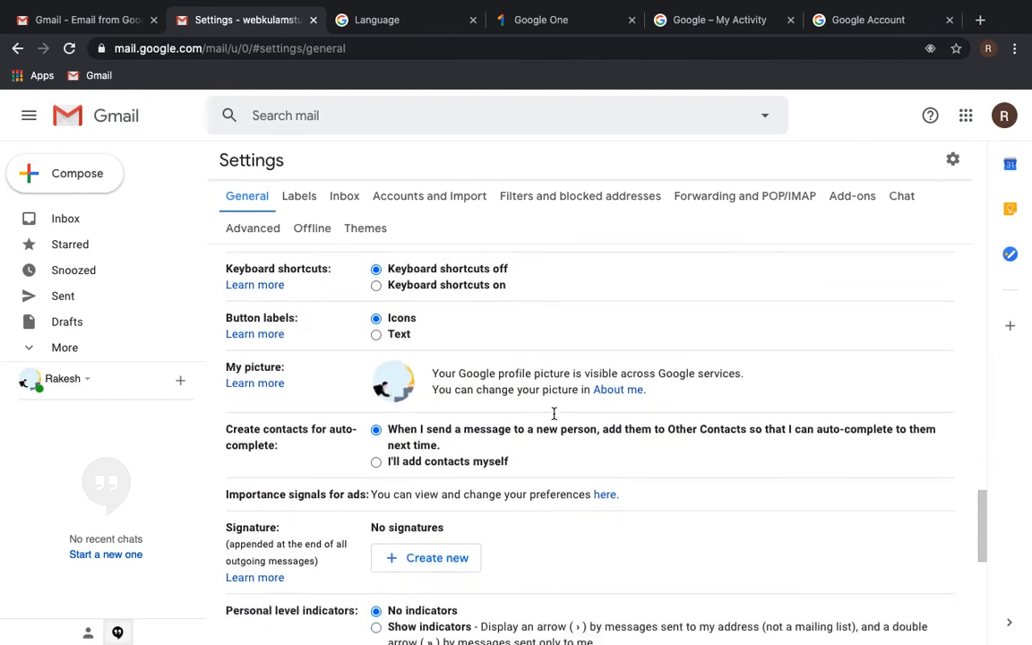
pyautogui.scroll(-6, 554, 418)
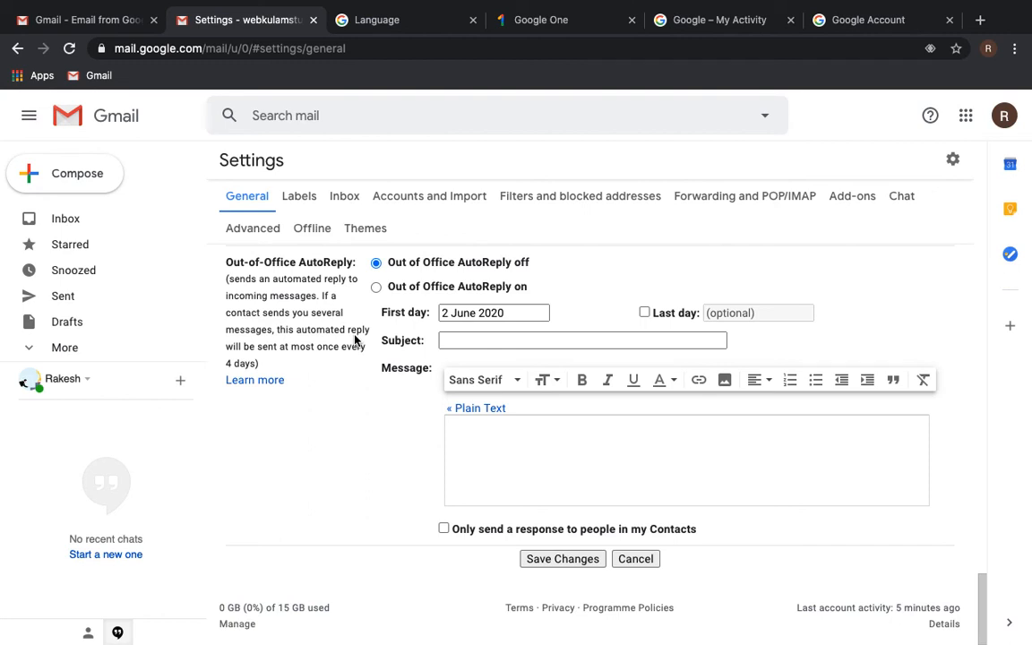
# - Turn on the out-of-office autoreply and pick its first and last days in June 2020
pyautogui.click(376, 288)
pyautogui.click(451, 313)
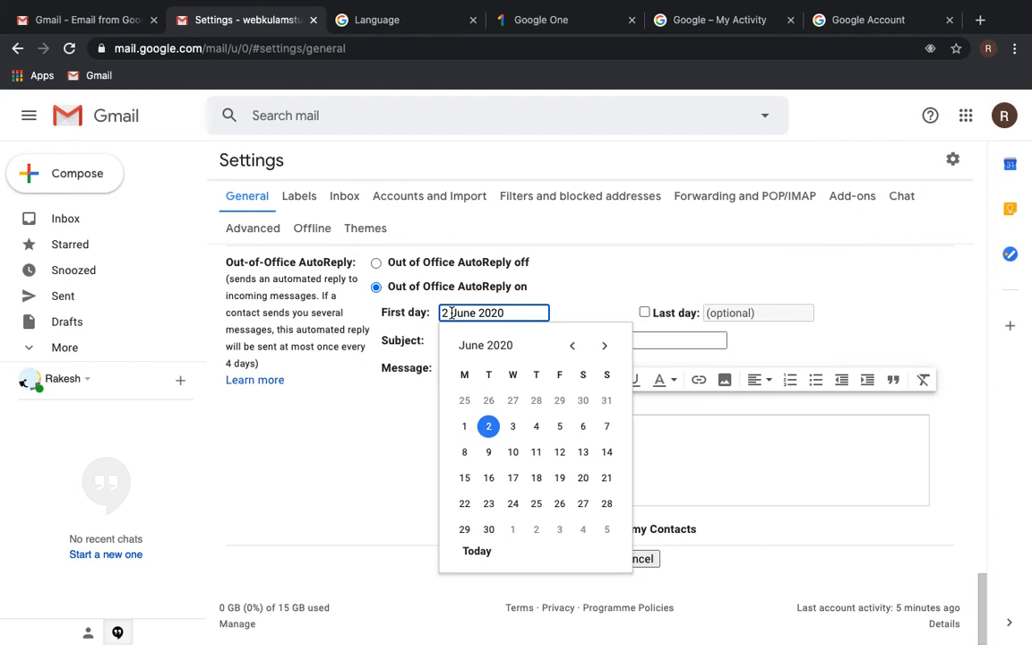
pyautogui.click(583, 426)
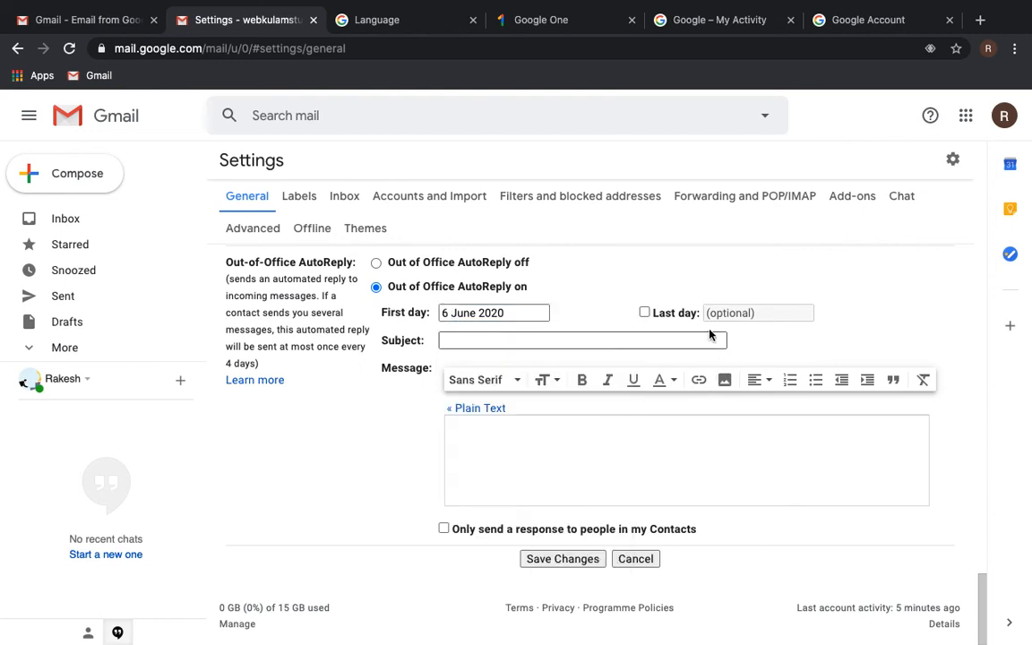
pyautogui.click(644, 312)
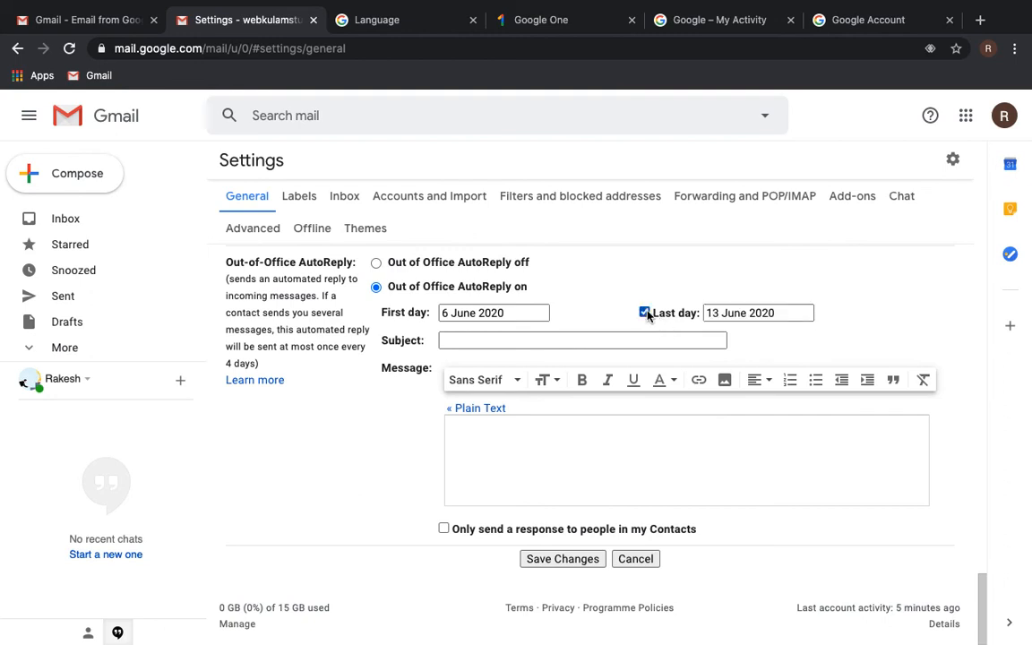
pyautogui.click(718, 312)
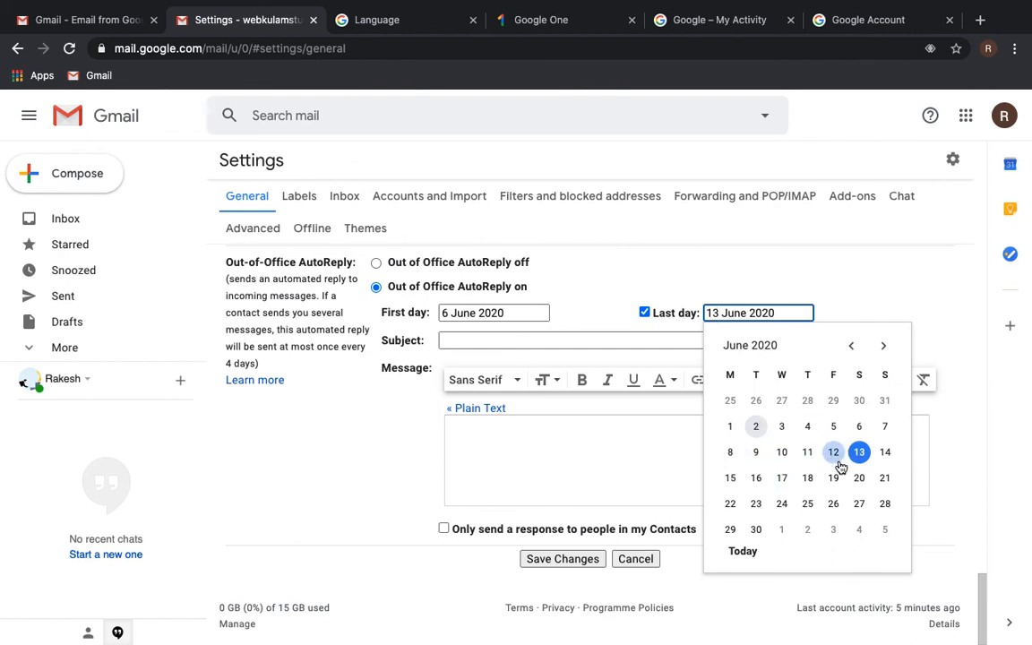
pyautogui.click(809, 453)
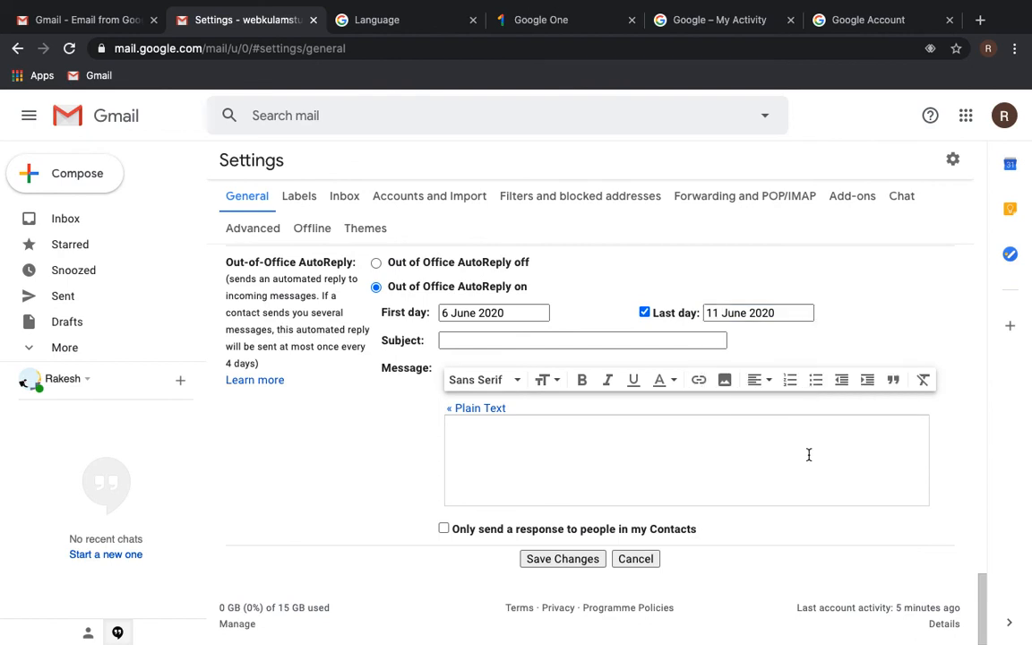
# - Type 'Out of Office' as the autoreply subject and re-tick the last-day option
pyautogui.click(458, 341)
pyautogui.click(458, 341)
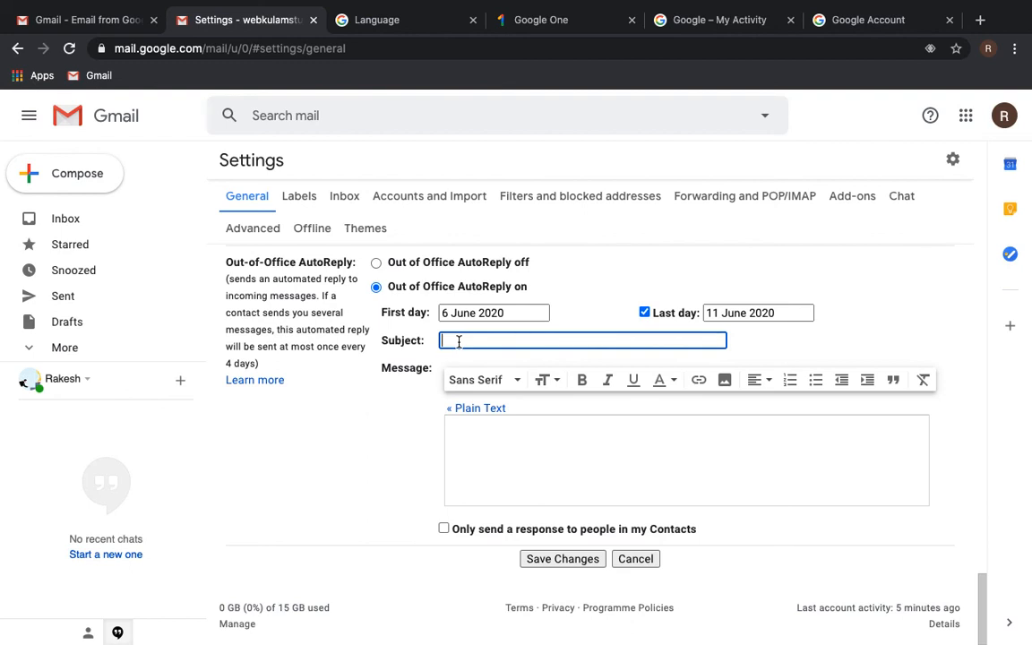
pyautogui.write('Out of Office Responce')
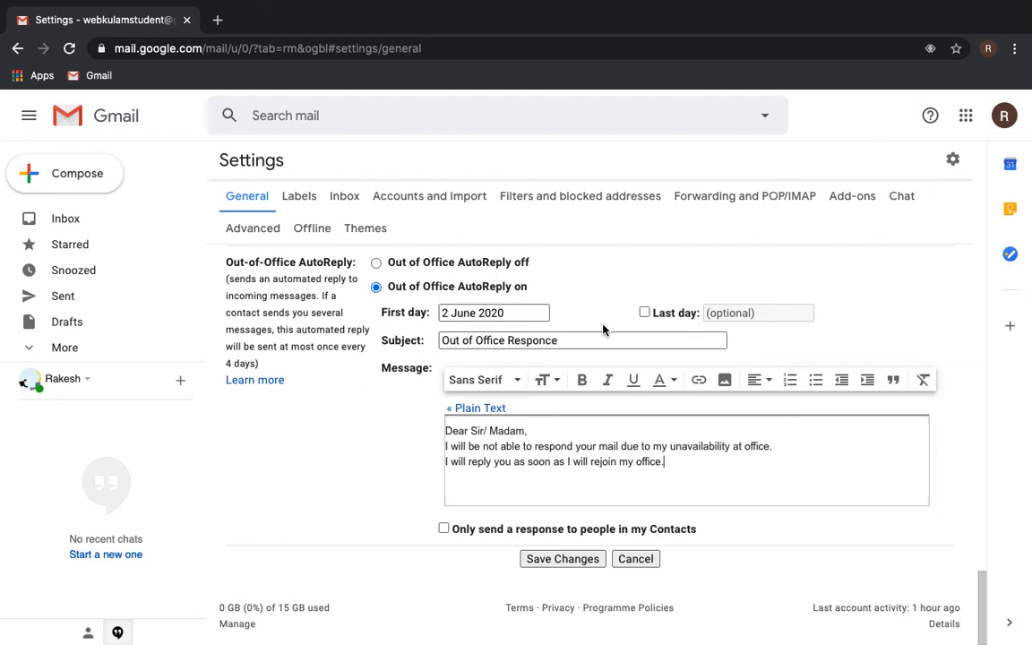
pyautogui.click(647, 313)
# - Set the autoreply's last day to 11 June 2020, correcting an initial 12 June, and save
pyautogui.click(741, 312)
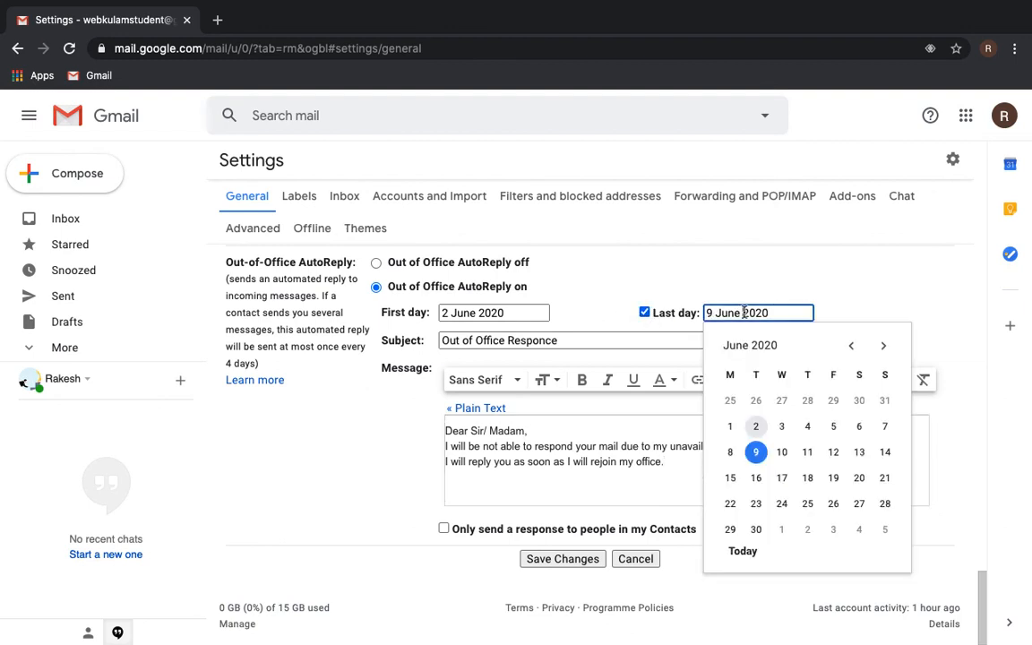
pyautogui.click(833, 452)
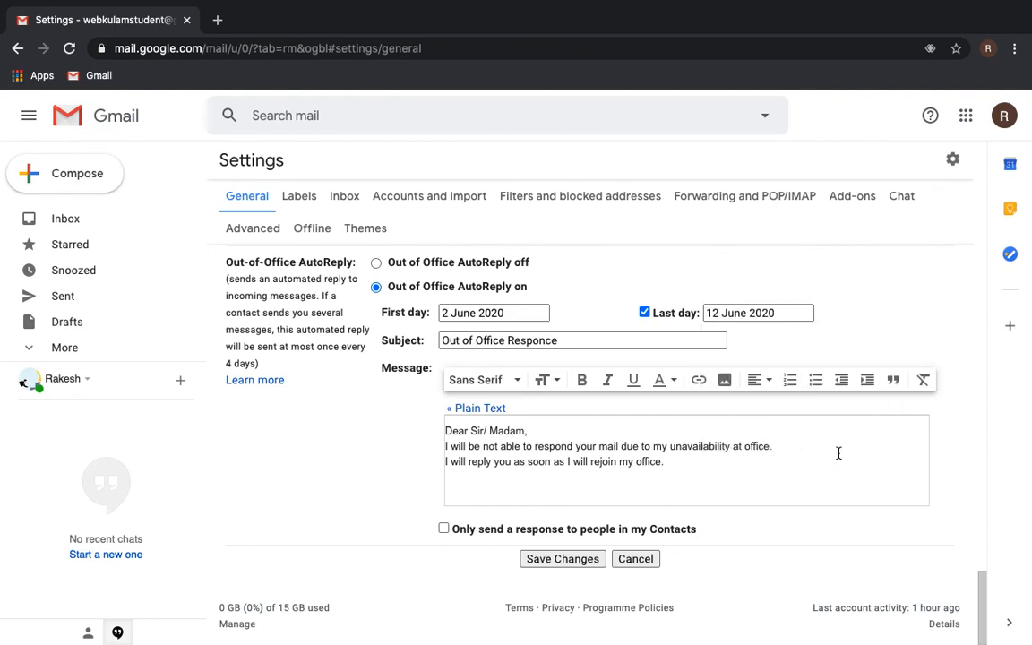
pyautogui.click(718, 312)
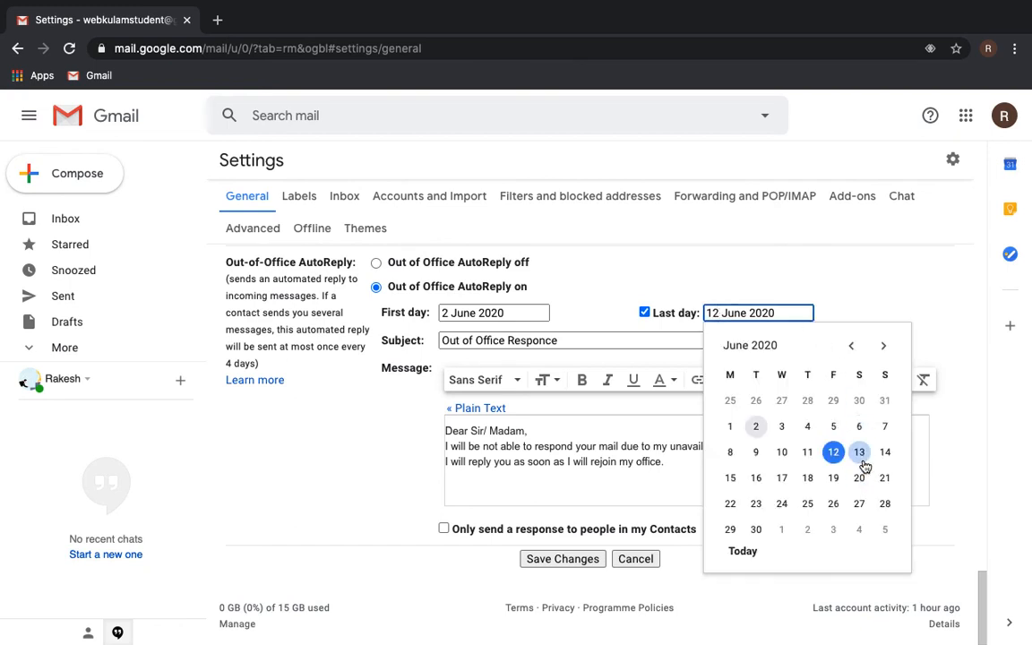
pyautogui.click(808, 453)
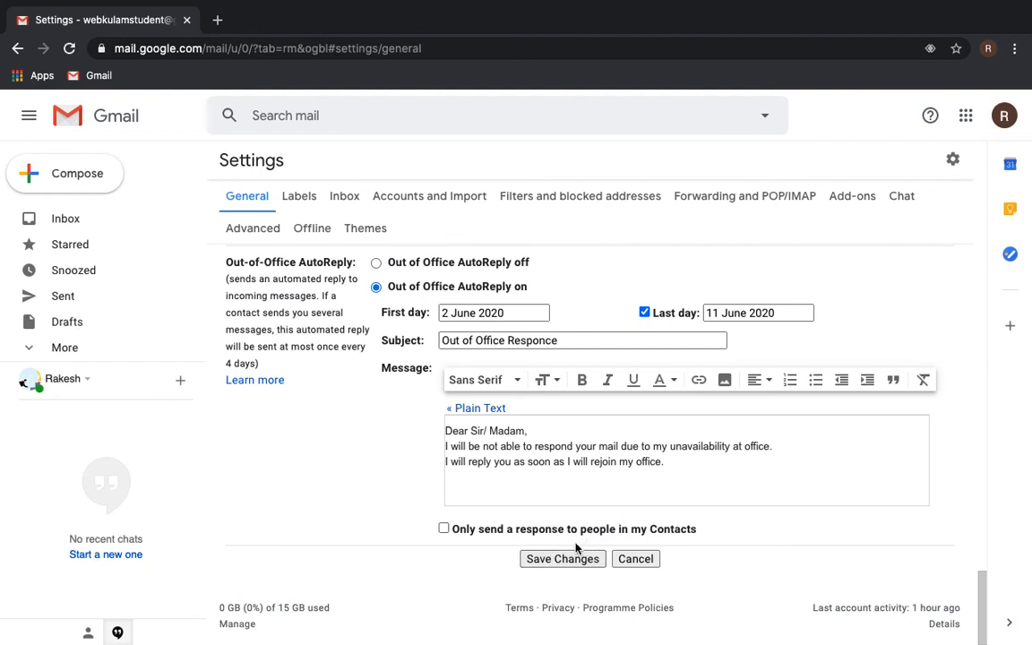
pyautogui.click(555, 561)
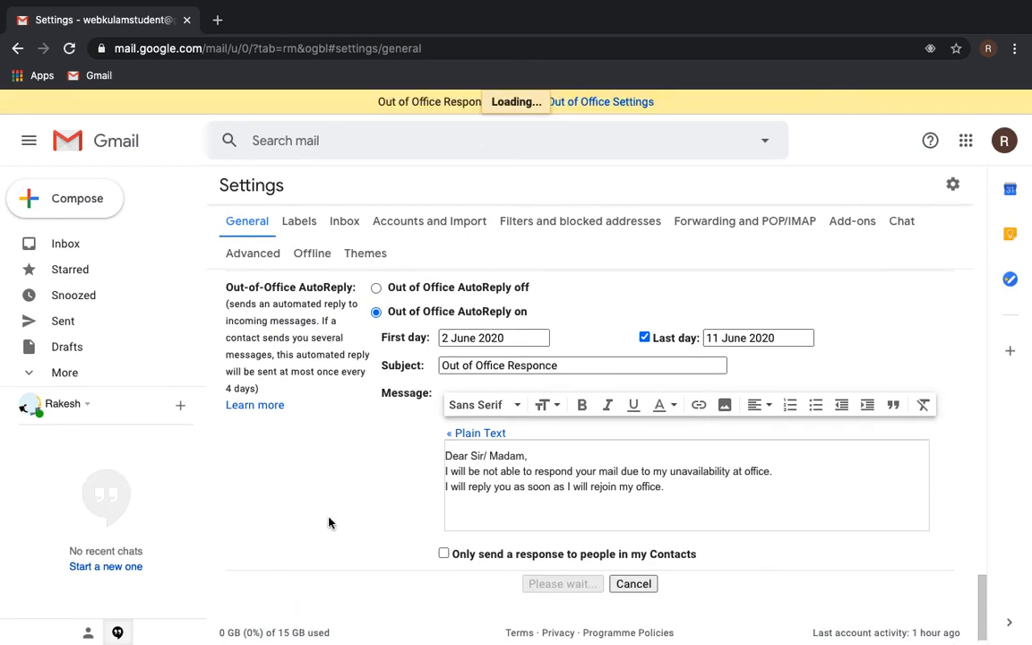